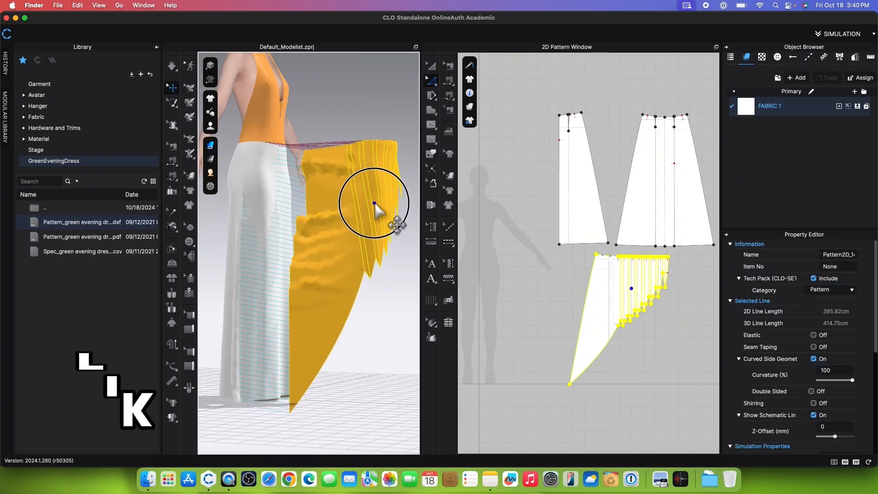
pyautogui.rightClick(374, 202)
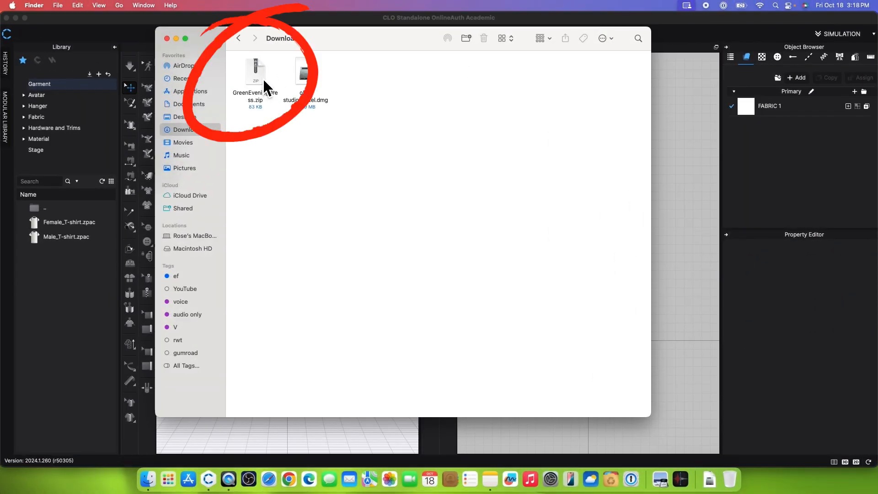
# Step: Extract GreenEveningDress.zip in the Downloads folder in Finder
pyautogui.doubleClick(256, 73)
pyautogui.click(369, 72)
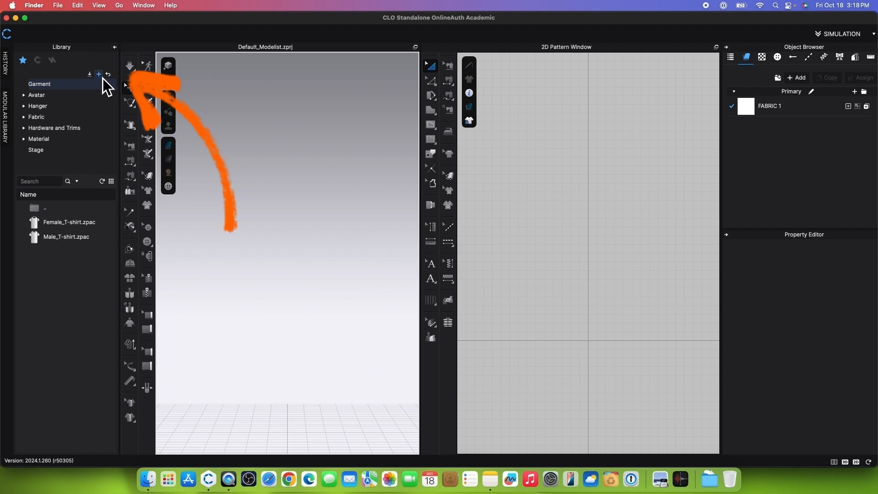
# Step: Add the GreenEveningDress folder from Downloads to the CLO library favorites
pyautogui.click(103, 78)
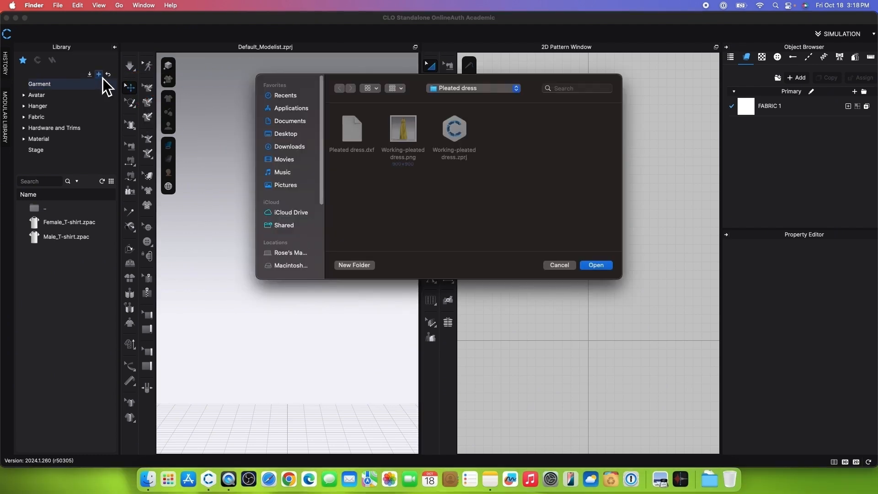
pyautogui.click(296, 150)
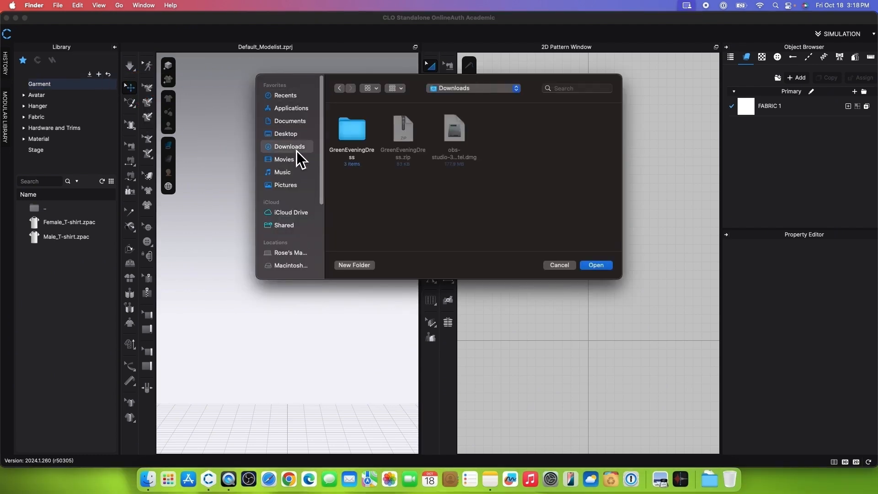
pyautogui.click(363, 140)
pyautogui.click(599, 266)
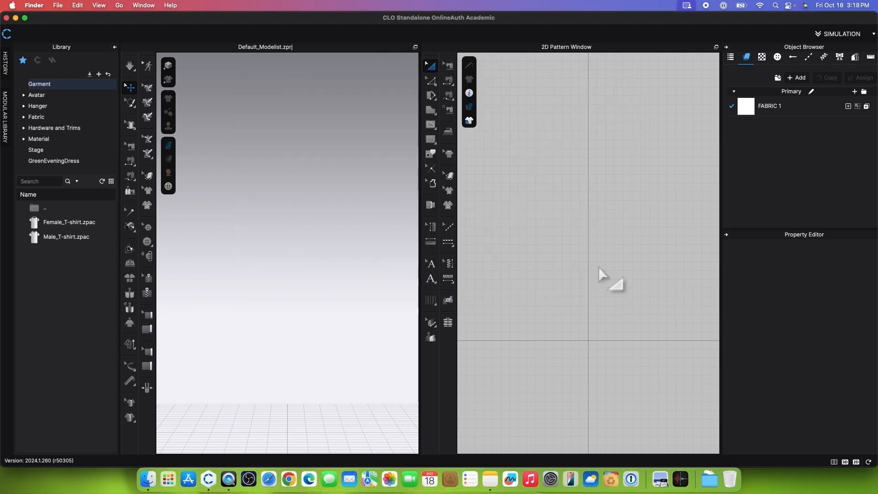
# Step: Open the GreenEveningDress library folder and widen the library so the file extensions are readable
pyautogui.click(95, 164)
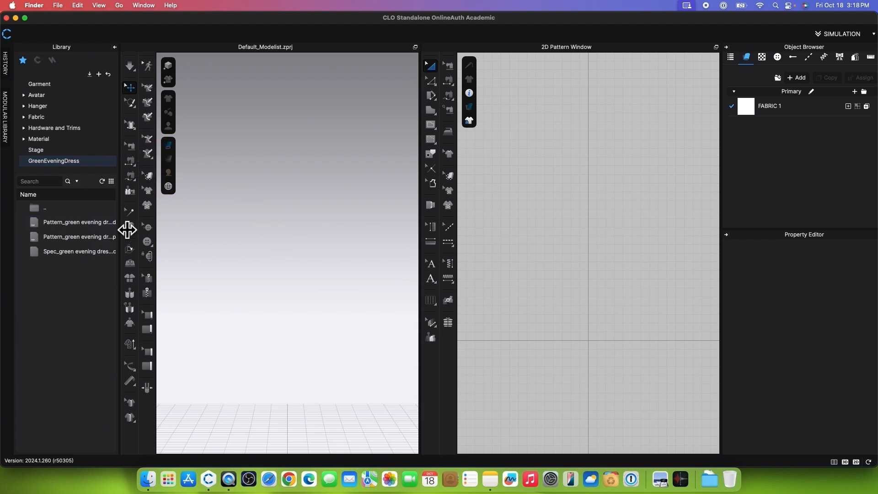
pyautogui.moveTo(127, 230); pyautogui.dragTo(170, 235)
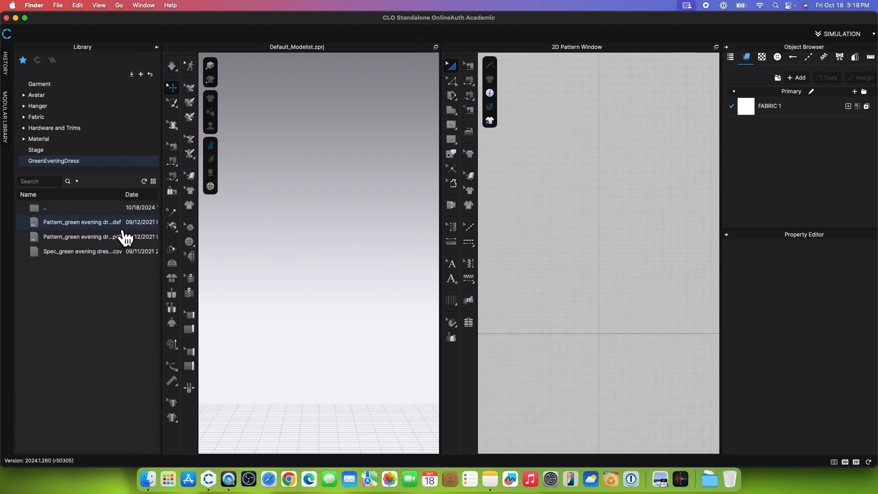
pyautogui.moveTo(114, 252); pyautogui.dragTo(335, 275)
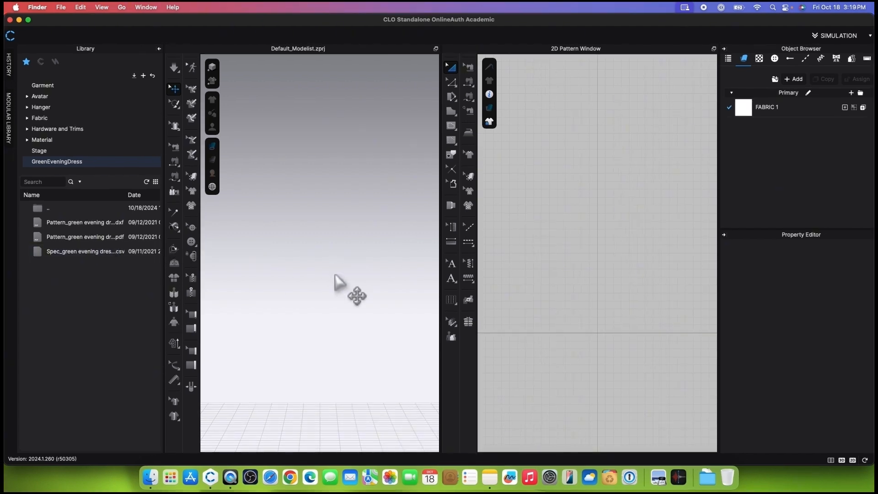
# Step: Load the FV2.1_Mia.avt avatar from the Female_V2 folder of the avatar library
pyautogui.click(78, 97)
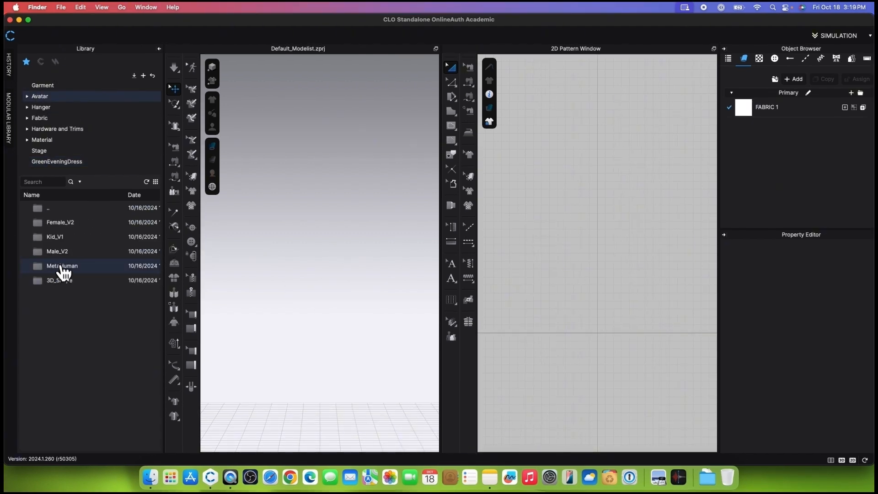
pyautogui.doubleClick(99, 229)
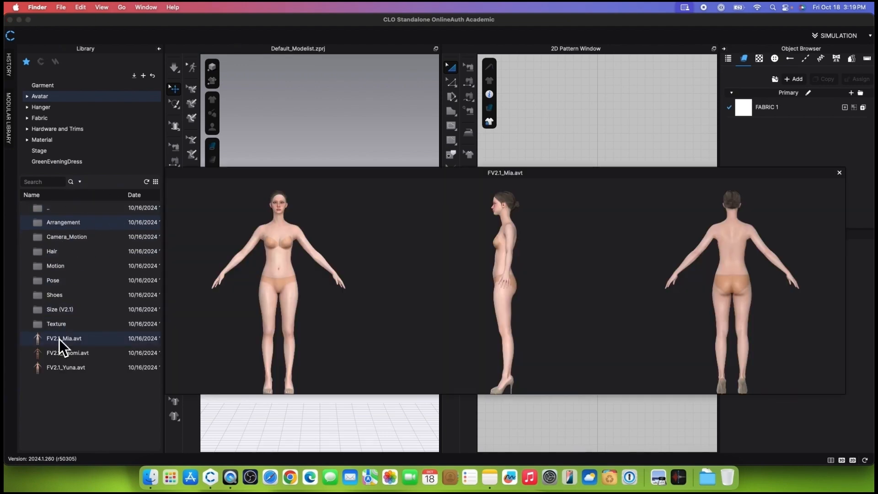
pyautogui.moveTo(59, 368)
pyautogui.doubleClick(95, 341)
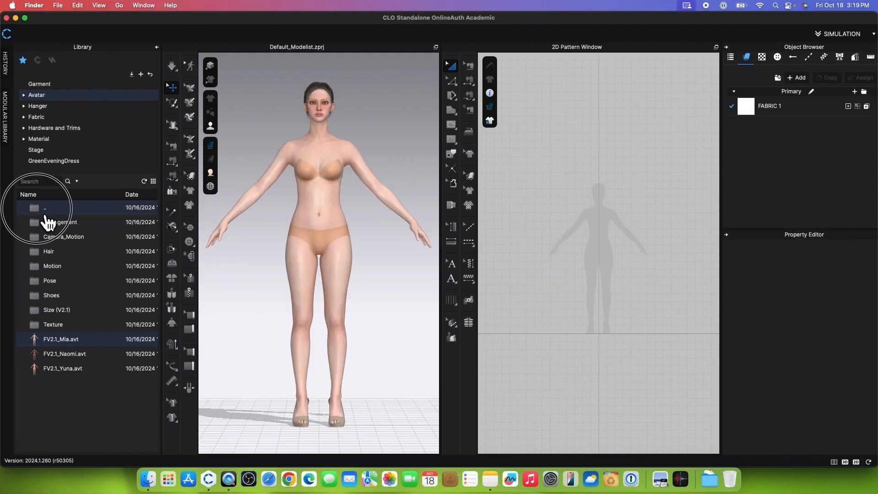
# Step: Apply the FV2_Bun_C_SP_V1_BN.zacs hairstyle from the Female_V2 Hair folder to the avatar
pyautogui.doubleClick(46, 213)
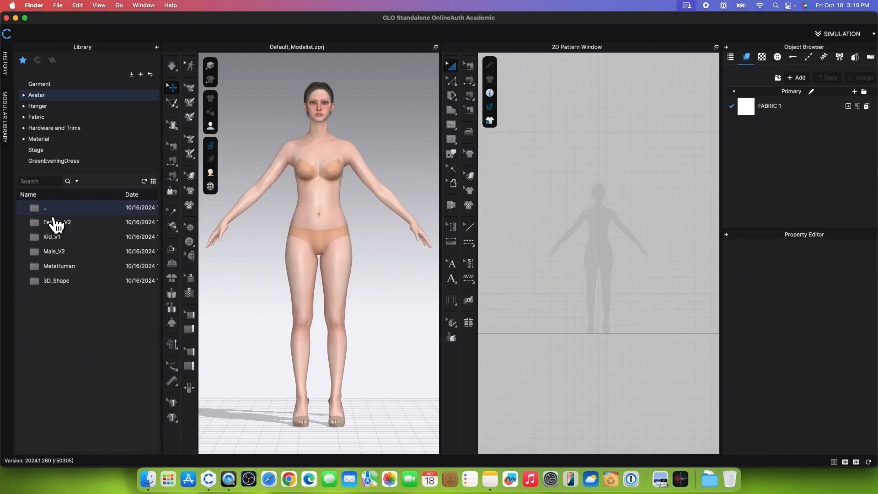
pyautogui.doubleClick(96, 228)
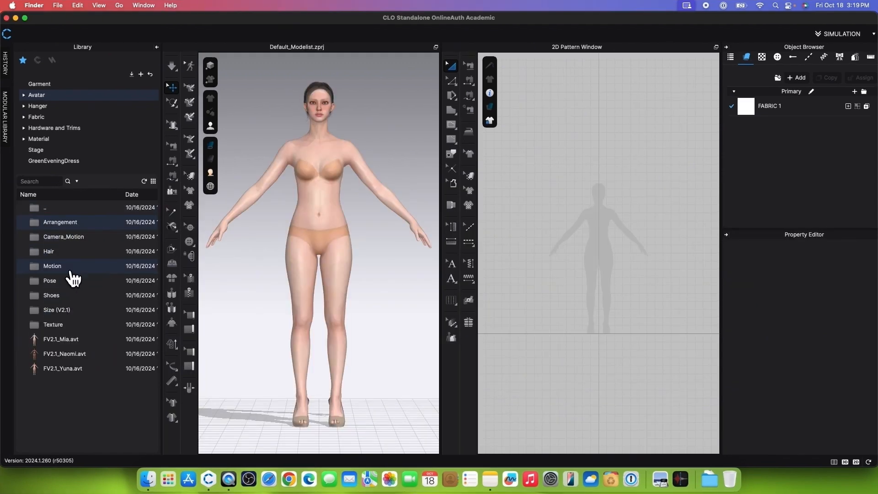
pyautogui.doubleClick(73, 256)
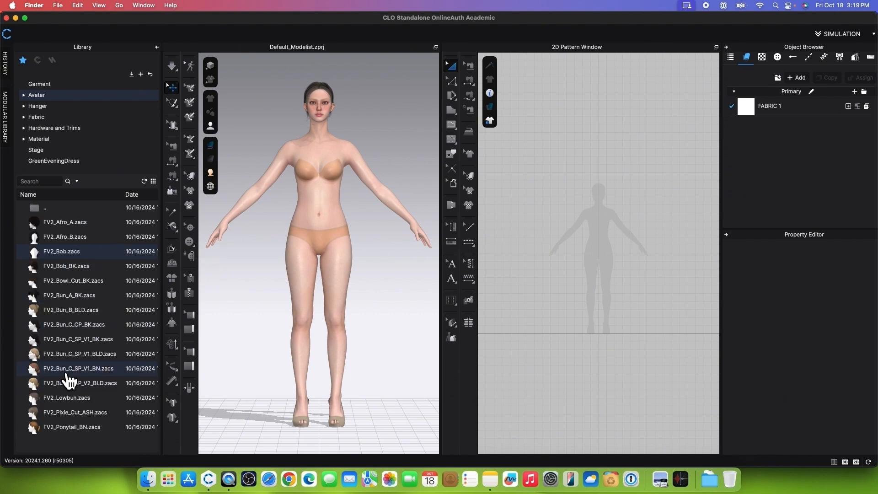
pyautogui.doubleClick(50, 374)
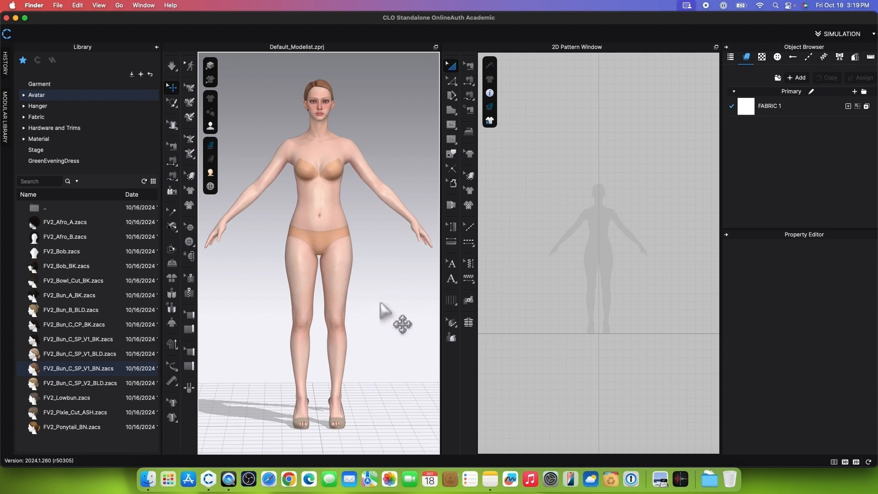
pyautogui.moveTo(380, 302)
pyautogui.mouseDown(button='middle')
pyautogui.moveTo(378, 321)
pyautogui.moveTo(382, 303)
pyautogui.mouseUp(button='middle')
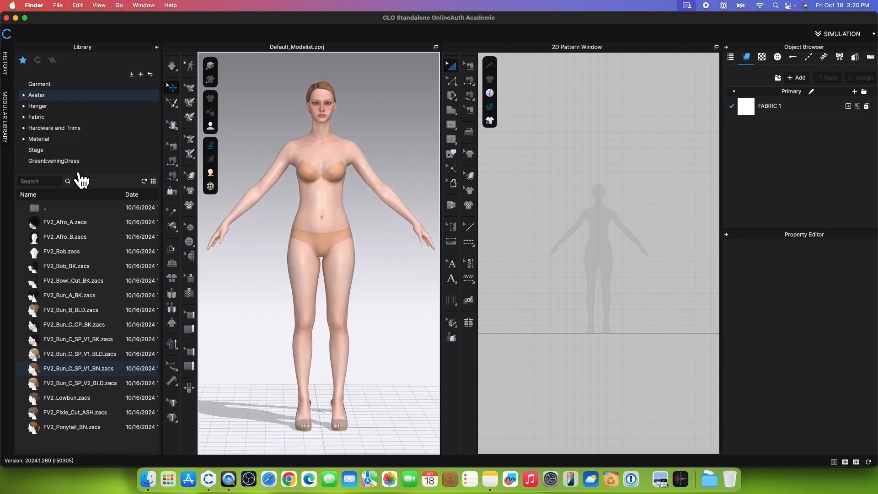
# Step: Add the green evening dress DXF pattern to the workspace with Auto Scale and no rotation, placing it beside the 2D avatar silhouette
pyautogui.click(82, 163)
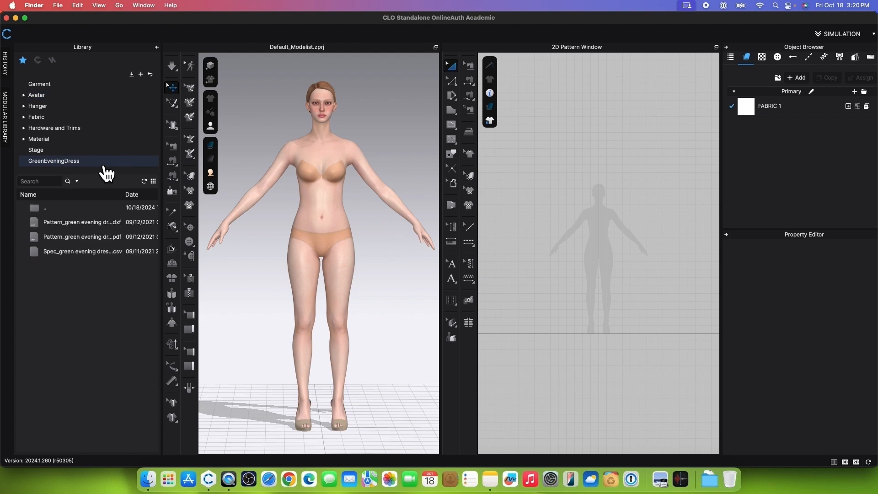
pyautogui.rightClick(76, 223)
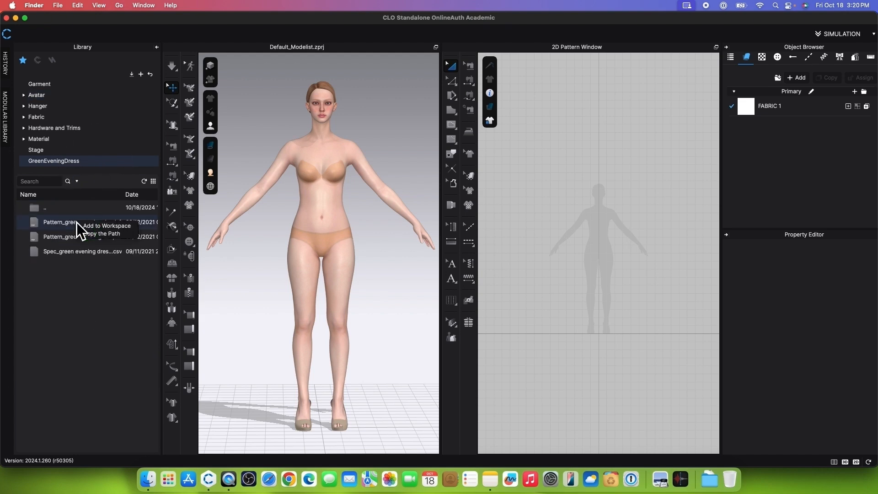
pyautogui.click(122, 228)
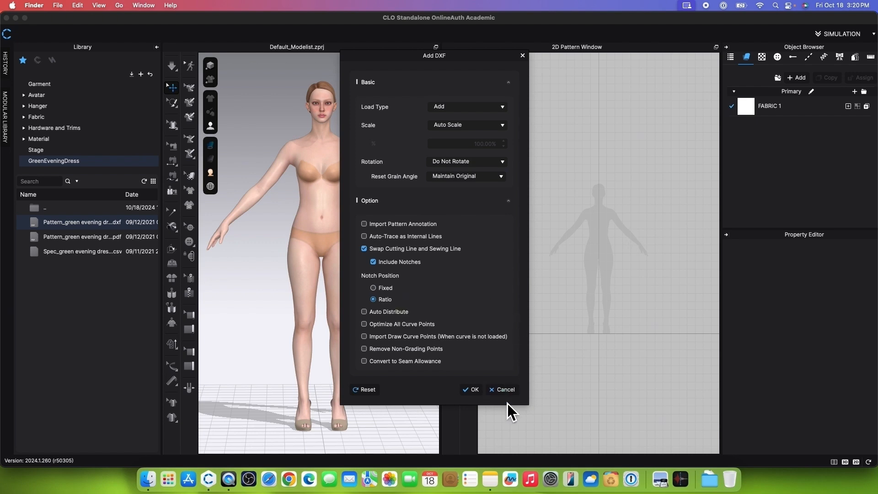
pyautogui.click(479, 392)
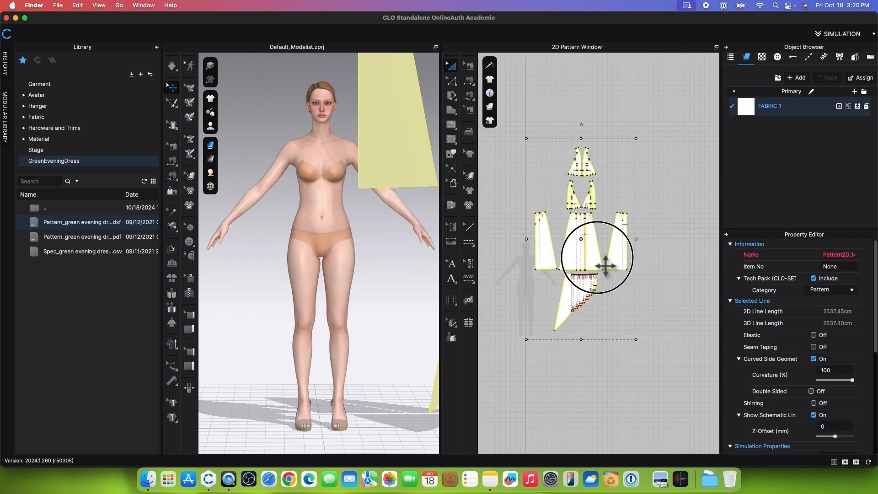
pyautogui.click(631, 271)
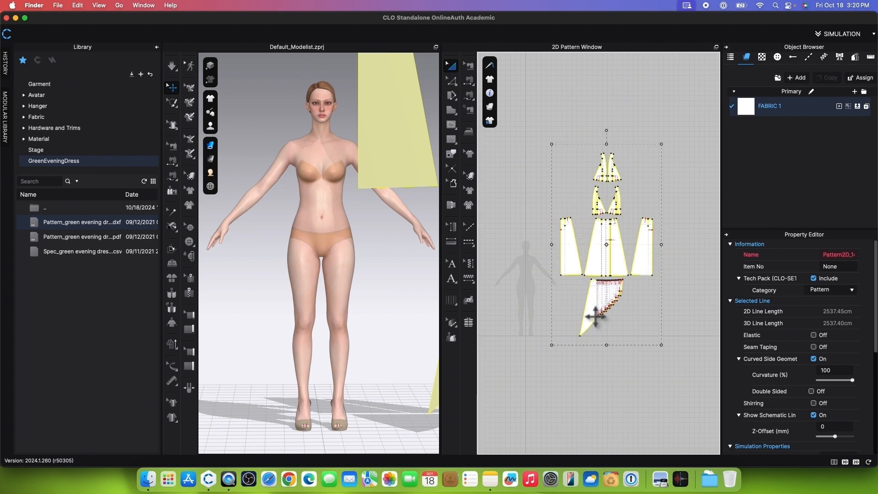
pyautogui.scroll(4, 588, 313)
pyautogui.scroll(-4, 545, 263)
pyautogui.scroll(-2, 574, 165)
pyautogui.click(573, 165)
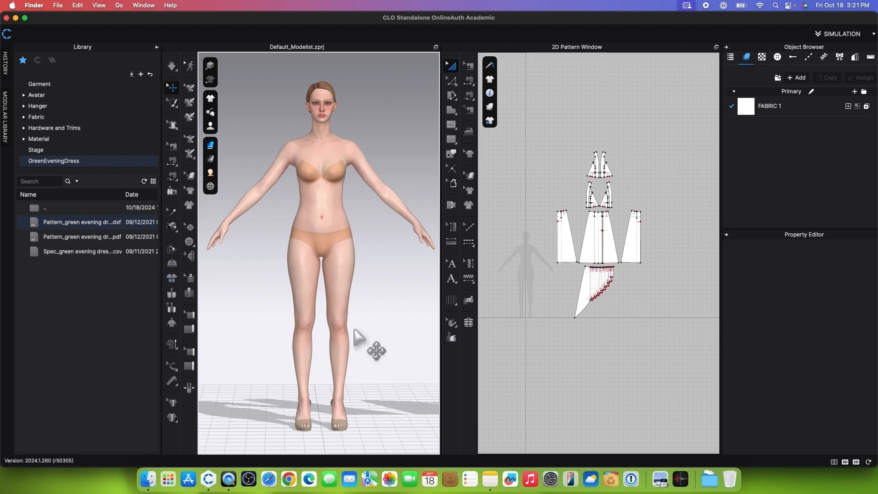
# Step: Delete the pair of bodice pieces in the second row, directly above the skirt pieces, in the 2D pattern
pyautogui.scroll(-5, 358, 337)
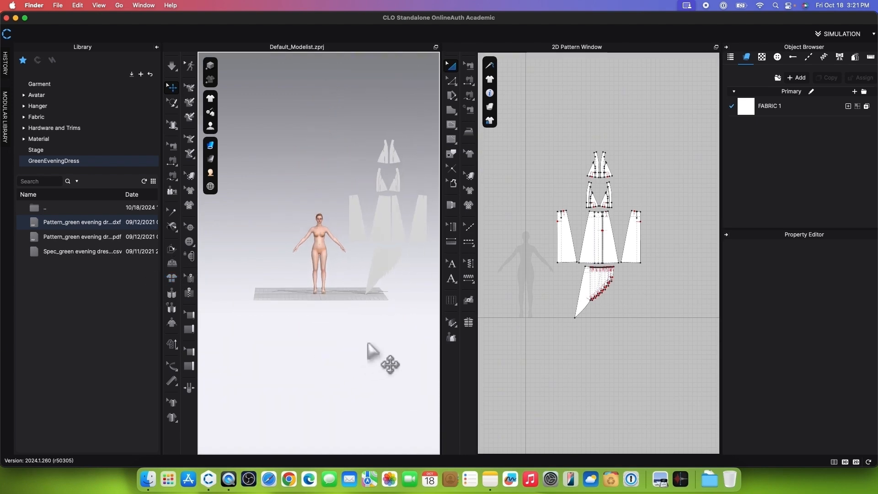
pyautogui.scroll(5, 286, 328)
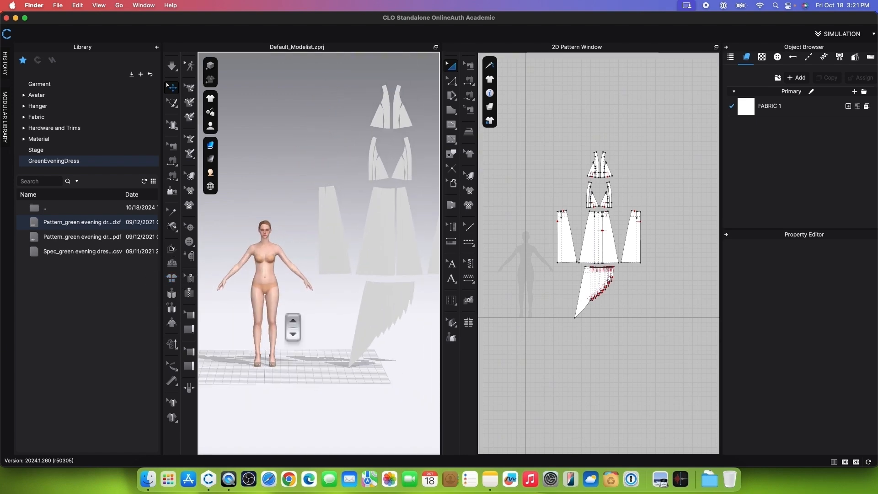
pyautogui.scroll(4, 604, 296)
pyautogui.scroll(-2, 607, 241)
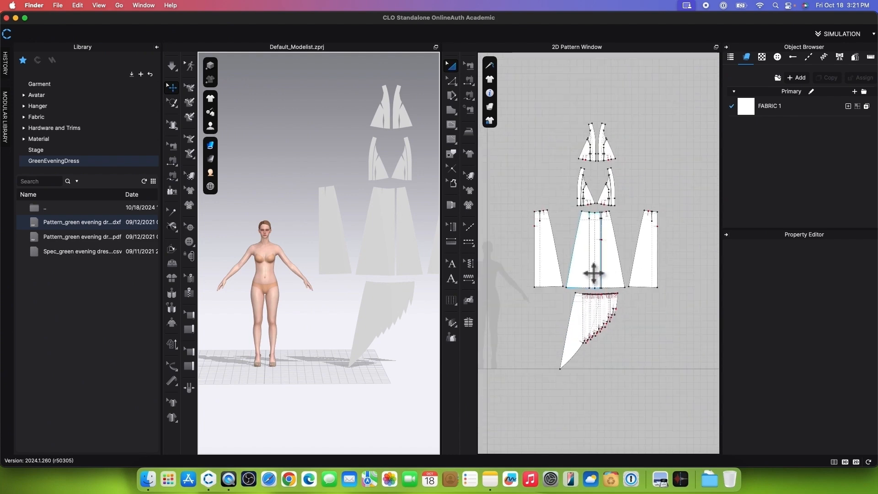
pyautogui.scroll(2, 605, 206)
pyautogui.scroll(2, 605, 208)
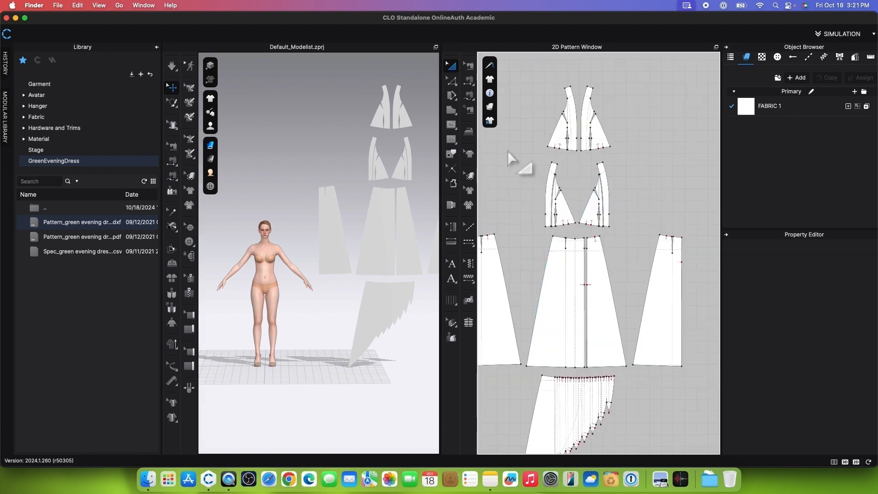
pyautogui.moveTo(508, 150); pyautogui.dragTo(646, 234)
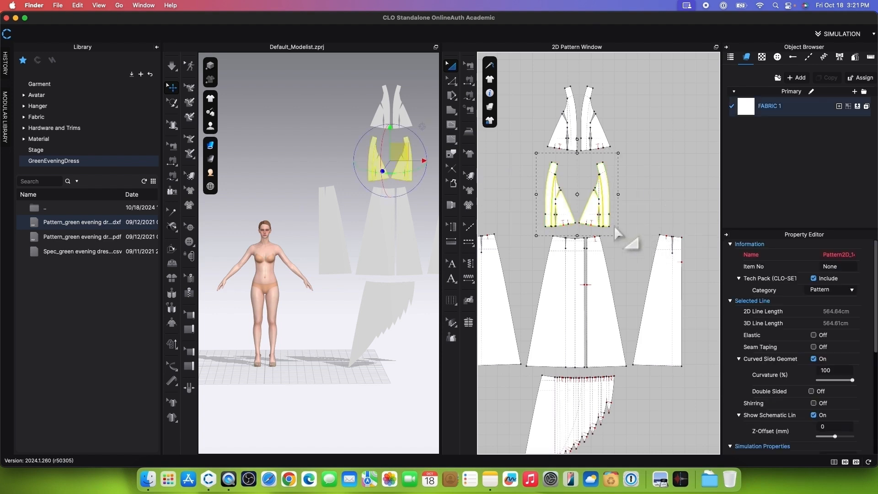
pyautogui.press('Delete')
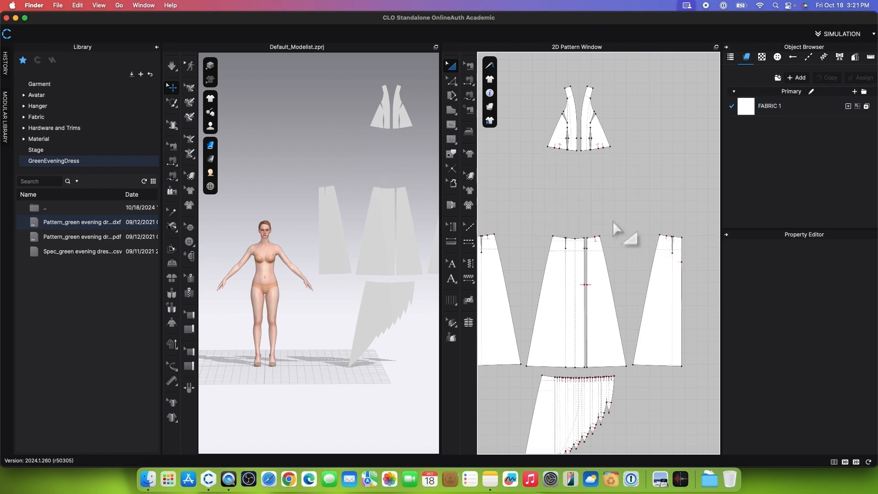
# Step: Merge the two middle skirt panels into one piece along their facing vertical edges
pyautogui.scroll(-5, 614, 188)
pyautogui.scroll(5, 611, 317)
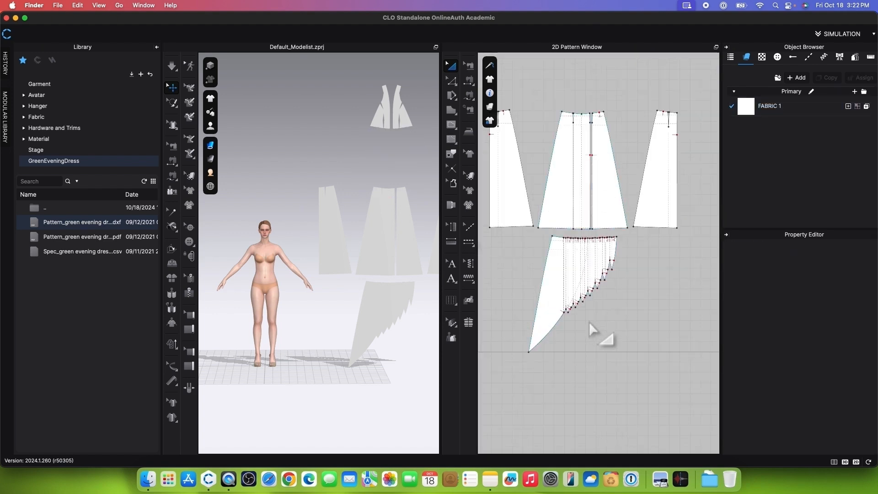
pyautogui.scroll(-3, 589, 321)
pyautogui.scroll(5, 609, 288)
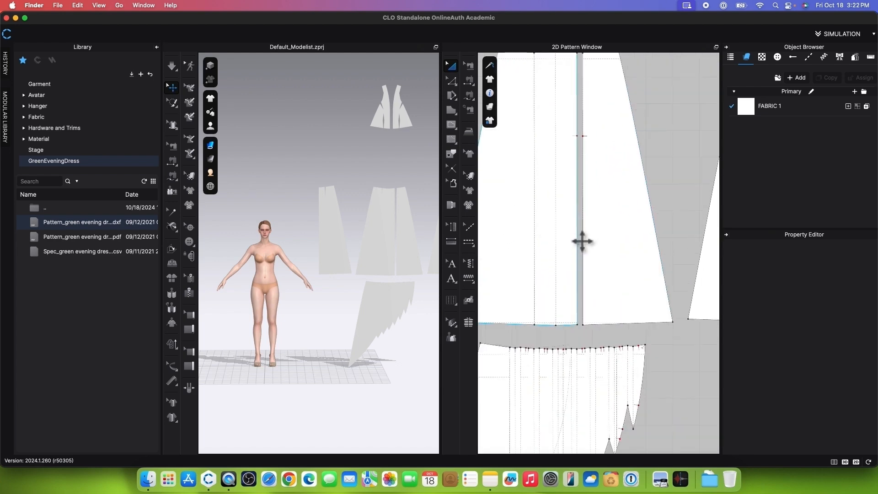
pyautogui.scroll(-2, 573, 281)
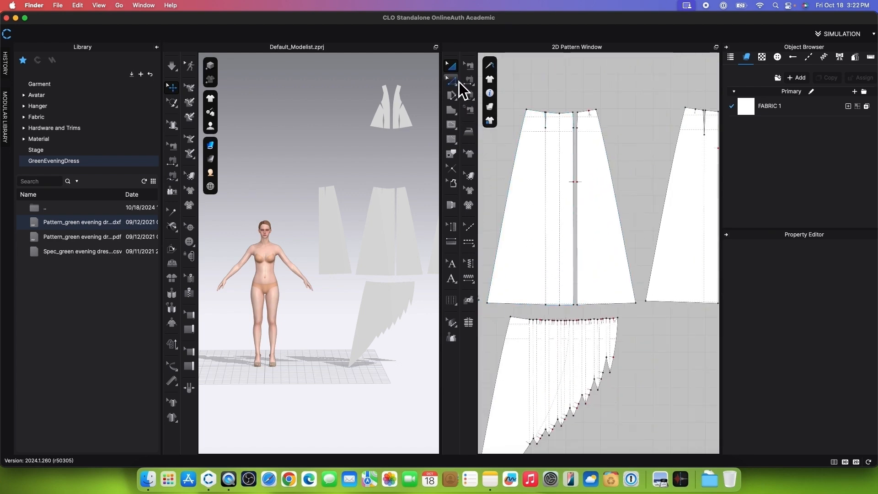
pyautogui.click(457, 82)
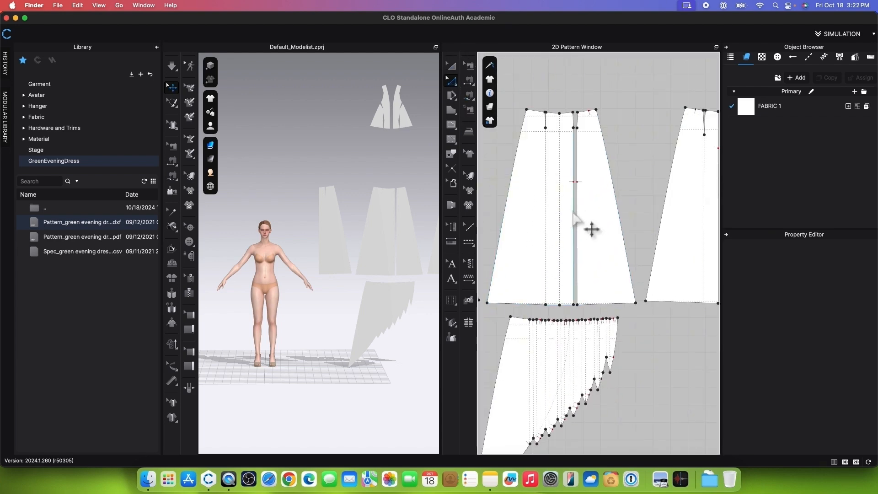
pyautogui.click(574, 214)
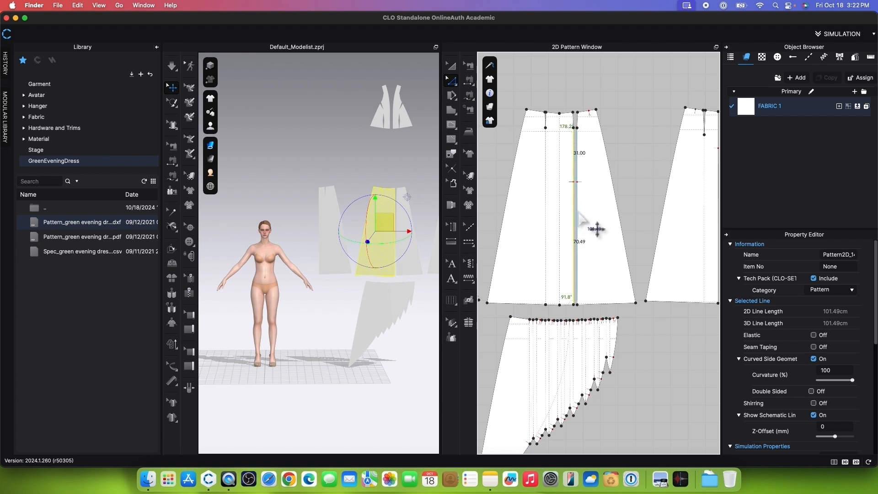
pyautogui.keyDown('shift'); pyautogui.click(577, 213); pyautogui.keyUp('shift')
pyautogui.rightClick(577, 211)
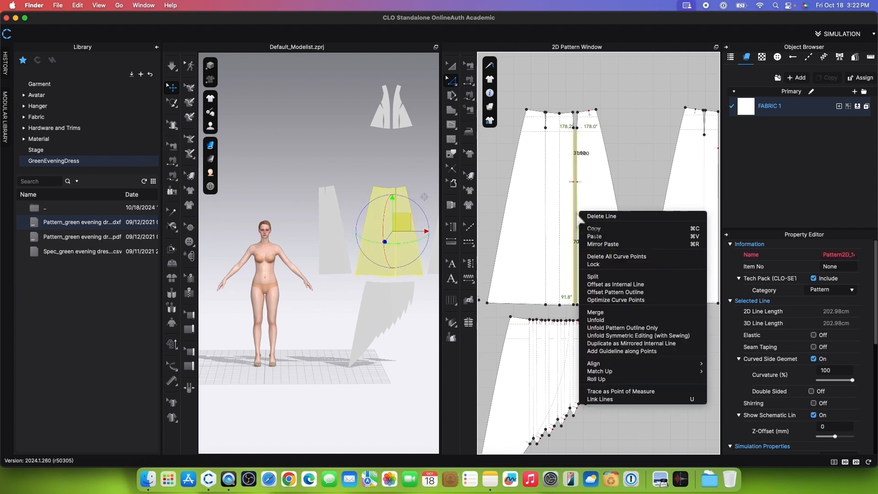
pyautogui.click(636, 310)
pyautogui.scroll(-5, 601, 375)
pyautogui.scroll(6, 600, 376)
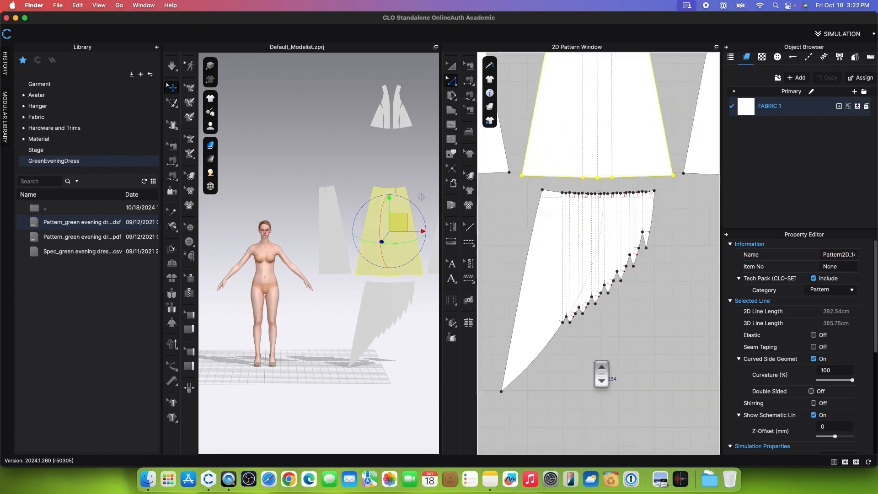
# Step: Trace the long curved baseline inside the zigzag-edged lower skirt piece as an internal line
pyautogui.click(455, 158)
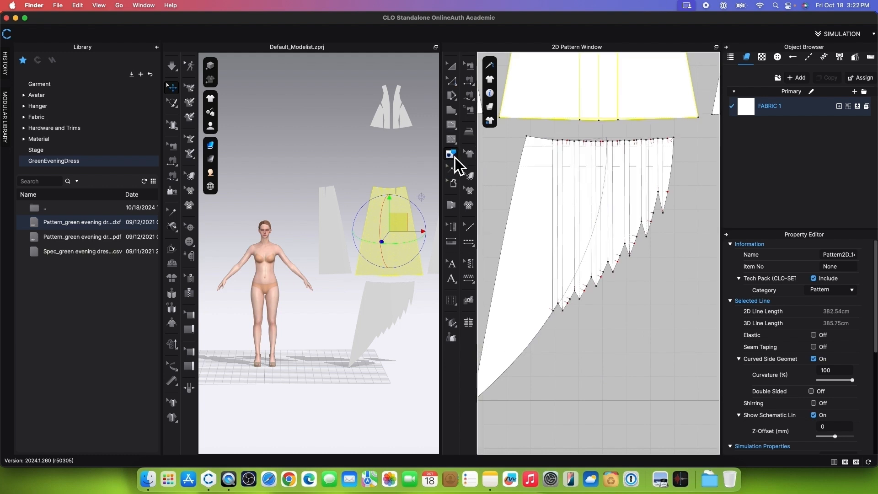
pyautogui.scroll(5, 605, 246)
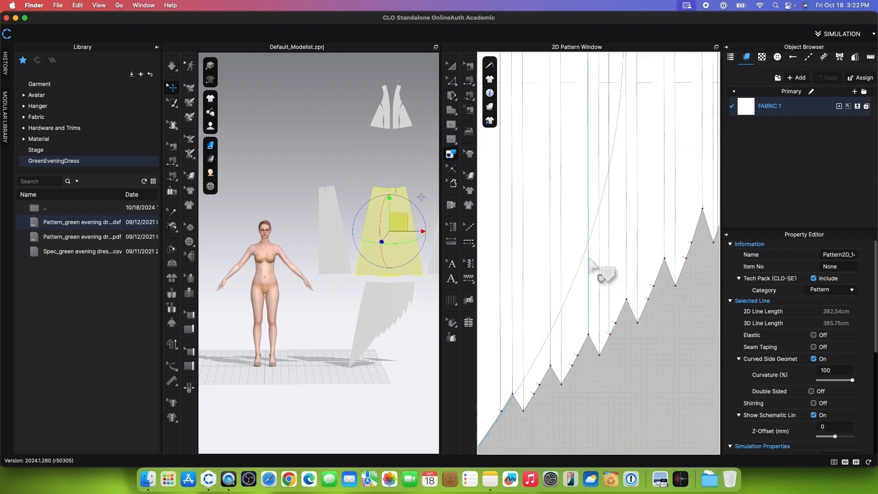
pyautogui.click(581, 269)
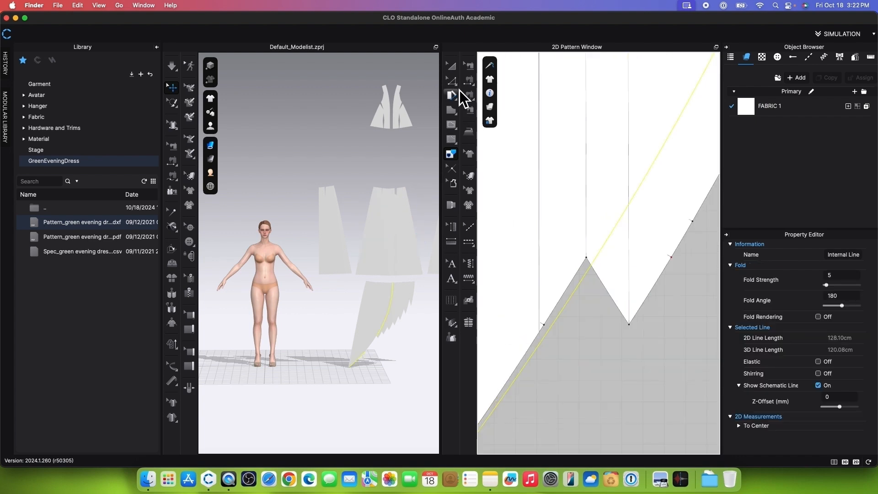
# Step: Move the lowest zigzag corner point of the lower skirt piece down along its outline, clear of the curved internal line
pyautogui.click(452, 82)
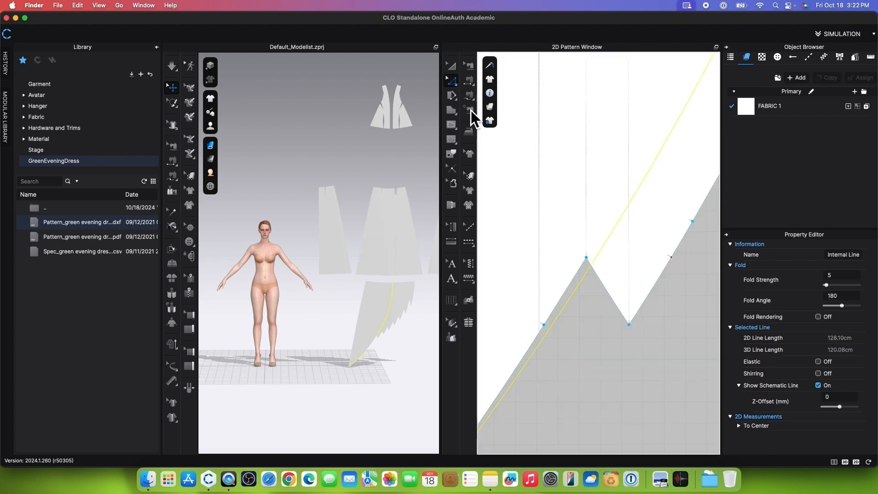
pyautogui.scroll(3, 596, 302)
pyautogui.scroll(-2, 613, 202)
pyautogui.click(589, 238)
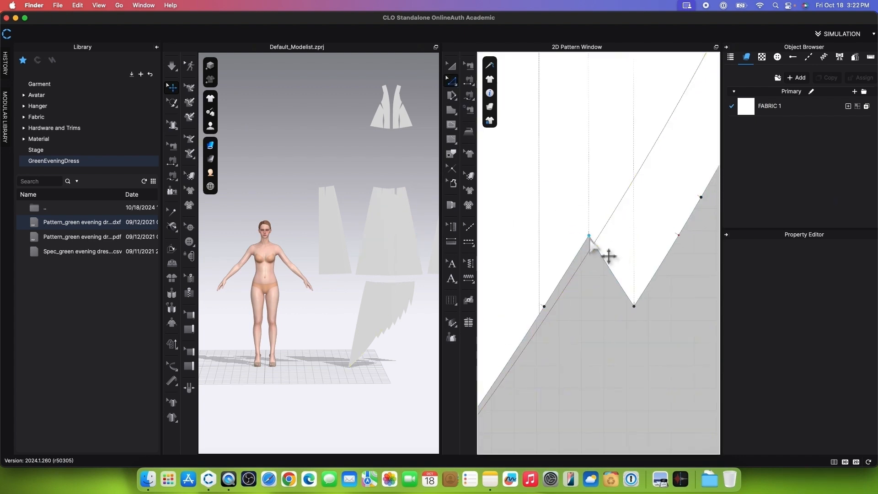
pyautogui.moveTo(590, 238); pyautogui.dragTo(552, 319)
pyautogui.scroll(-3, 628, 256)
# Step: Cut the lower skirt piece along the curved internal line and delete the separated zigzag-edged part
pyautogui.click(625, 254)
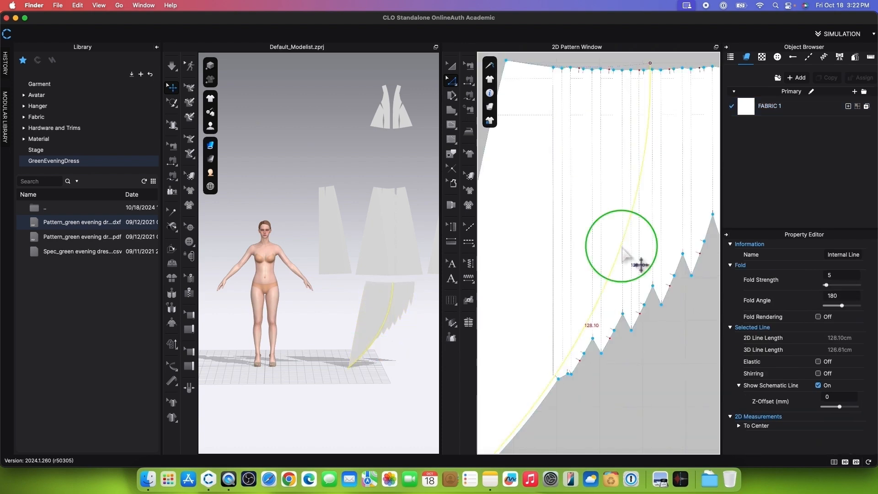
pyautogui.rightClick(623, 252)
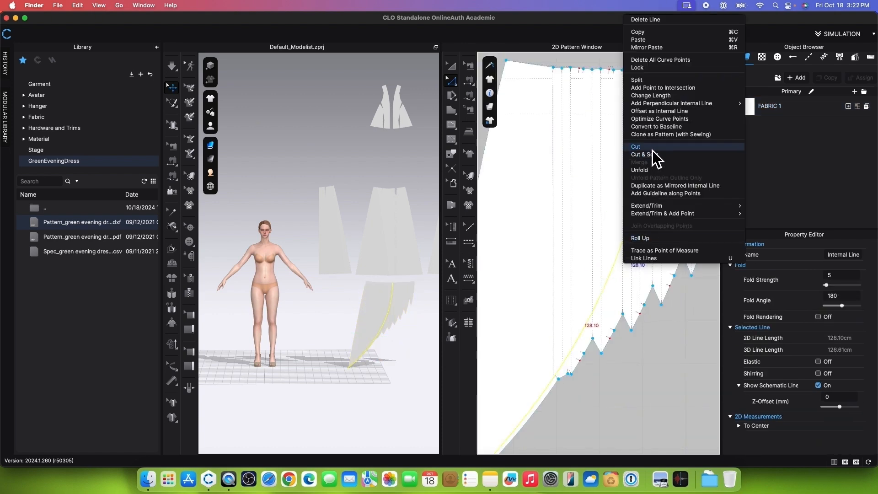
pyautogui.click(665, 148)
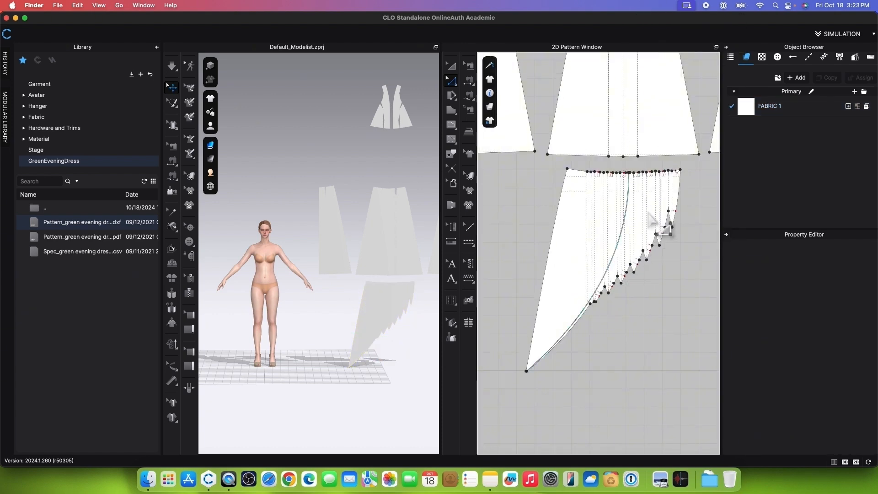
pyautogui.click(451, 66)
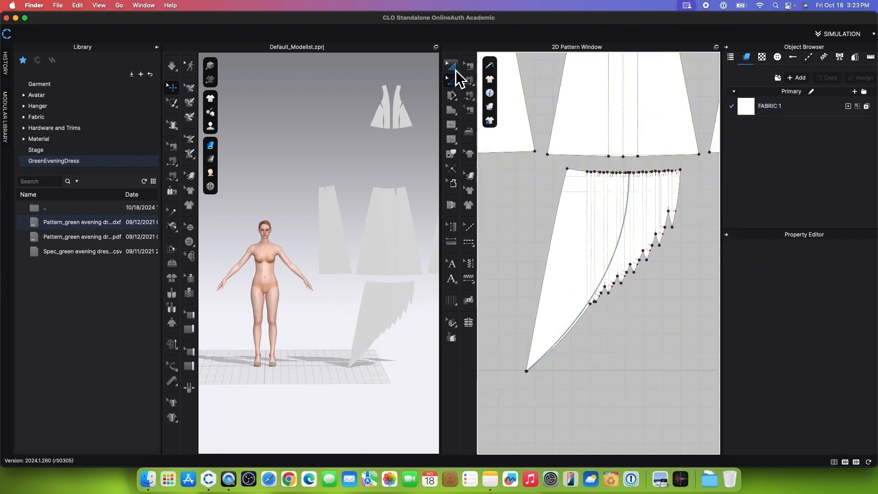
pyautogui.click(671, 215)
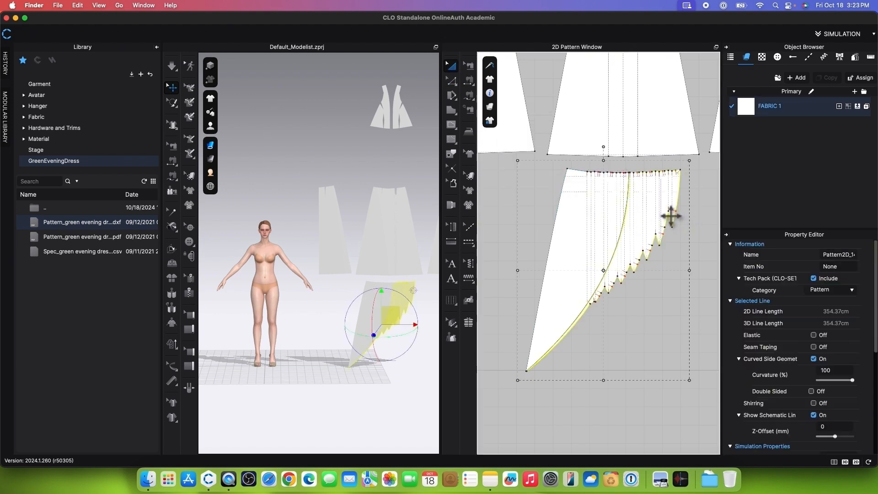
pyautogui.press('Delete')
# Step: Delete the notches along the upper edge of the remaining curved skirt piece
pyautogui.scroll(5, 615, 167)
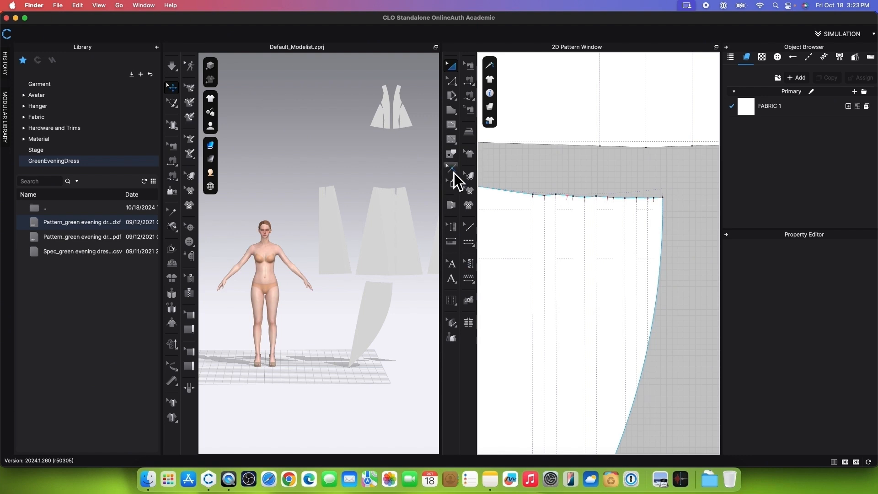
pyautogui.click(452, 169)
pyautogui.scroll(-1, 551, 195)
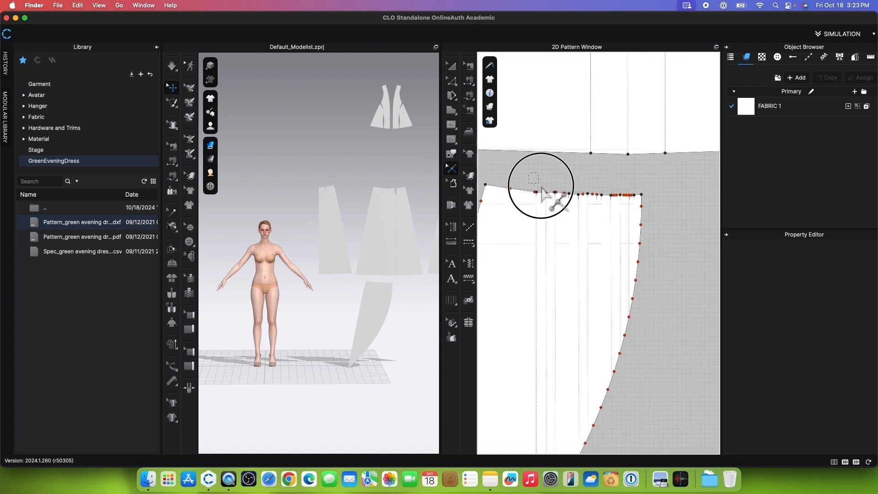
pyautogui.moveTo(541, 186); pyautogui.dragTo(636, 210)
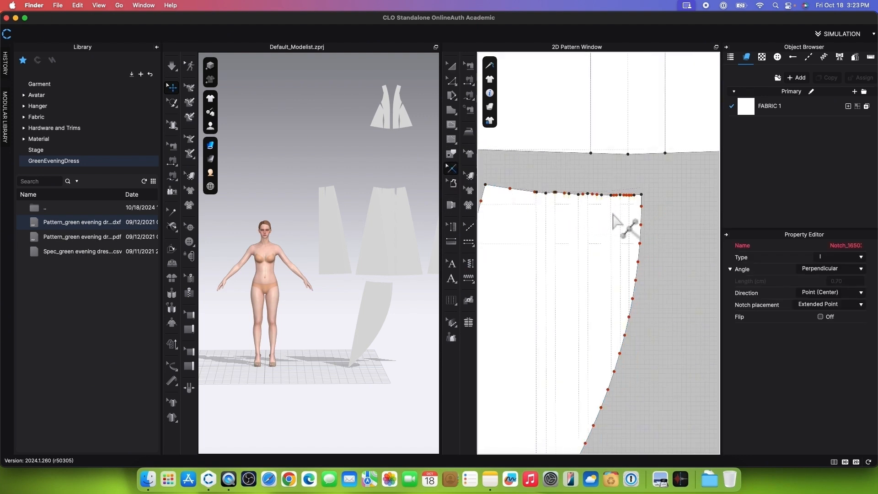
pyautogui.click(615, 220)
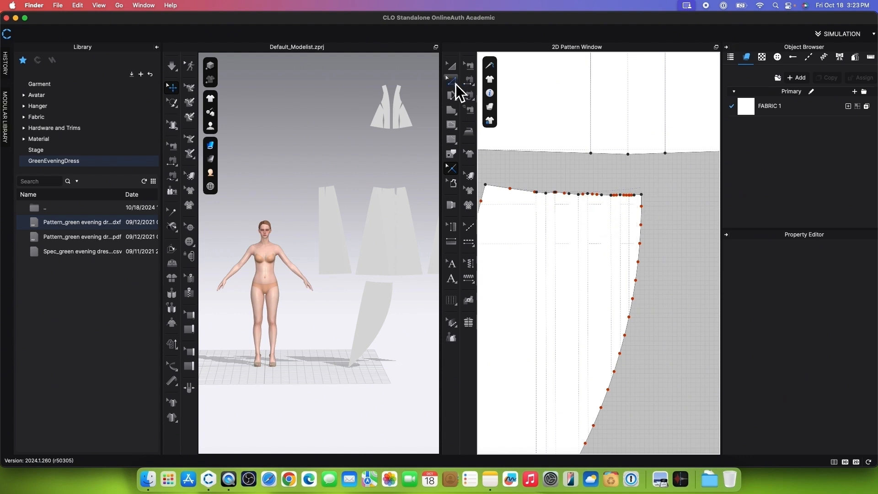
# Step: Delete the segment points between the two corners on the curved skirt piece's upper edge
pyautogui.click(453, 82)
pyautogui.moveTo(518, 169); pyautogui.dragTo(624, 221)
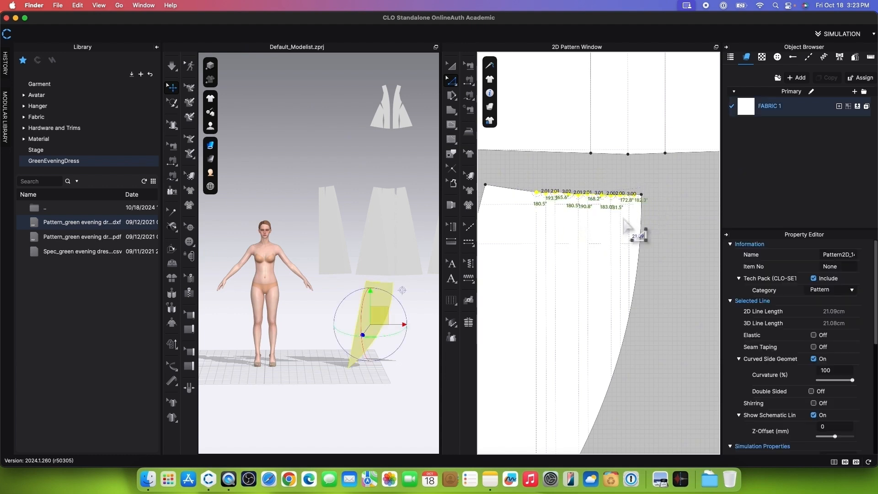
pyautogui.press('Delete')
pyautogui.scroll(-2, 624, 220)
pyautogui.scroll(4, 542, 181)
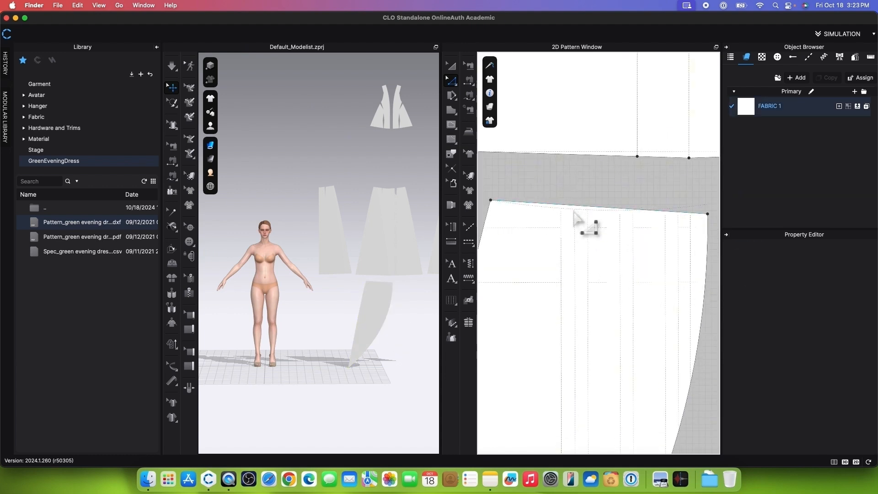
# Step: Curve the upper edge of the curved skirt piece with Edit Curvature to follow the dashed baseline
pyautogui.click(451, 81)
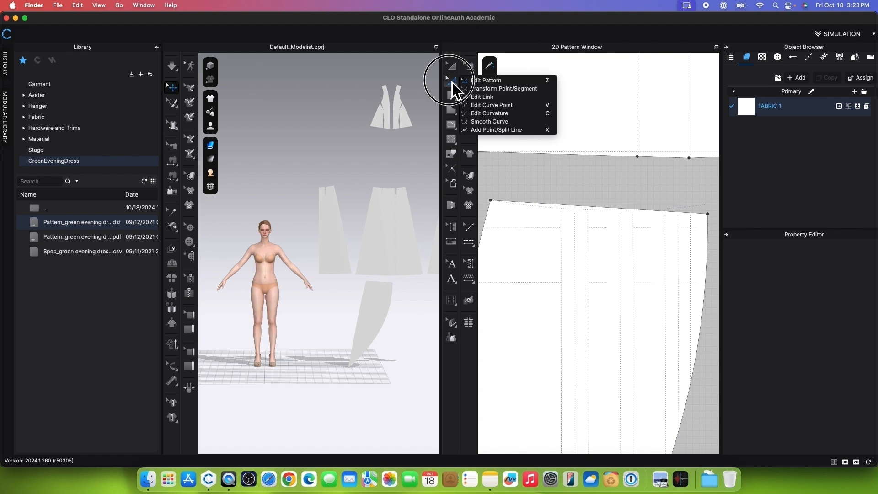
pyautogui.click(512, 116)
pyautogui.click(579, 207)
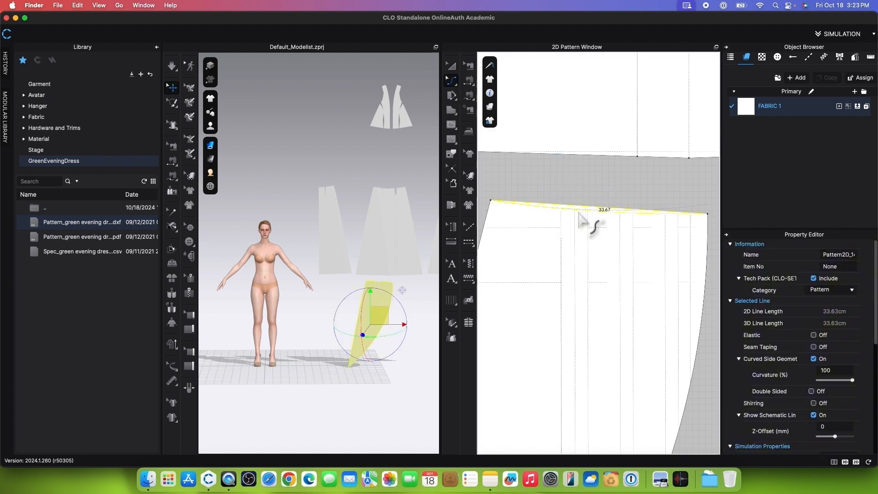
# Step: Trace the slanted strap baselines on both bodice pieces as internal lines
pyautogui.scroll(-6, 579, 219)
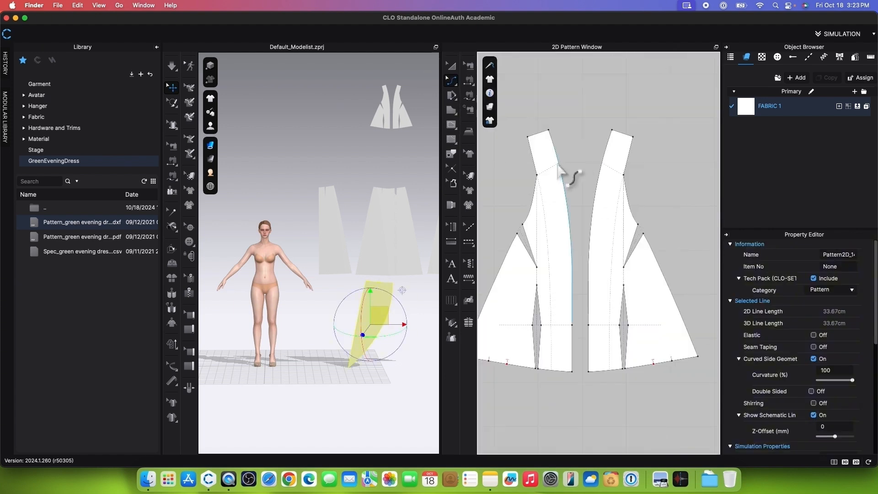
pyautogui.scroll(3, 622, 182)
pyautogui.scroll(-2, 629, 183)
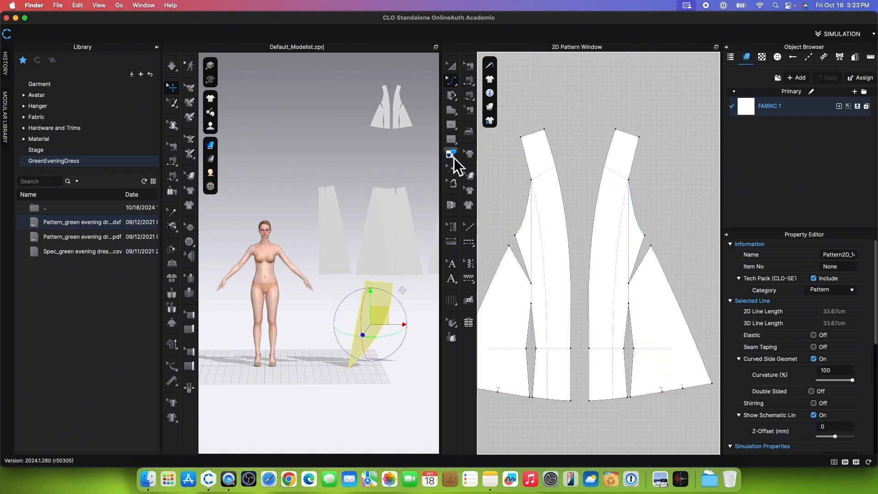
pyautogui.click(451, 154)
pyautogui.click(543, 177)
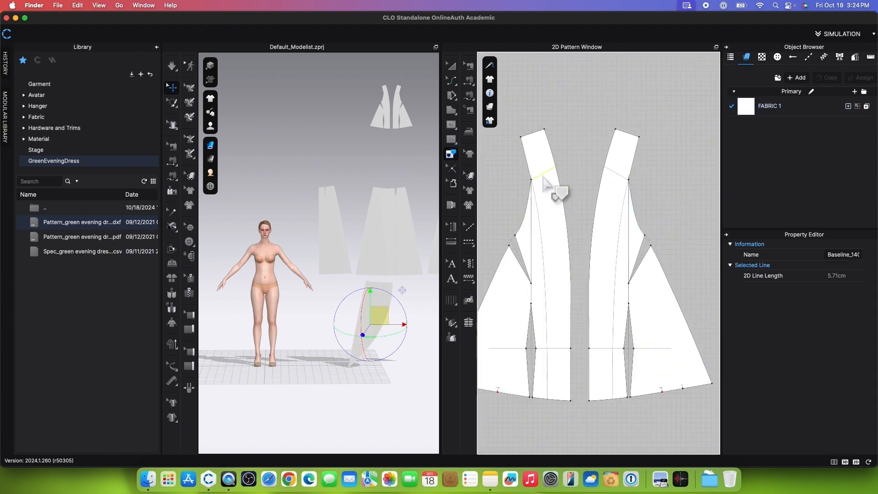
pyautogui.keyDown('shift'); pyautogui.click(622, 177); pyautogui.keyUp('shift')
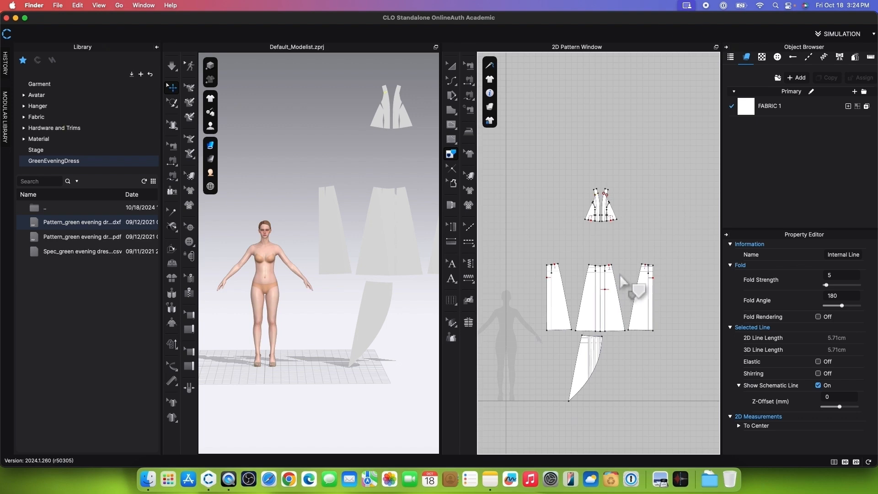
# Step: Freeze the three skirt panels and the curved skirt piece below them
pyautogui.scroll(3, 604, 175)
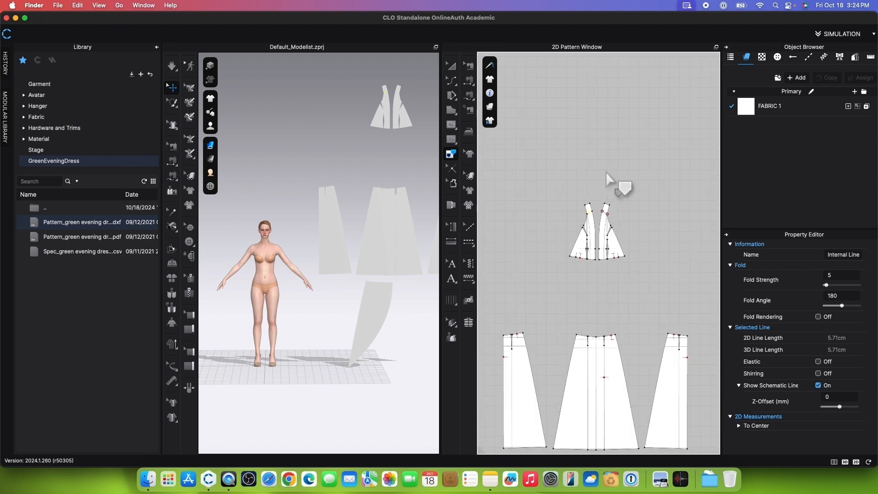
pyautogui.scroll(-2, 603, 175)
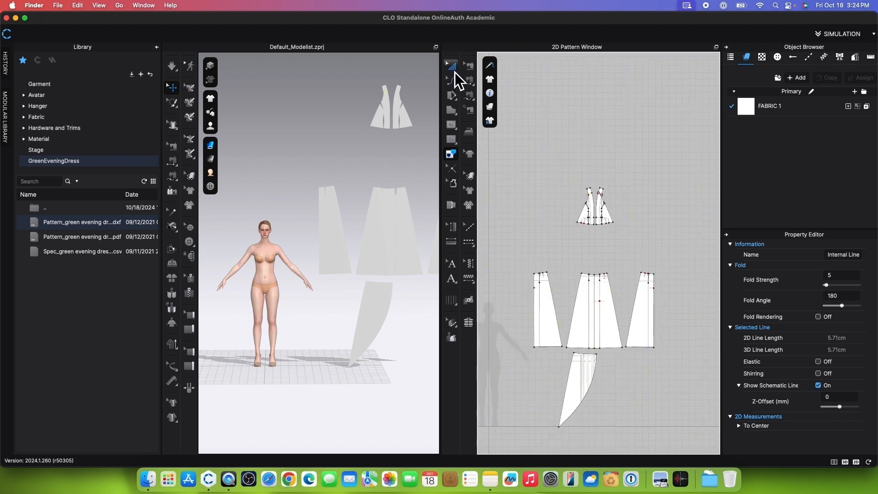
pyautogui.click(454, 69)
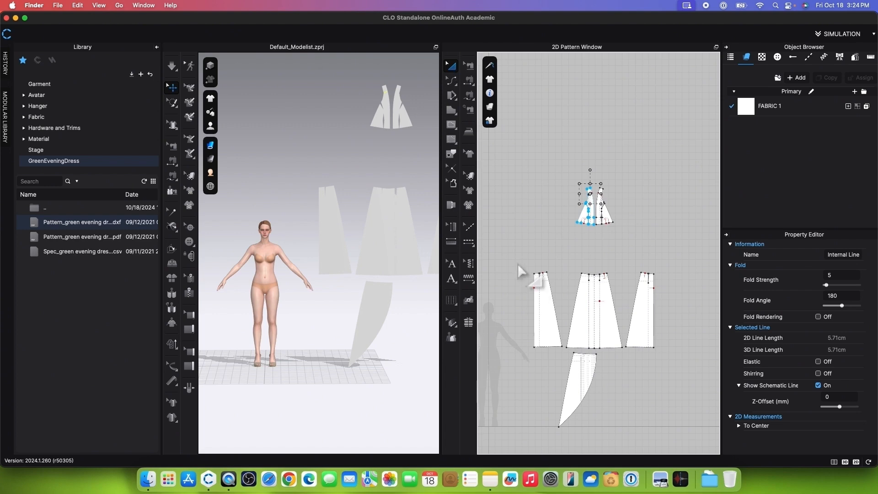
pyautogui.moveTo(519, 260); pyautogui.dragTo(683, 435)
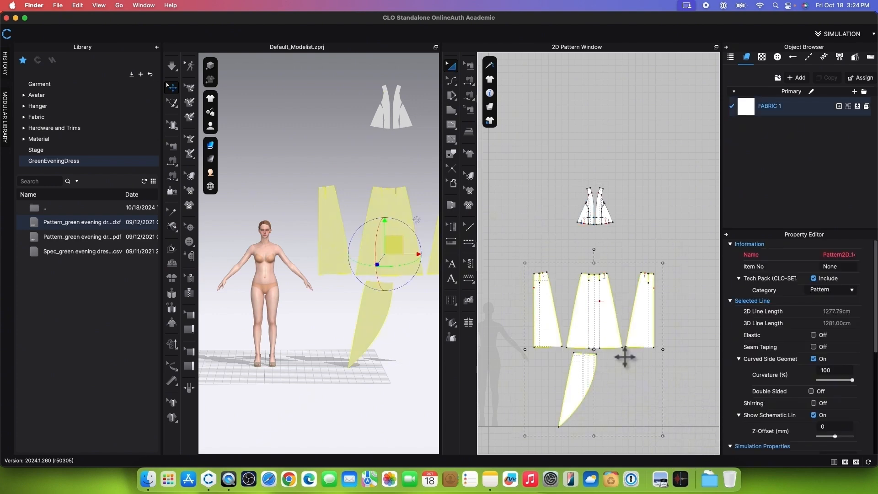
pyautogui.rightClick(618, 350)
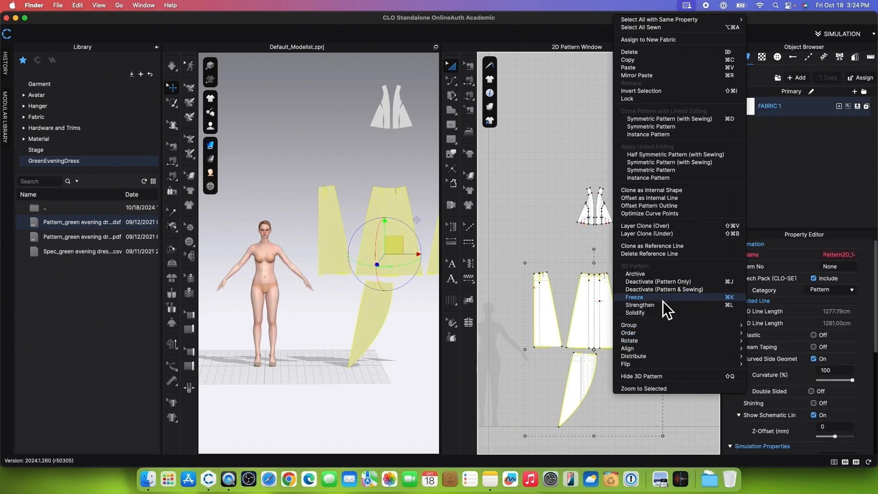
pyautogui.click(663, 301)
# Step: Sew the side darts below the armholes closed on both bodice pieces with Segment Sewing
pyautogui.scroll(5, 627, 232)
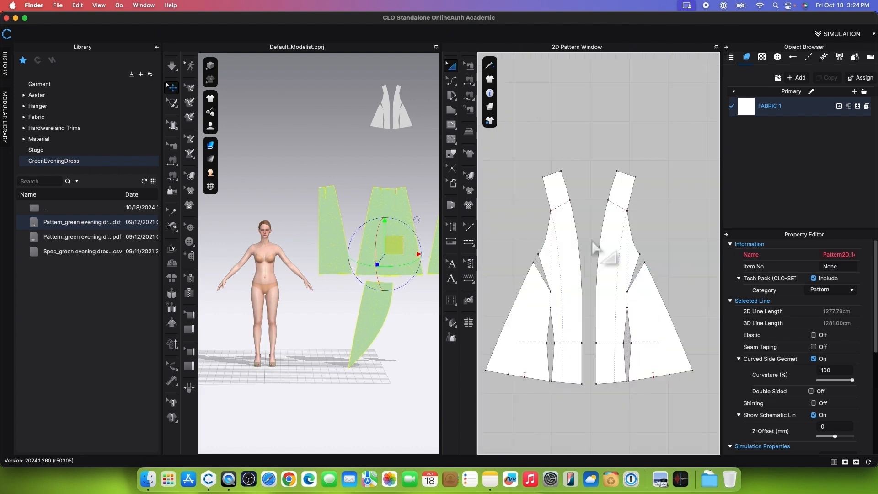
pyautogui.click(469, 85)
pyautogui.click(510, 81)
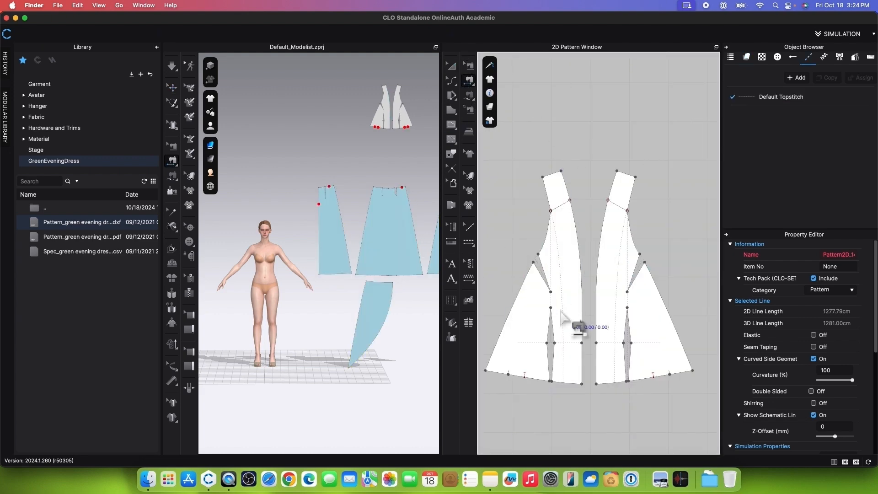
pyautogui.click(543, 275)
pyautogui.click(637, 271)
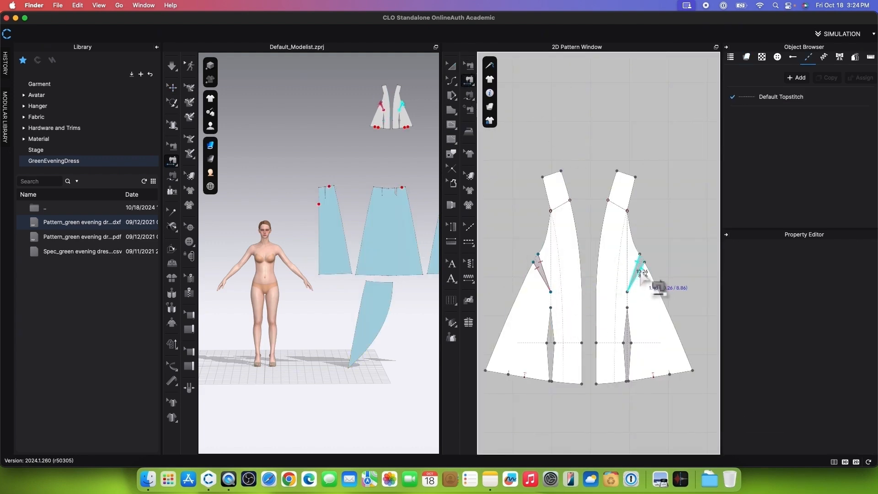
# Step: Sew the upper and lower segments of the vertical waist darts closed on both bodice pieces
pyautogui.click(551, 323)
pyautogui.click(551, 361)
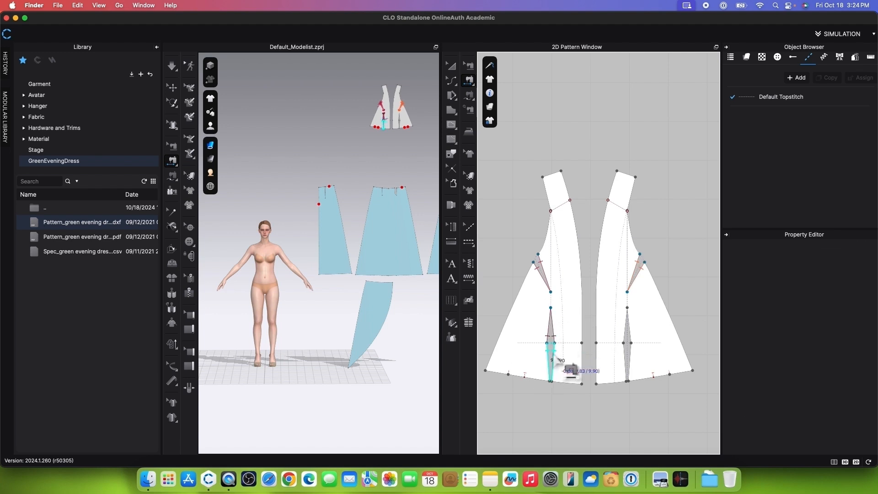
pyautogui.click(625, 322)
pyautogui.click(626, 366)
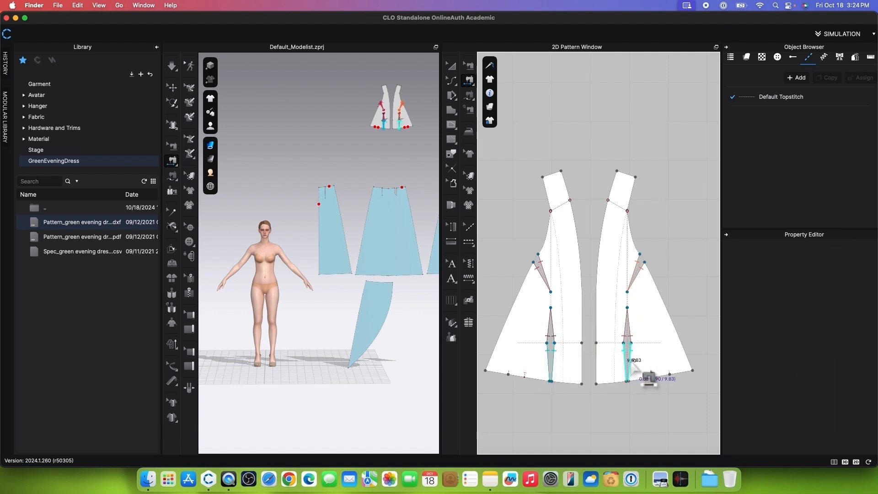
# Step: Sew the two strap ends together and join the bodice pieces along their facing center edges below the waistline
pyautogui.click(557, 177)
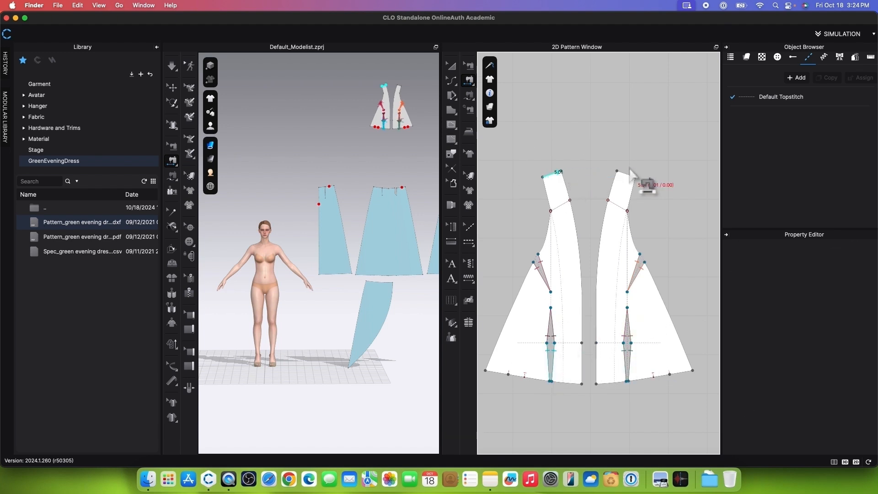
pyautogui.click(623, 173)
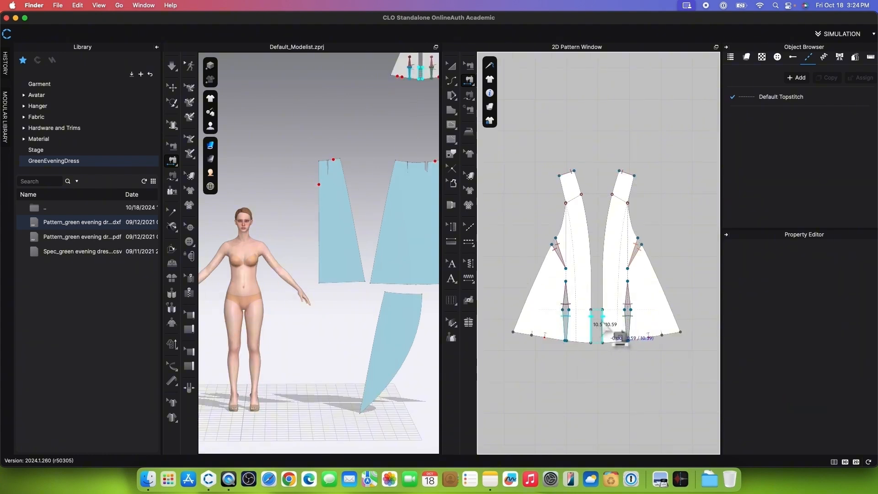
pyautogui.click(602, 322)
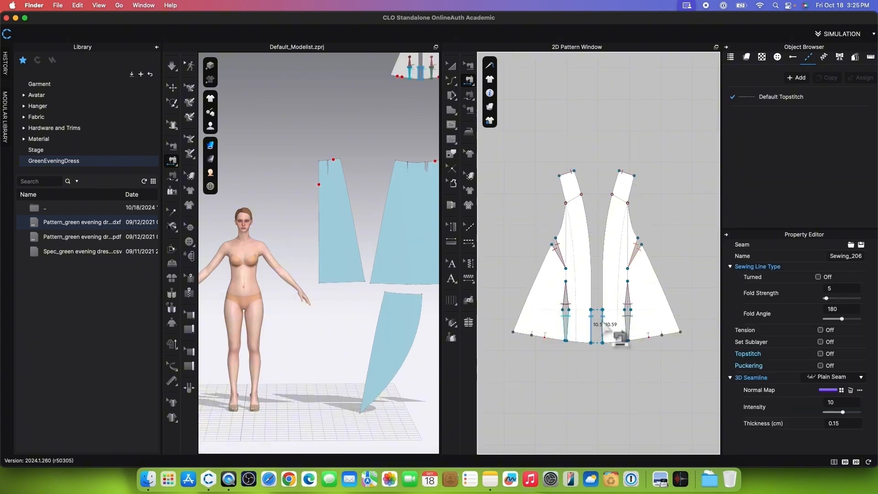
pyautogui.scroll(6, 302, 402)
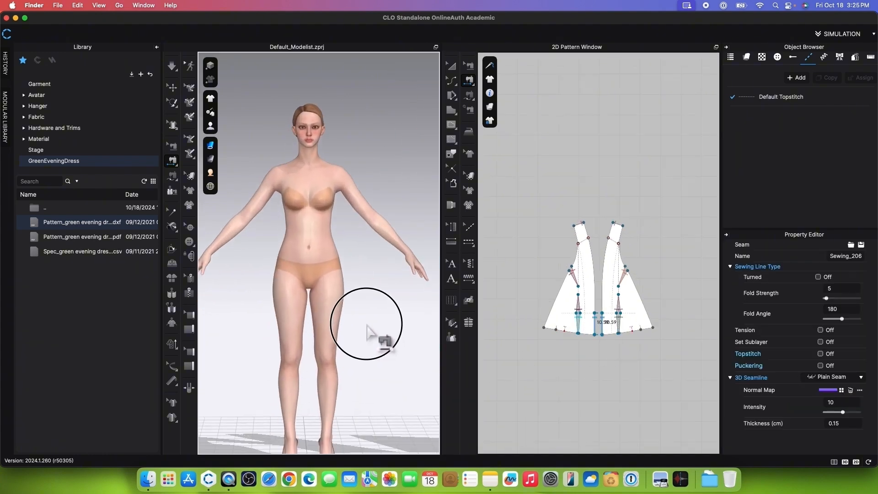
# Step: Display the avatar's arrangement points and place the two bodice pieces on the bust points on either side of the front center
pyautogui.scroll(-2, 368, 324)
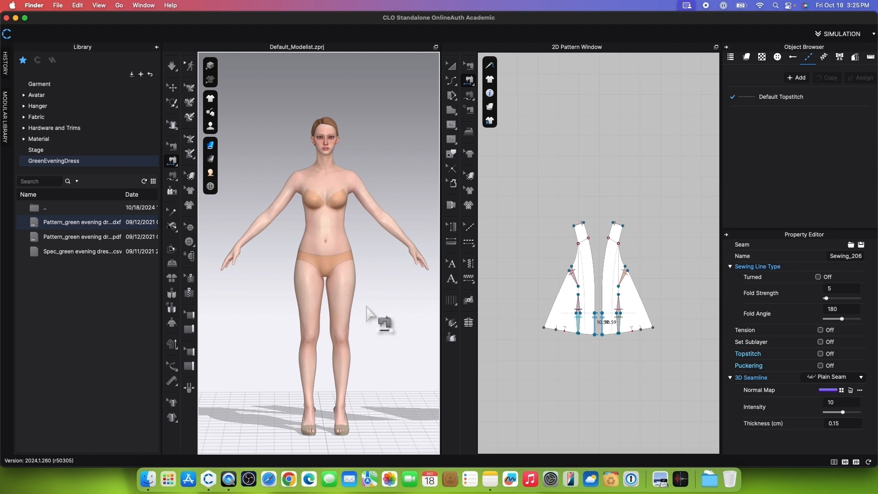
pyautogui.hotkey('shift', 'f')
pyautogui.scroll(4, 383, 379)
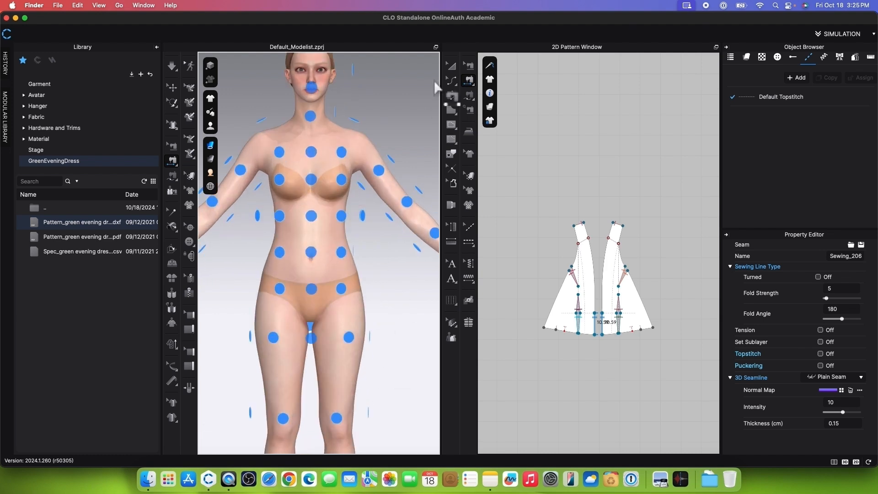
pyautogui.click(453, 67)
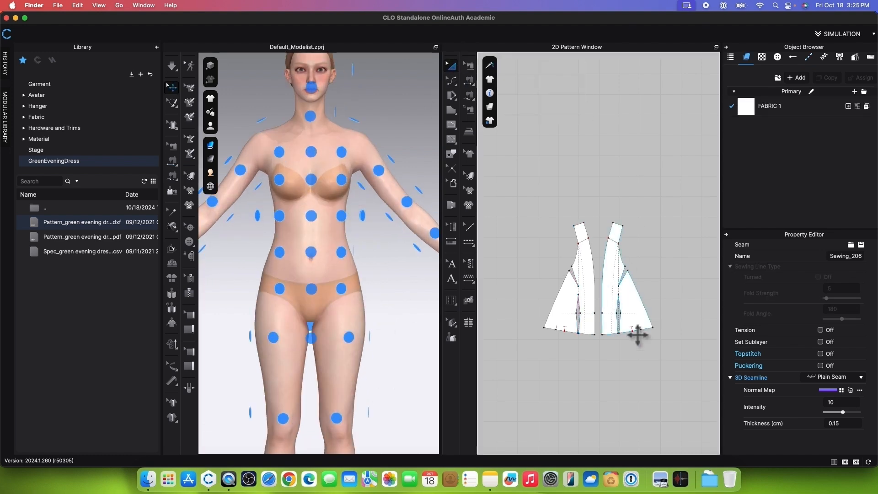
pyautogui.click(642, 320)
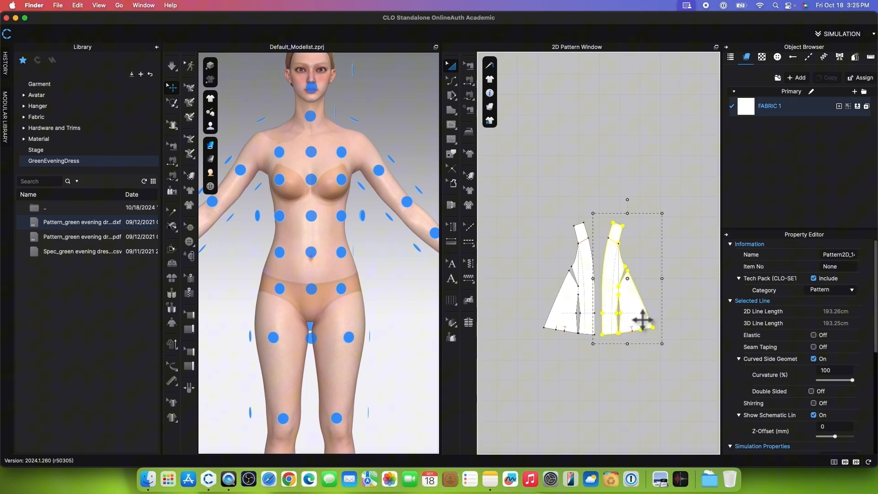
pyautogui.click(343, 184)
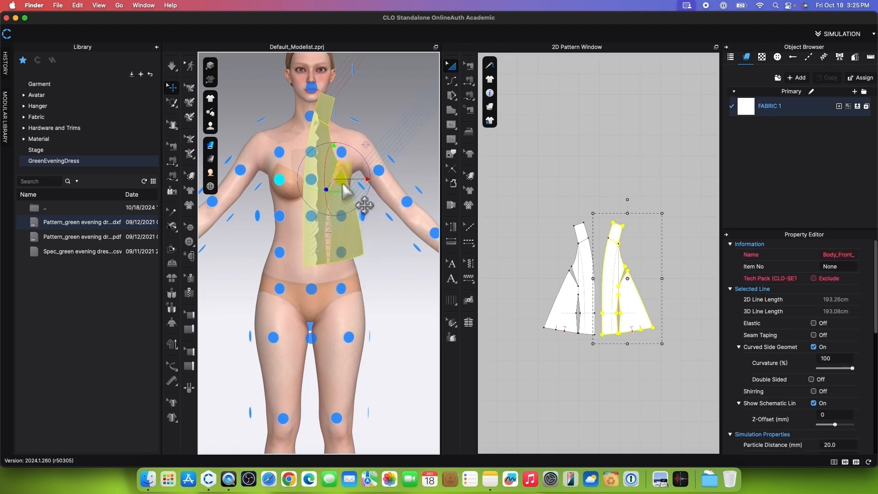
pyautogui.click(573, 308)
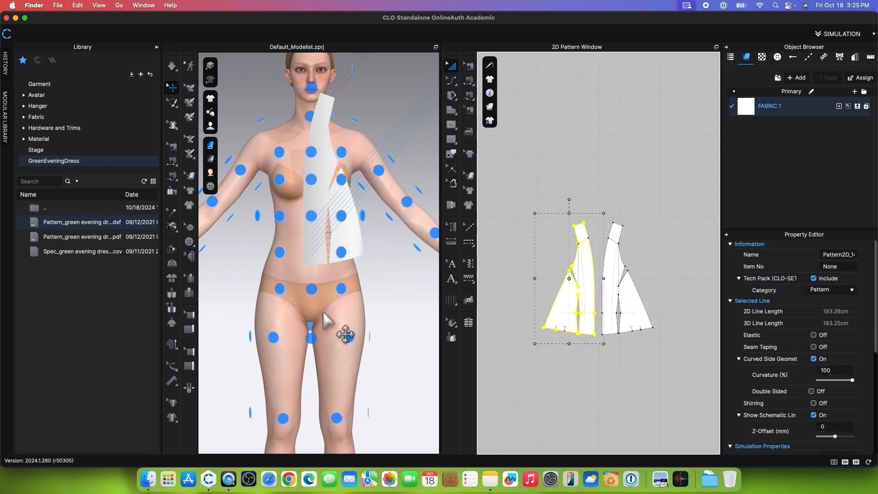
pyautogui.click(279, 180)
pyautogui.scroll(-3, 342, 219)
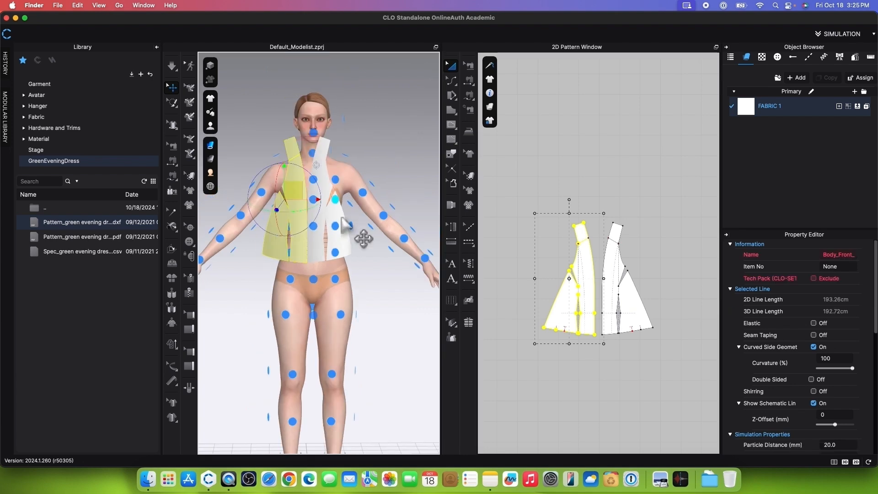
# Step: Hide the arrangement points and shift the two bodice pieces sideways so they sit centered in front of the chest
pyautogui.hotkey('shift', 'f')
pyautogui.scroll(-1, 356, 256)
pyautogui.scroll(4, 362, 254)
pyautogui.click(388, 247)
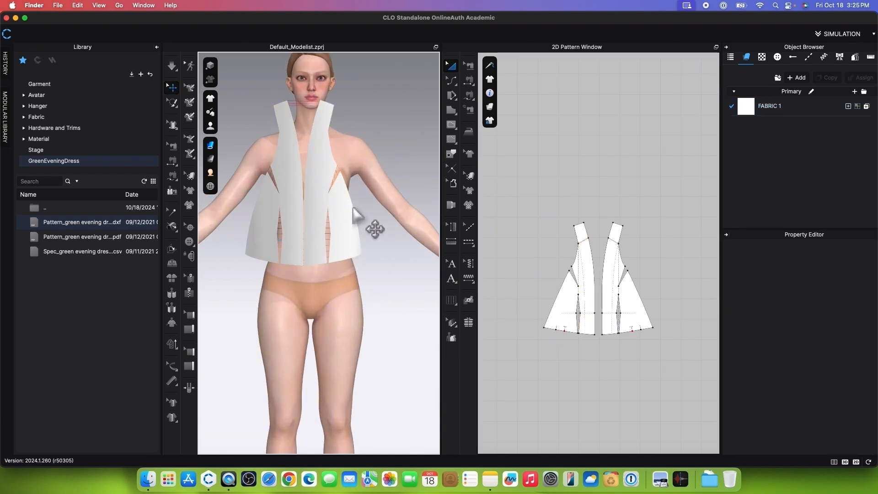
pyautogui.click(353, 207)
pyautogui.click(293, 205)
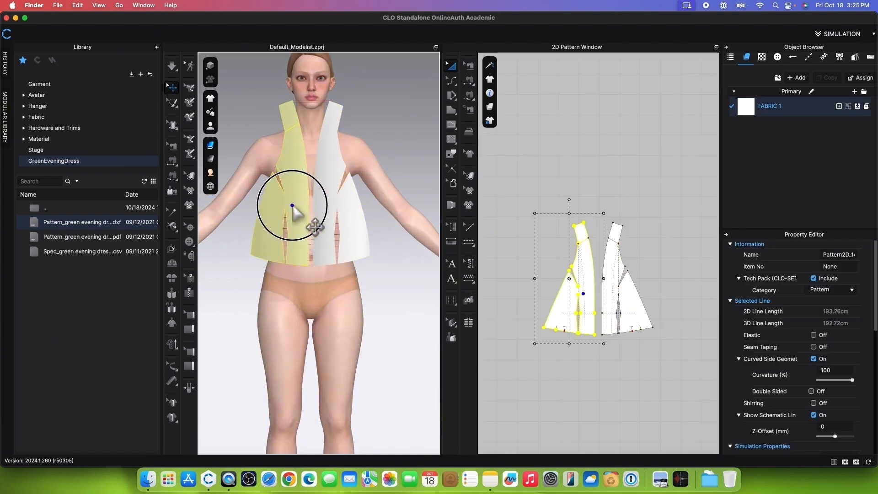
pyautogui.click(321, 197)
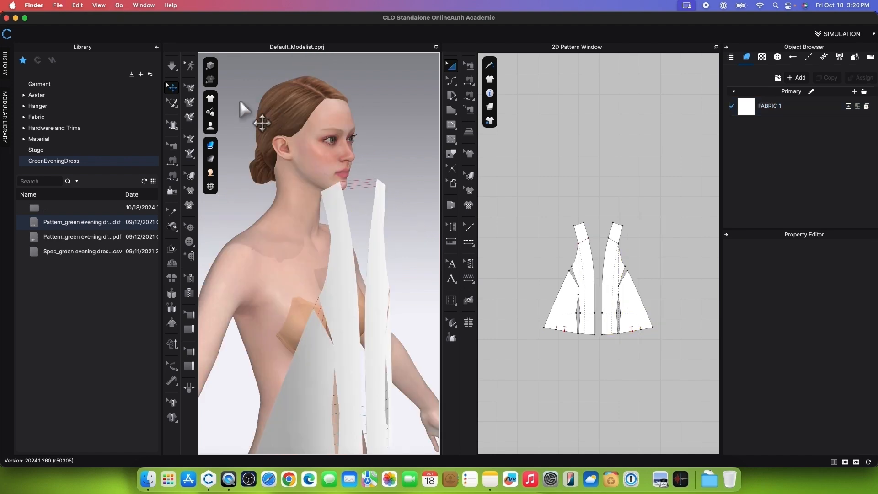
# Step: Show the internal lines in 3D and fold both straps back toward the neck along their internal lines
pyautogui.click(210, 98)
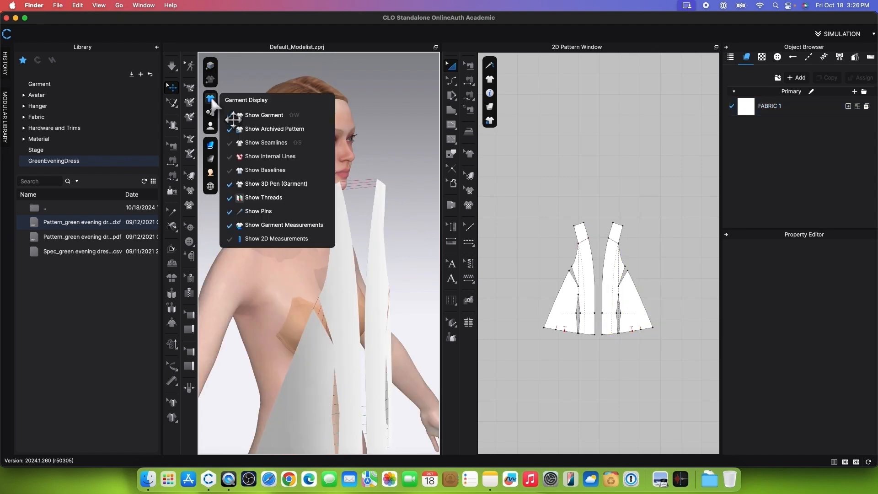
pyautogui.click(257, 156)
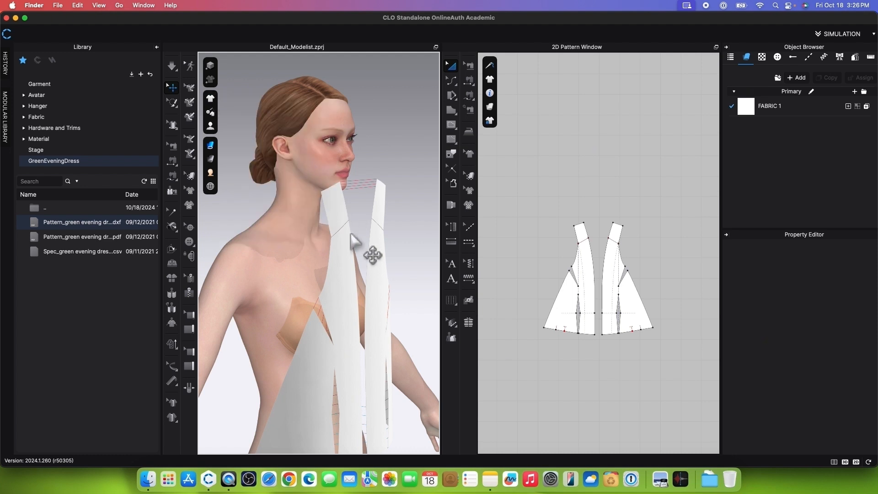
pyautogui.scroll(4, 350, 232)
pyautogui.click(172, 250)
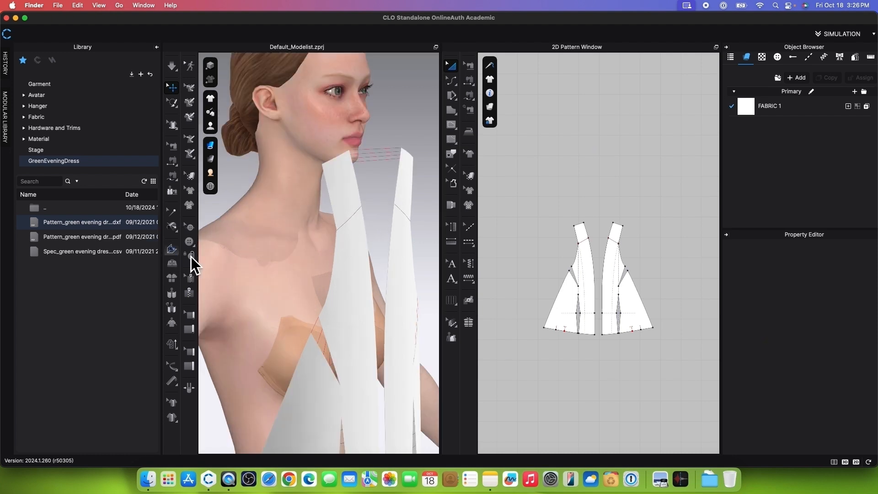
pyautogui.click(352, 226)
pyautogui.scroll(-2, 352, 227)
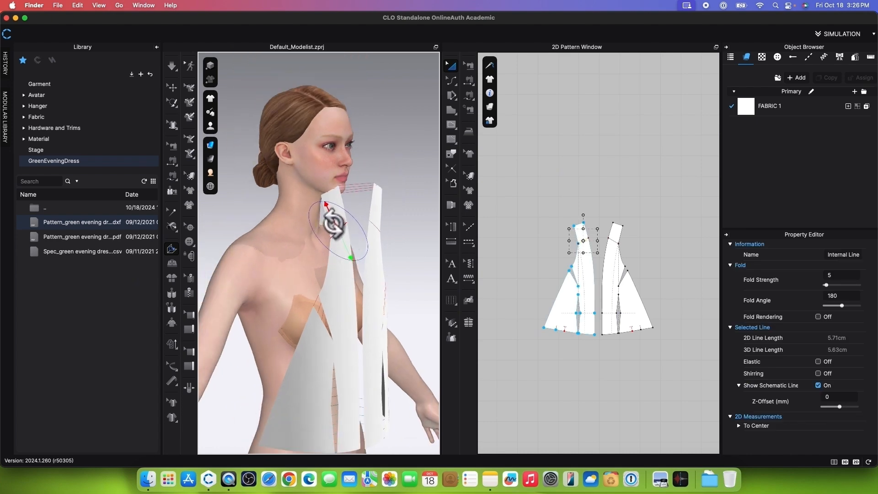
pyautogui.moveTo(328, 214); pyautogui.dragTo(298, 205)
pyautogui.moveTo(342, 207); pyautogui.dragTo(347, 208, button='right')
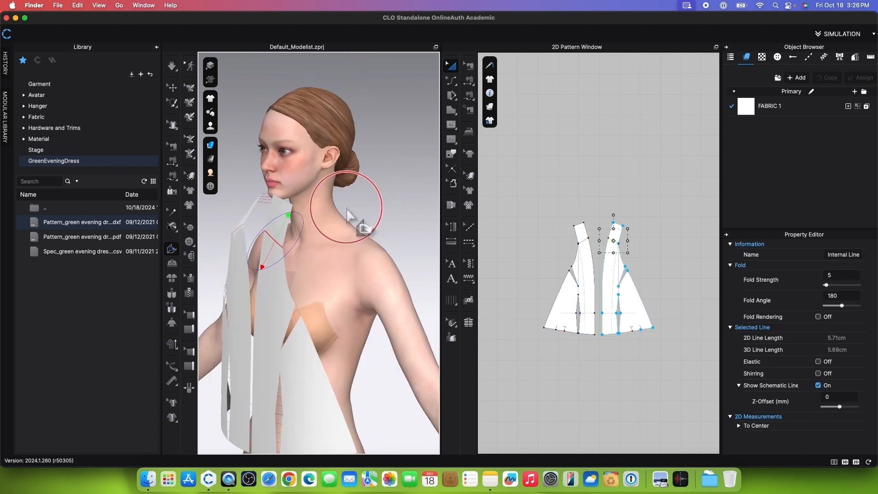
pyautogui.click(286, 224)
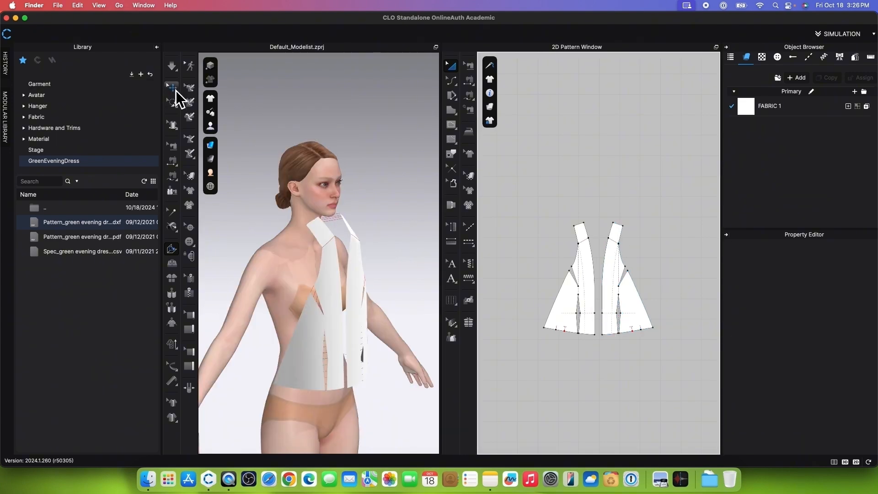
# Step: Move and rotate each bodice piece in side view so it lies closer to the avatar's torso
pyautogui.click(173, 88)
pyautogui.click(361, 344)
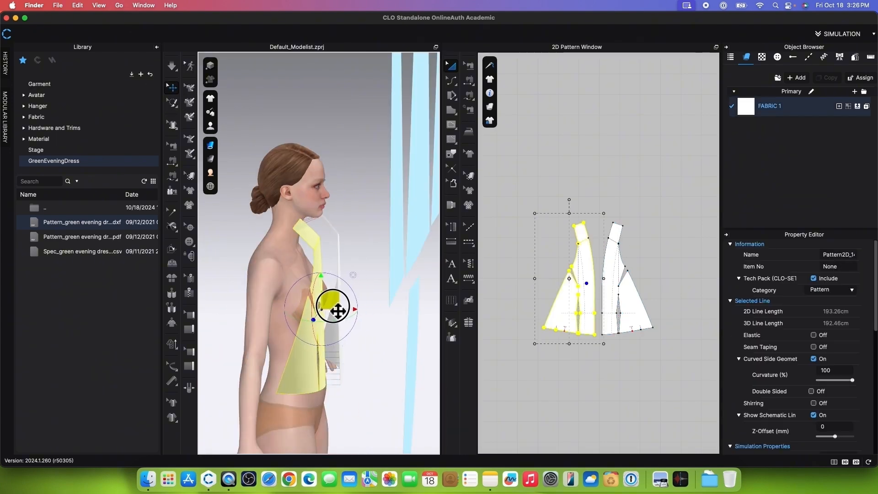
pyautogui.moveTo(332, 306)
pyautogui.mouseDown()
pyautogui.moveTo(348, 289)
pyautogui.moveTo(339, 300)
pyautogui.mouseUp()
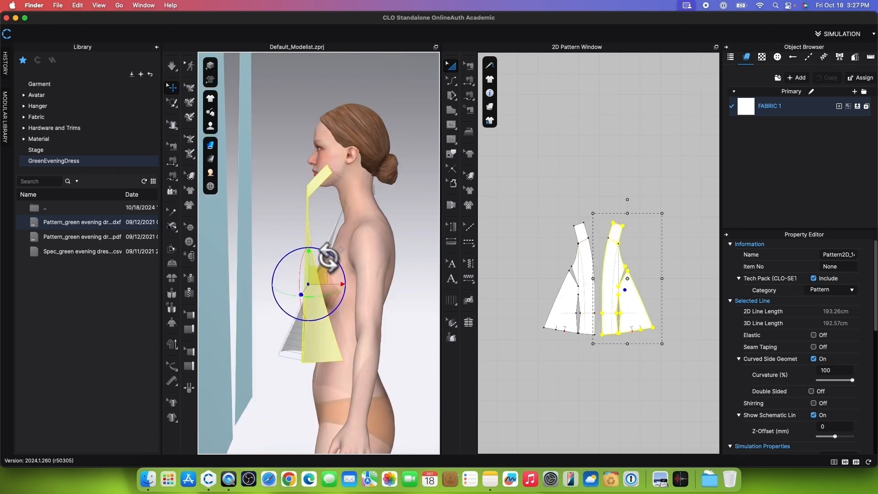
pyautogui.moveTo(329, 254); pyautogui.dragTo(345, 310)
# Step: Strengthen both bodice pieces and simulate them on the avatar
pyautogui.click(678, 375)
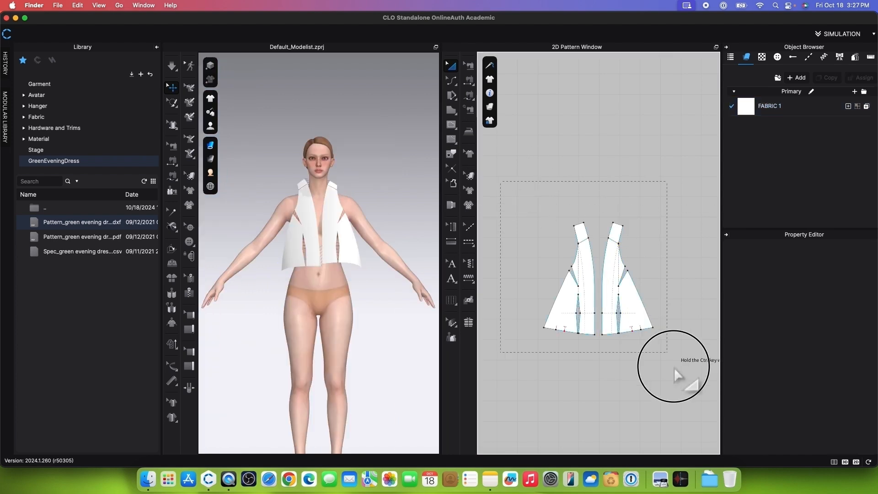
pyautogui.moveTo(674, 367); pyautogui.dragTo(681, 376)
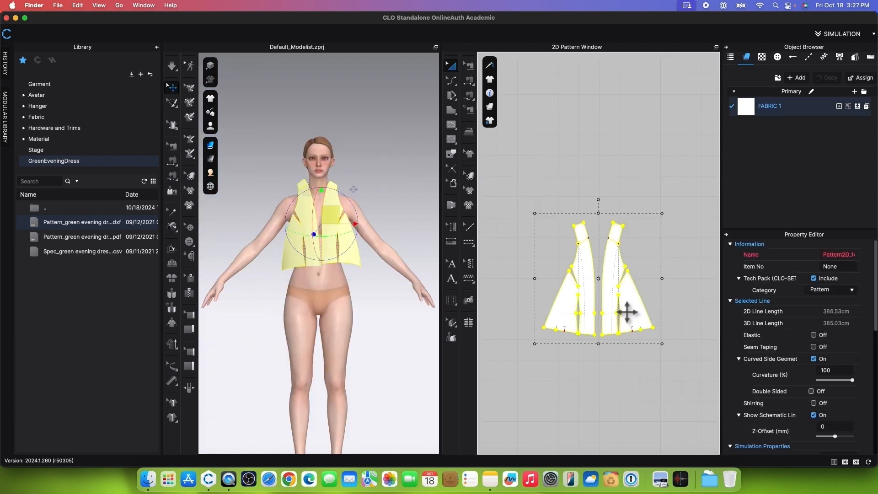
pyautogui.rightClick(627, 313)
pyautogui.click(659, 305)
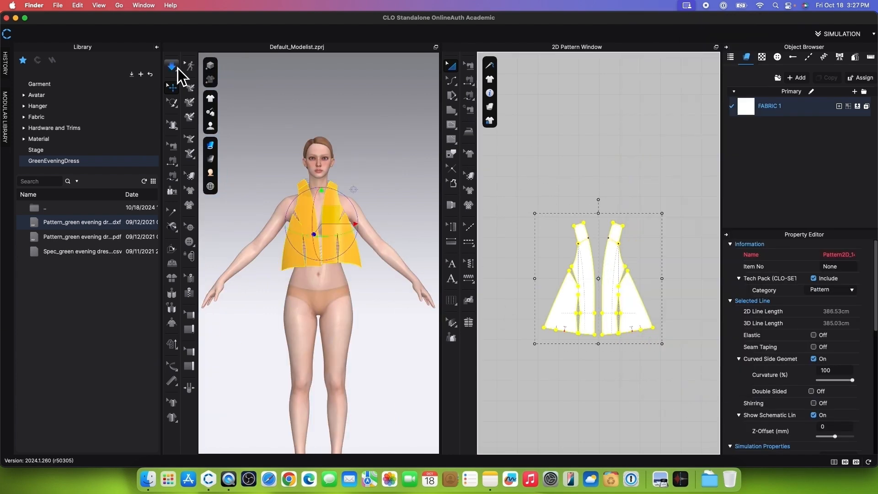
pyautogui.click(173, 68)
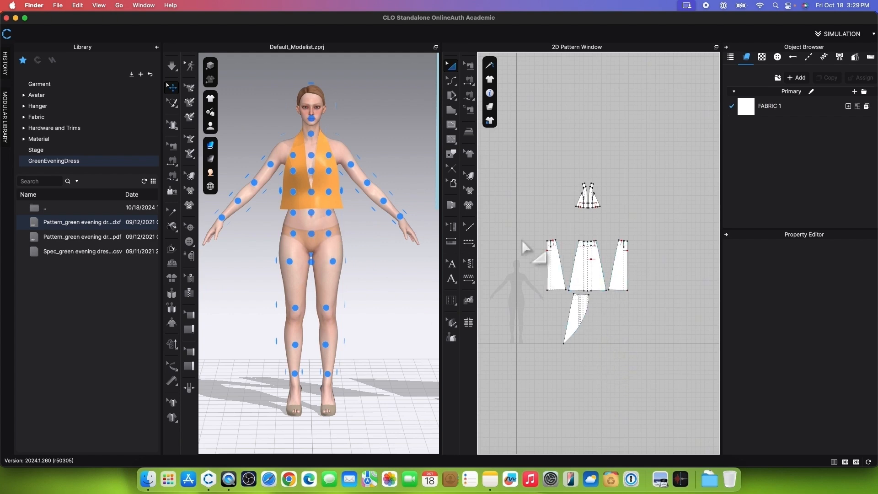
# Step: Unfreeze the three skirt panels and the curved skirt piece together
pyautogui.moveTo(507, 224); pyautogui.dragTo(692, 377)
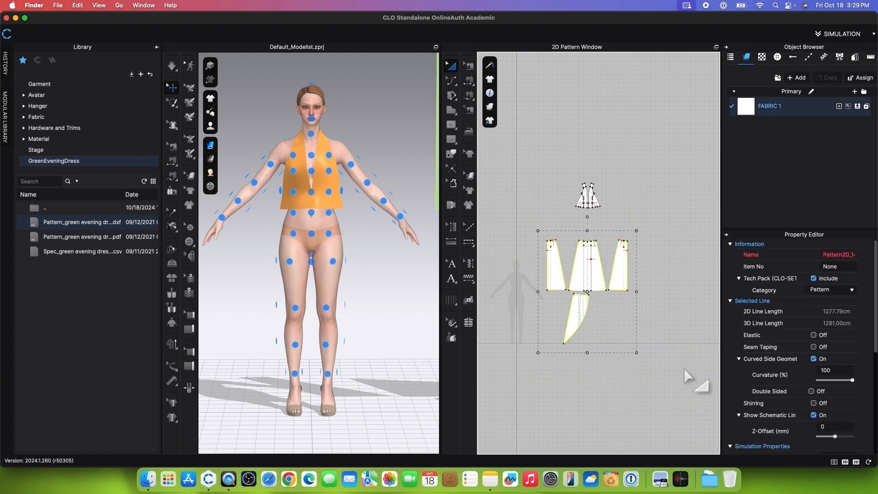
pyautogui.rightClick(609, 288)
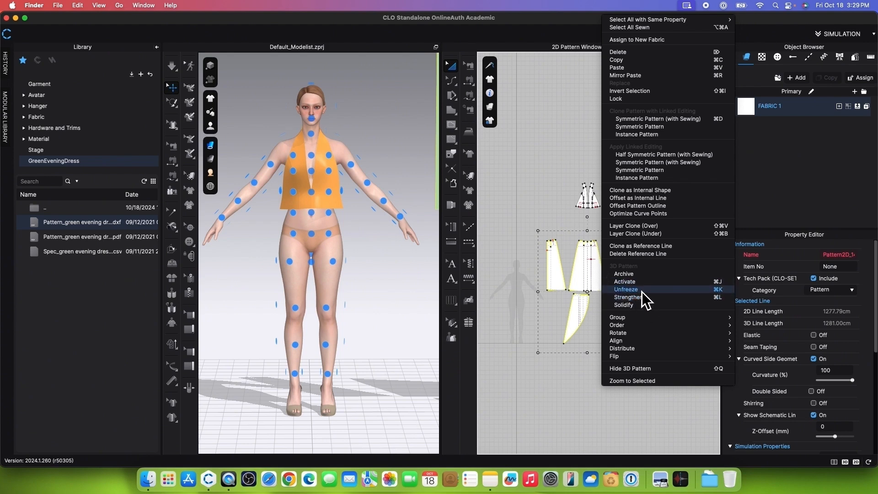
pyautogui.click(641, 292)
# Step: Arrange the center skirt panel on the front hip point, lower it to start at the waist, and hide the arrangement points
pyautogui.click(551, 350)
pyautogui.scroll(3, 604, 287)
pyautogui.click(605, 291)
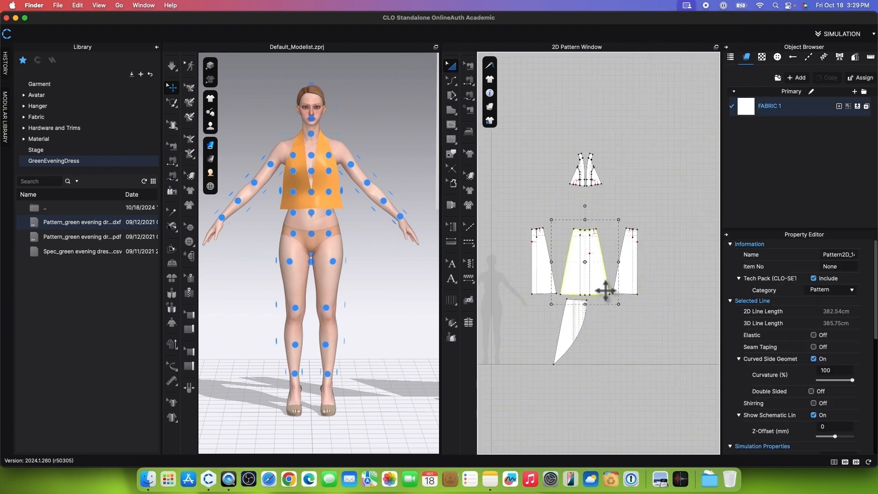
pyautogui.click(313, 234)
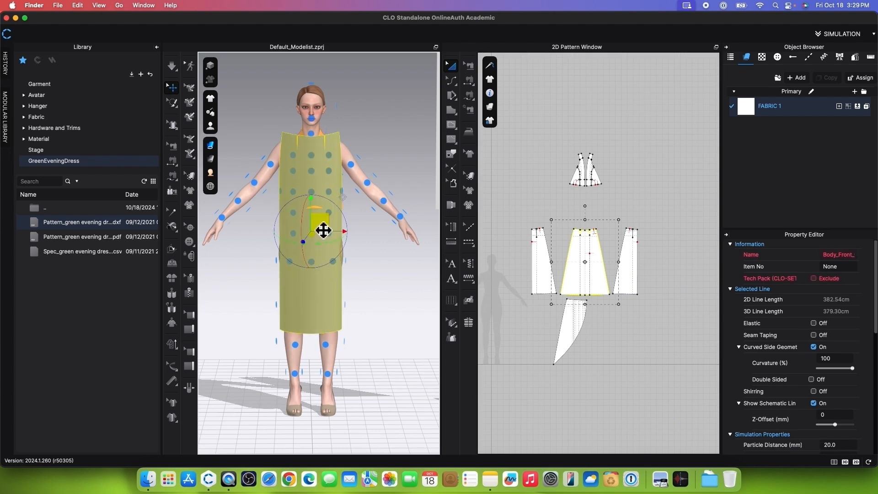
pyautogui.moveTo(323, 230); pyautogui.dragTo(323, 307)
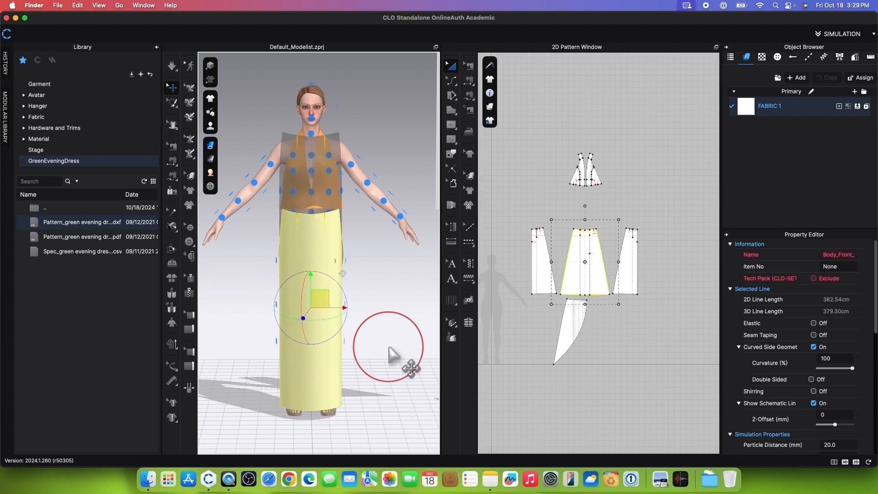
pyautogui.moveTo(389, 347); pyautogui.dragTo(333, 372, button='right')
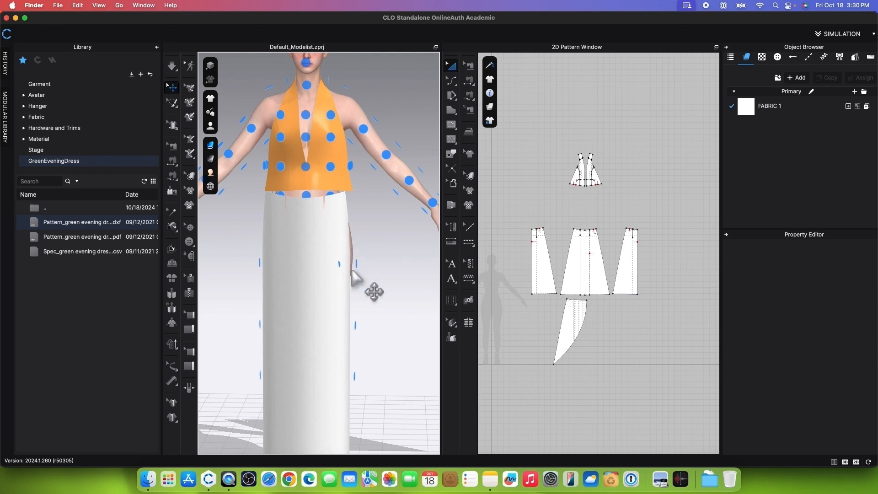
pyautogui.hotkey('shift', 'f')
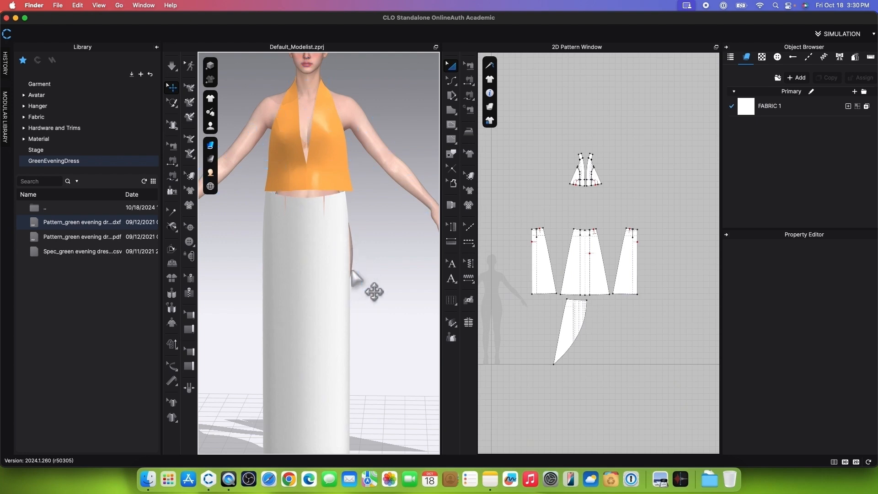
# Step: Sew both waist darts of the front skirt panel closed with Segment Sewing
pyautogui.scroll(3, 357, 277)
pyautogui.scroll(7, 597, 253)
pyautogui.scroll(6, 575, 163)
pyautogui.scroll(-2, 576, 163)
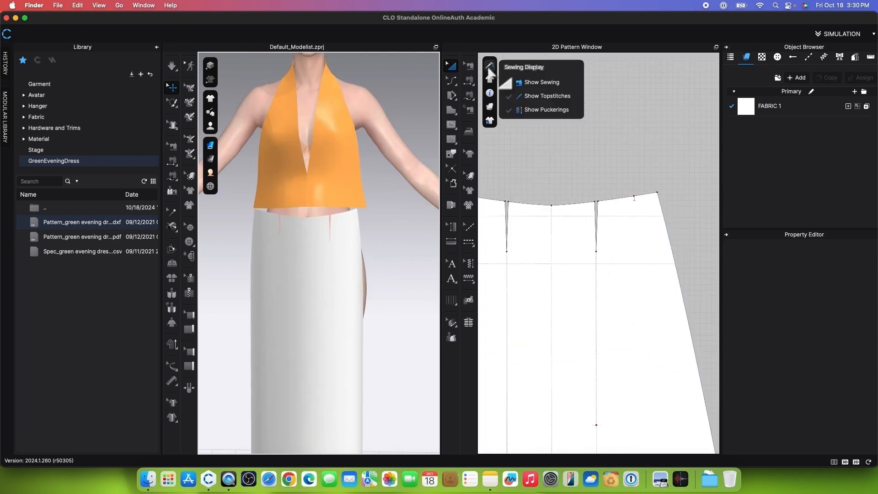
pyautogui.click(474, 81)
pyautogui.click(529, 82)
pyautogui.click(591, 225)
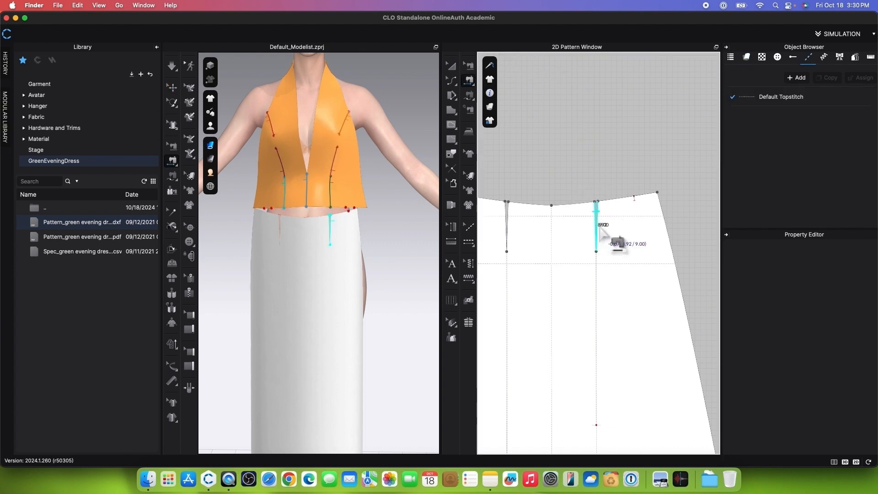
pyautogui.click(599, 228)
pyautogui.click(503, 225)
pyautogui.click(511, 227)
# Step: Sew the right-hand bodice piece's lower edge, segment by segment, to the matching half of the front skirt panel's waistline
pyautogui.click(596, 107)
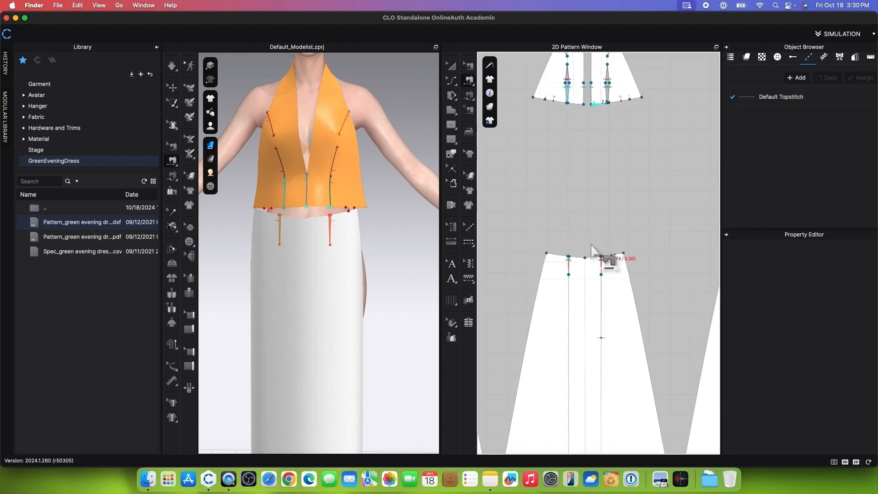
pyautogui.click(593, 257)
pyautogui.scroll(4, 609, 116)
pyautogui.scroll(-2, 613, 93)
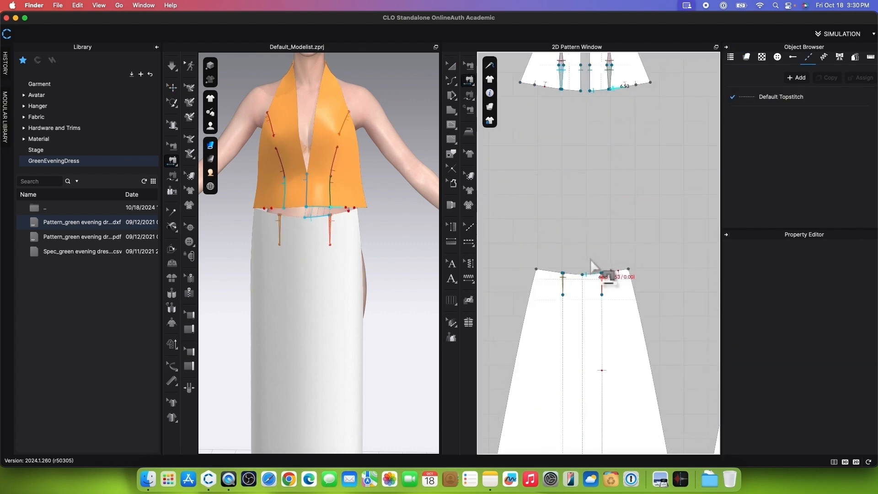
pyautogui.click(605, 274)
pyautogui.scroll(5, 635, 85)
pyautogui.click(612, 100)
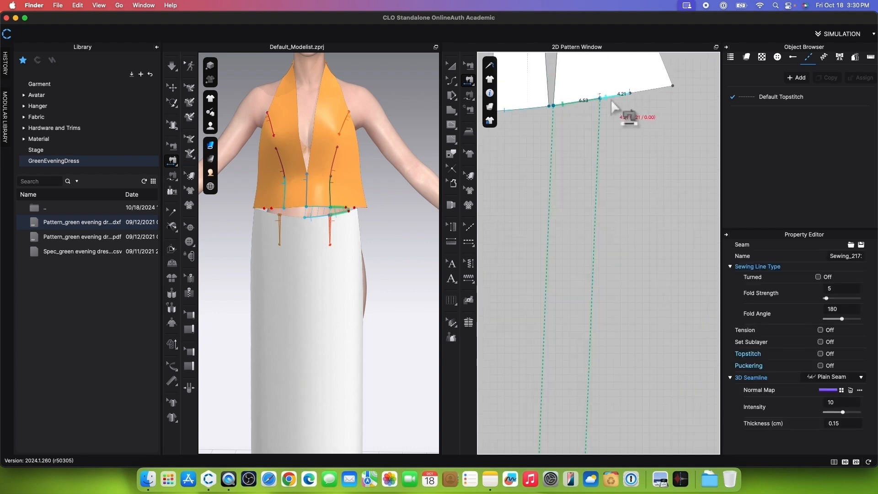
pyautogui.scroll(-5, 613, 100)
pyautogui.click(600, 285)
# Step: Sew the left-hand bodice piece's lower edge segments to the front skirt panel's waistline on both sides of its left dart
pyautogui.scroll(5, 548, 76)
pyautogui.click(575, 148)
pyautogui.scroll(-4, 575, 148)
pyautogui.click(580, 360)
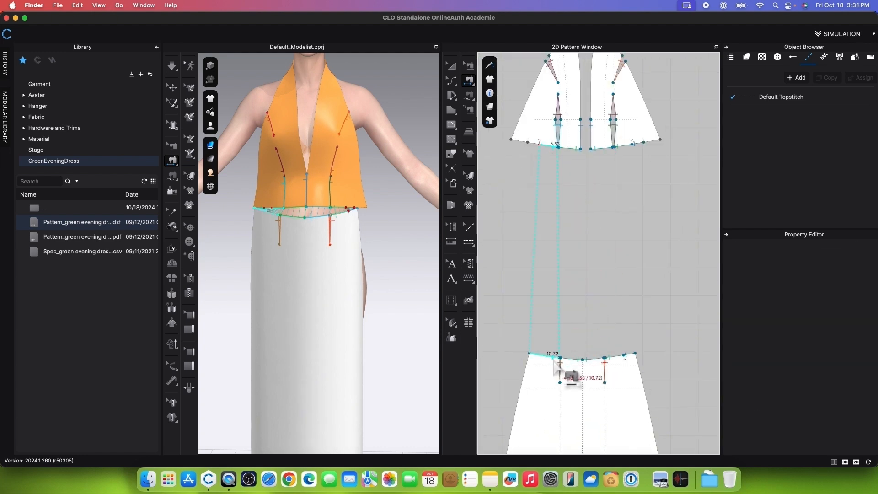
pyautogui.click(554, 358)
# Step: Add a notch on the front skirt panel's left waistline segment, splitting it with Line 1 at 4.21 cm
pyautogui.click(452, 171)
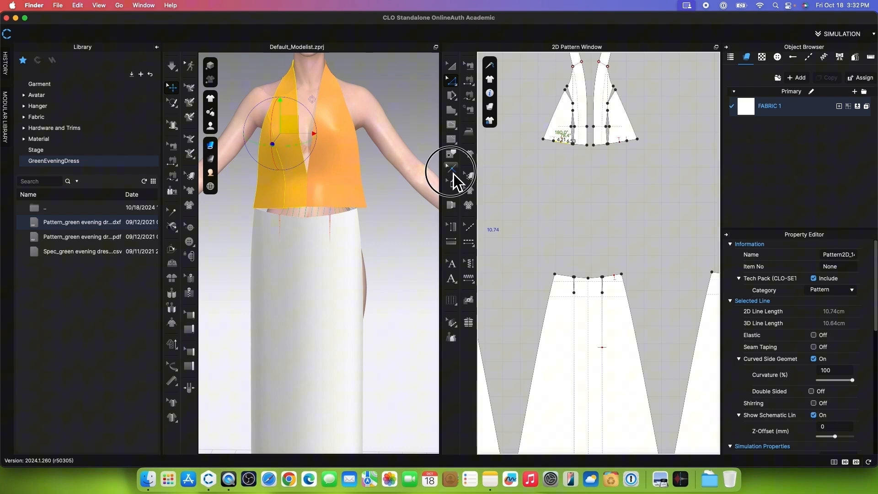
pyautogui.scroll(4, 567, 293)
pyautogui.scroll(8, 553, 243)
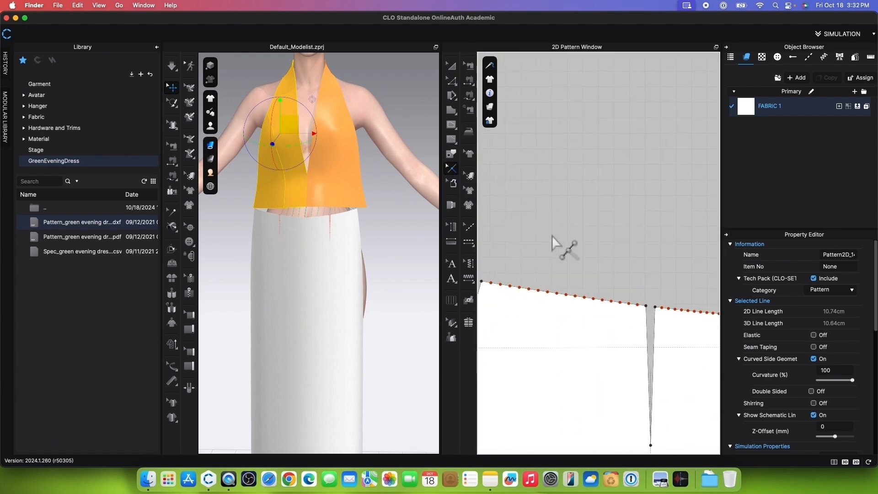
pyautogui.scroll(-2, 577, 293)
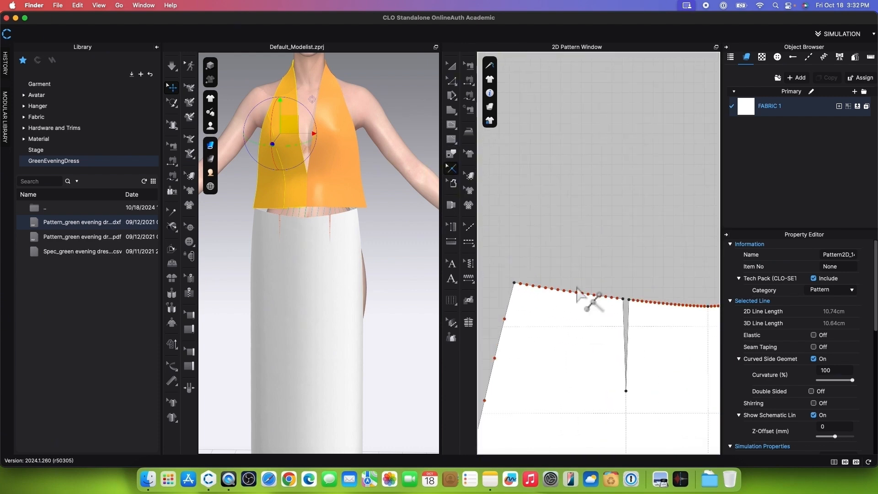
pyautogui.scroll(3, 554, 289)
pyautogui.rightClick(548, 292)
pyautogui.write('4.')
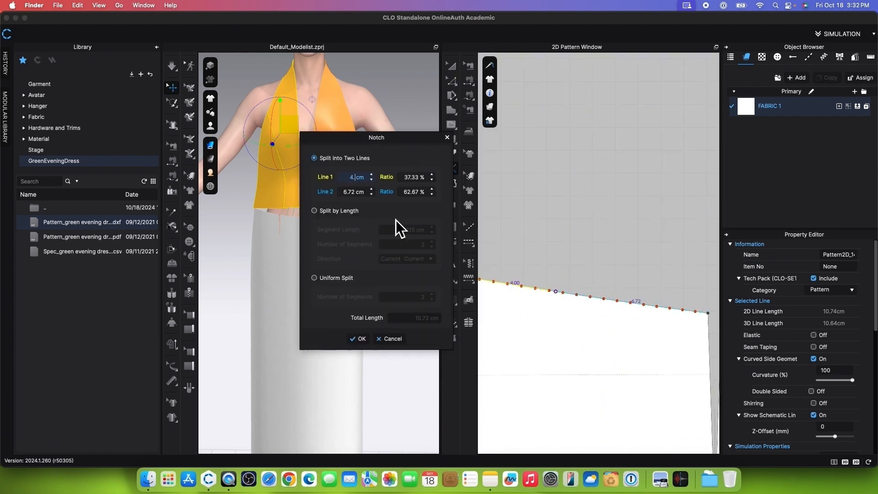
pyautogui.write('21')
pyautogui.click(368, 342)
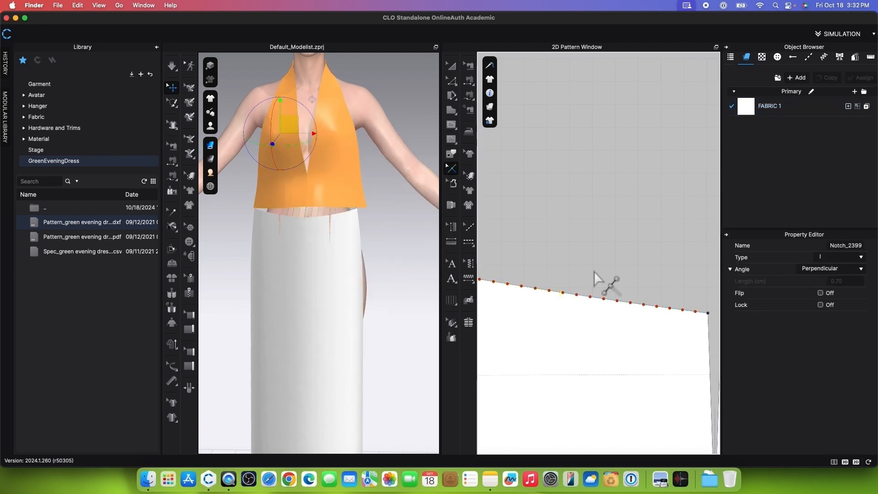
pyautogui.scroll(-3, 594, 271)
# Step: Sew the left-hand bodice piece's outer lower-edge segment to the skirt's 4.21 cm waistline segment with Segment Sewing, and simulate
pyautogui.click(452, 81)
pyautogui.scroll(-3, 552, 261)
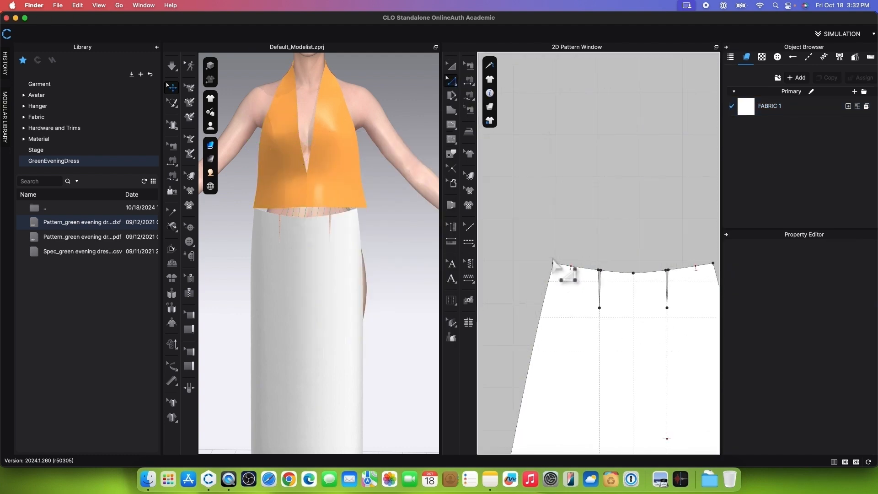
pyautogui.scroll(-3, 570, 281)
pyautogui.click(469, 81)
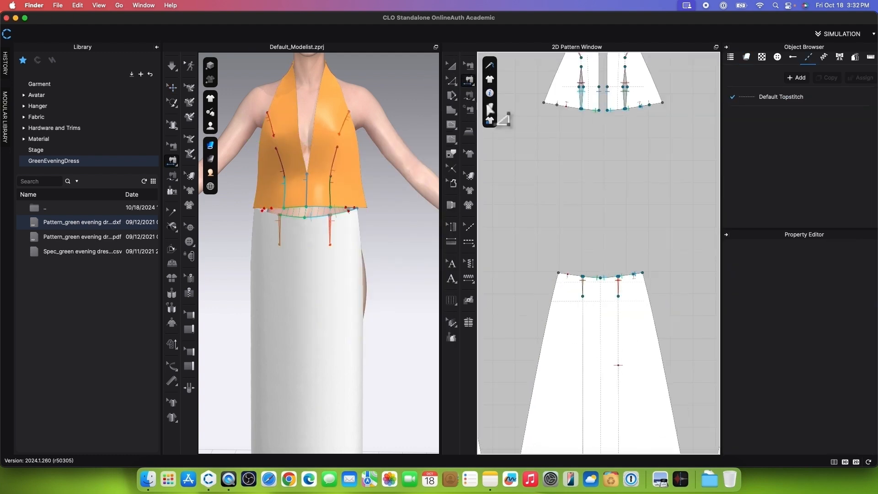
pyautogui.click(579, 141)
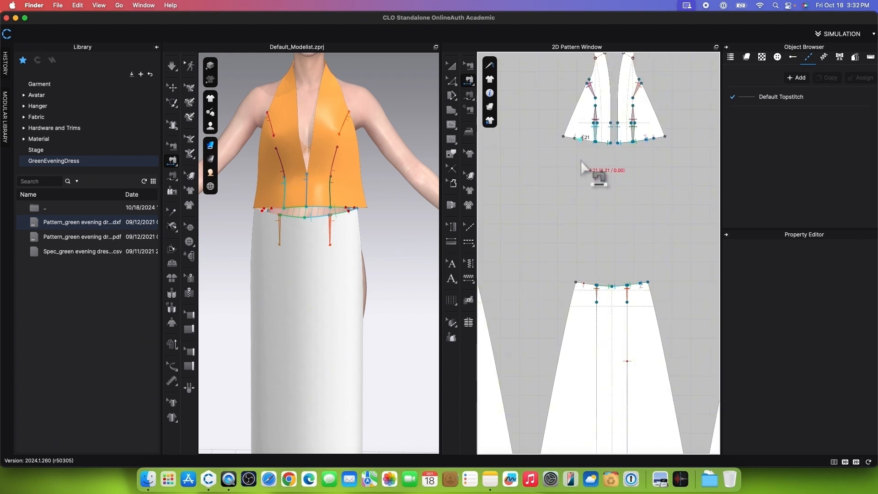
pyautogui.click(577, 283)
pyautogui.click(172, 66)
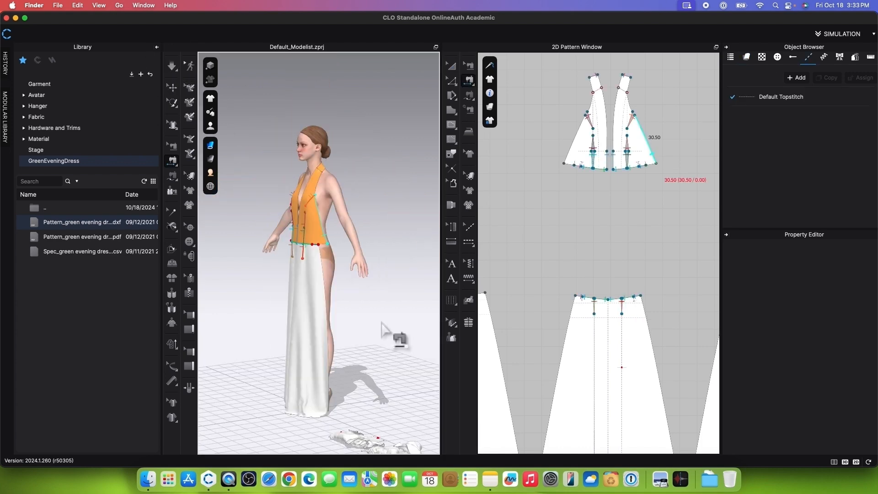
# Step: Show the arrangement points on the avatar's back, arrange the right-hand back skirt panel on the back hip, and lower it to the waist
pyautogui.moveTo(389, 325); pyautogui.dragTo(258, 316, button='right')
pyautogui.scroll(3, 284, 318)
pyautogui.moveTo(210, 119)
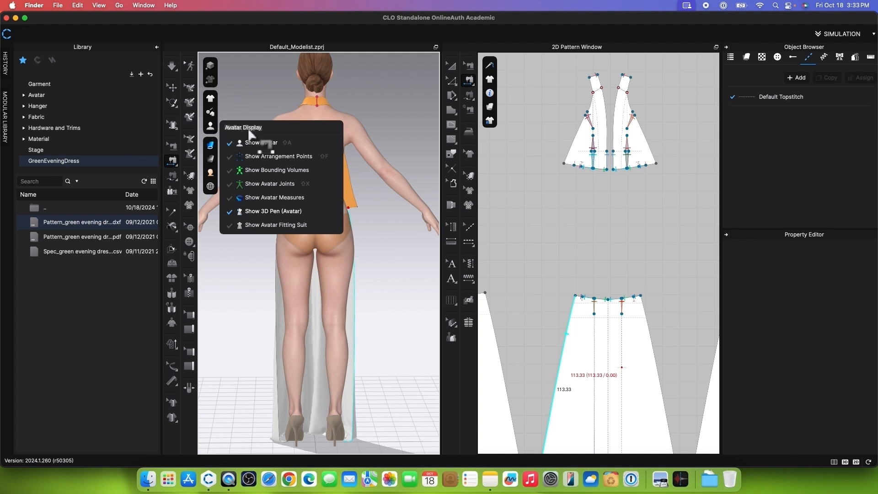
pyautogui.click(259, 156)
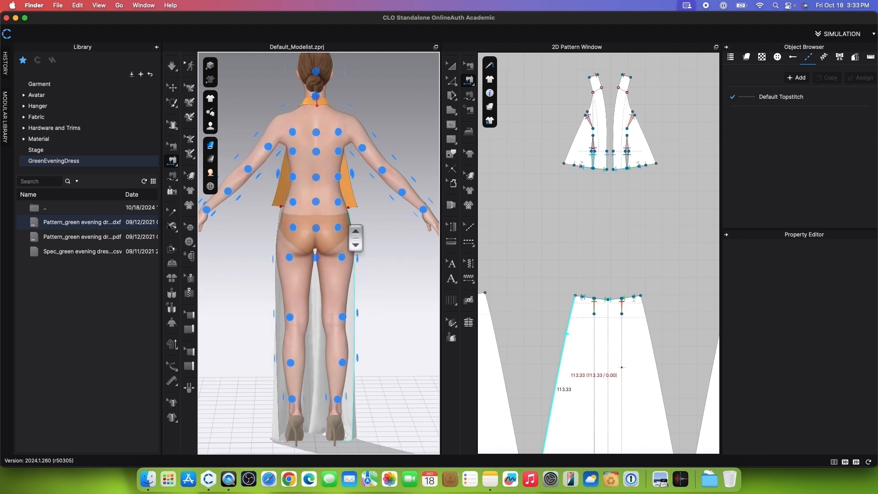
pyautogui.click(452, 66)
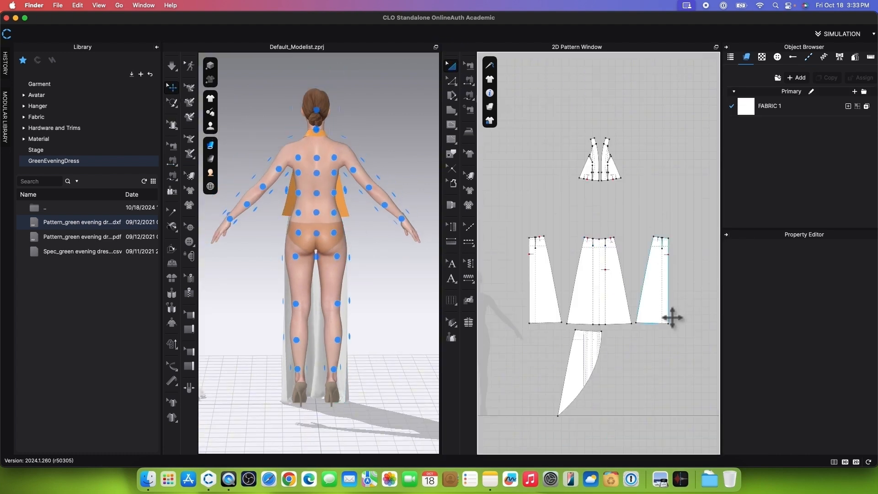
pyautogui.click(669, 308)
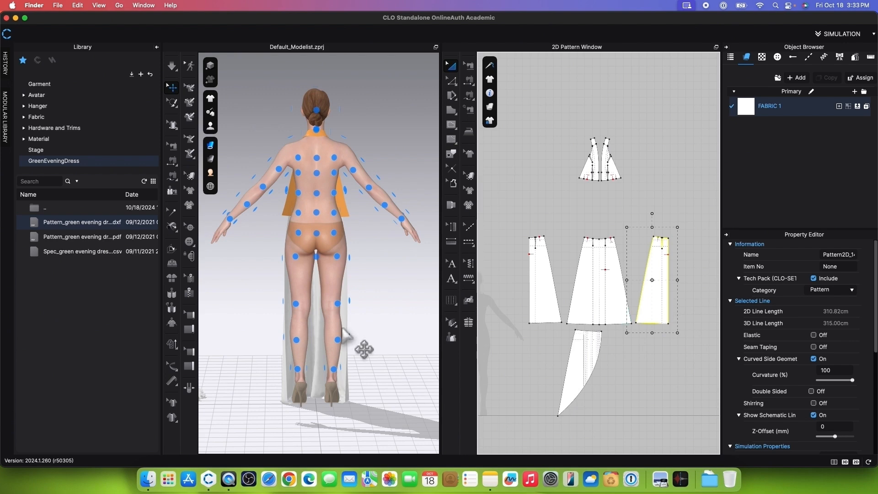
pyautogui.click(314, 249)
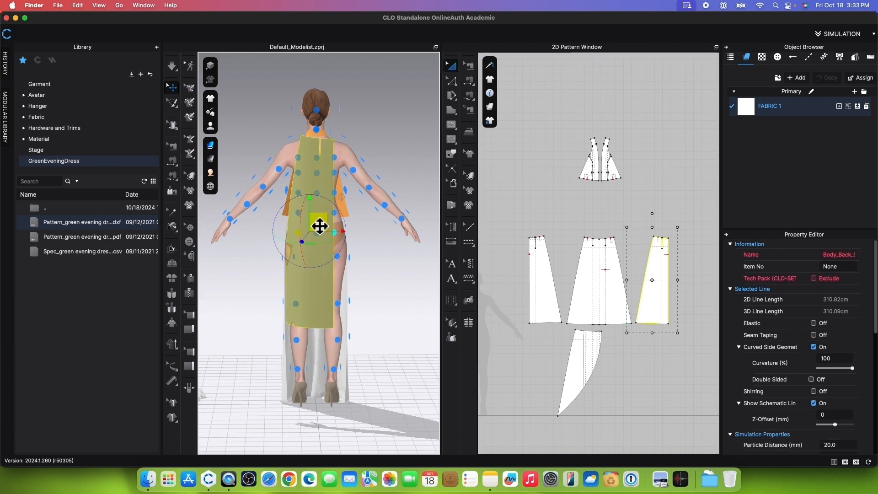
pyautogui.moveTo(325, 231); pyautogui.dragTo(309, 310)
# Step: Arrange the left-hand back skirt panel on the other side of the back hip and lower it to the waist
pyautogui.click(544, 298)
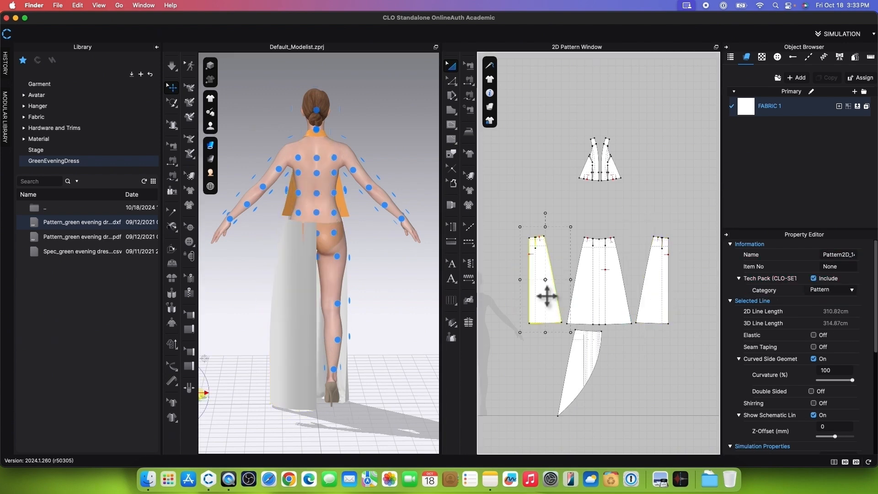
pyautogui.click(337, 232)
pyautogui.moveTo(340, 223); pyautogui.dragTo(359, 302)
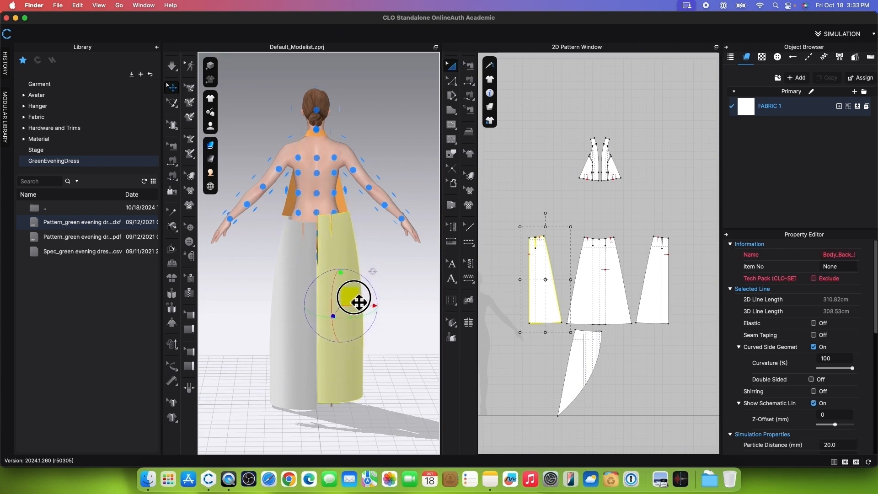
# Step: Sew the two back skirt panels together along the center-back edges below the notch
pyautogui.scroll(4, 543, 304)
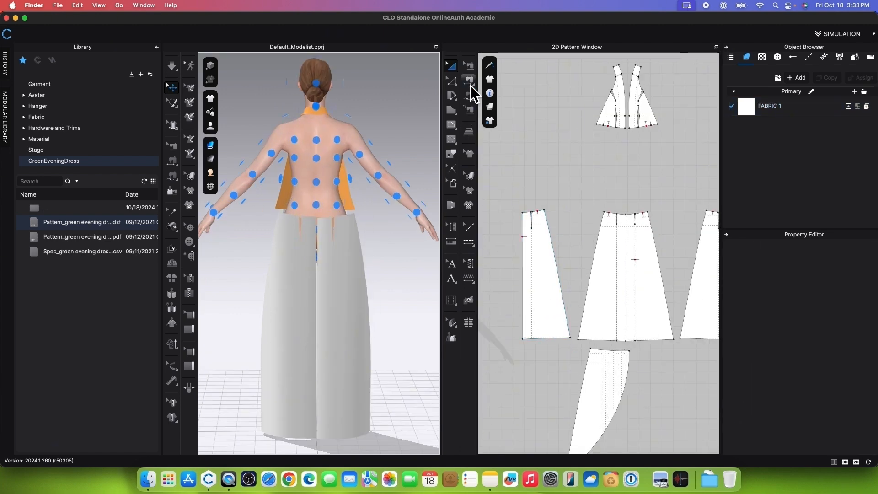
pyautogui.click(470, 85)
pyautogui.scroll(3, 516, 257)
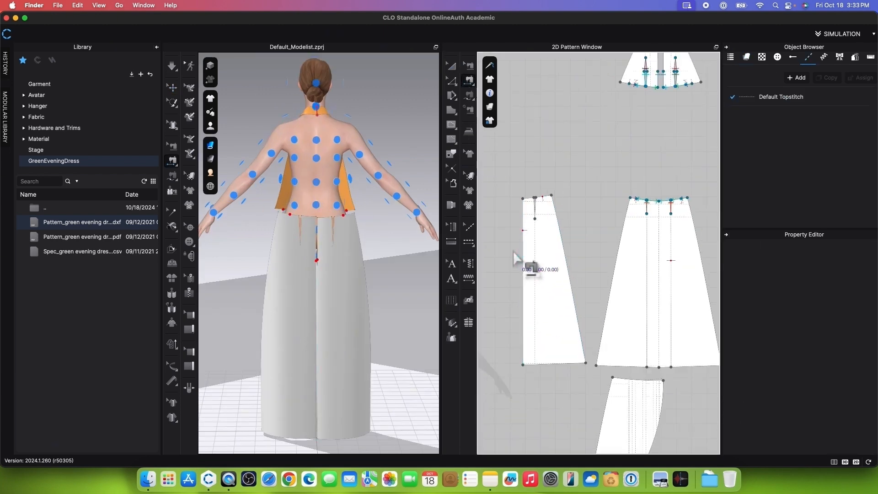
pyautogui.scroll(-4, 516, 256)
pyautogui.click(521, 271)
pyautogui.click(699, 267)
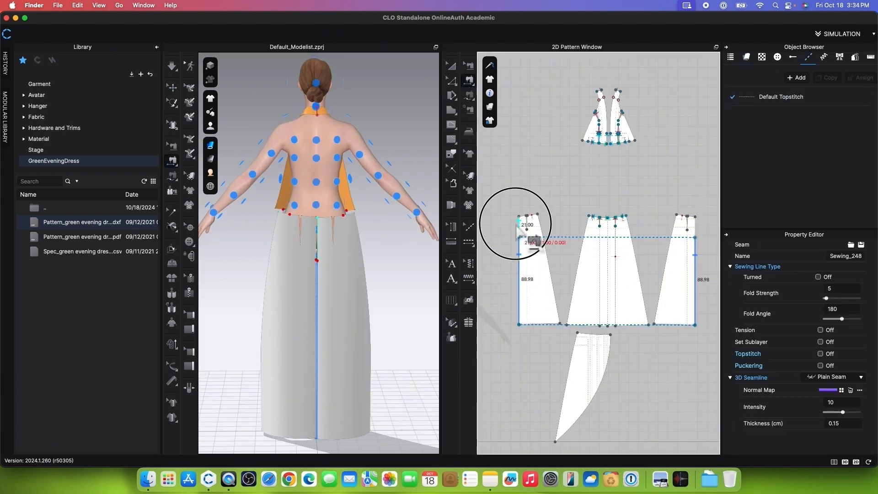
# Step: Sew the upper center-back segments of the back skirt panels together and close the waist dart on each panel
pyautogui.scroll(4, 547, 218)
pyautogui.click(545, 216)
pyautogui.scroll(-4, 550, 221)
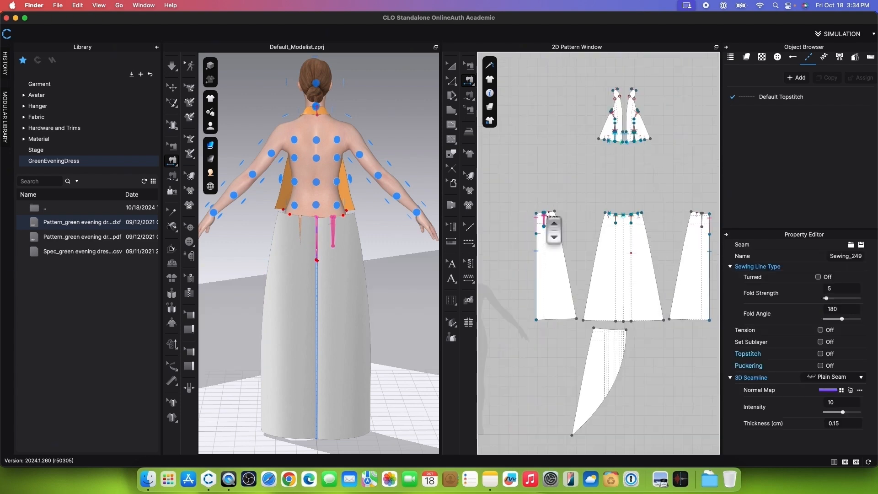
pyautogui.scroll(4, 696, 218)
pyautogui.click(697, 216)
pyautogui.click(698, 215)
pyautogui.scroll(-2, 694, 224)
pyautogui.scroll(-5, 694, 224)
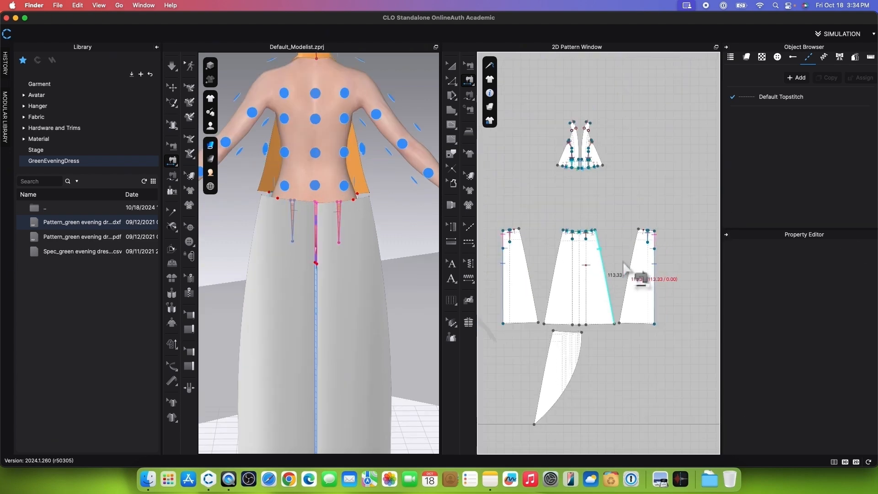
# Step: Simulate the sewn back skirt panels on the avatar and sew the bodice's lower side edges to the back skirt waistline
pyautogui.click(172, 66)
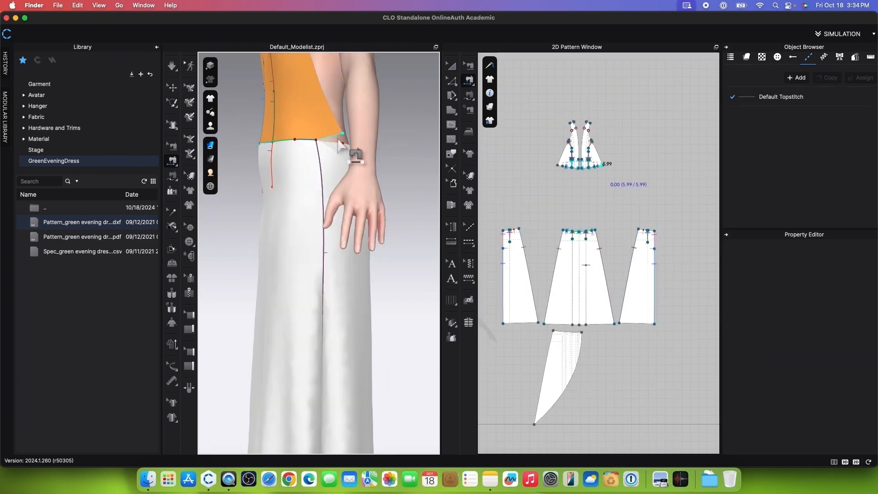
pyautogui.click(337, 135)
pyautogui.click(337, 143)
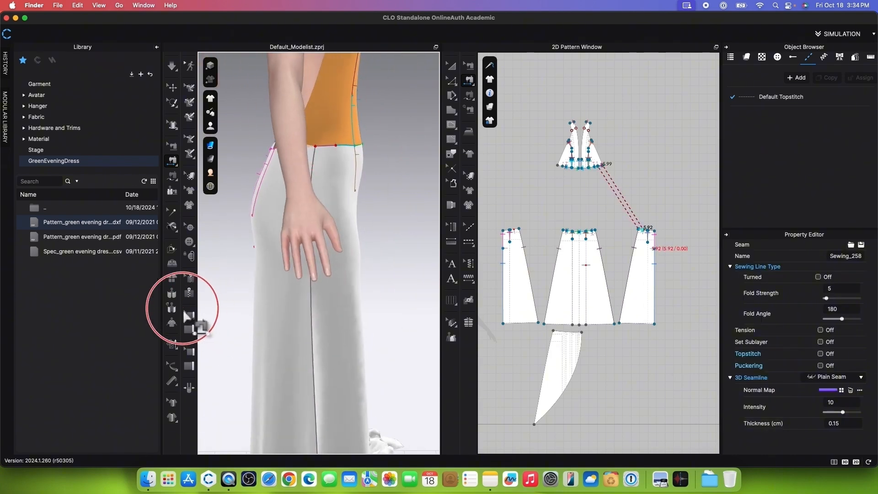
pyautogui.moveTo(176, 314); pyautogui.dragTo(337, 235, button='right')
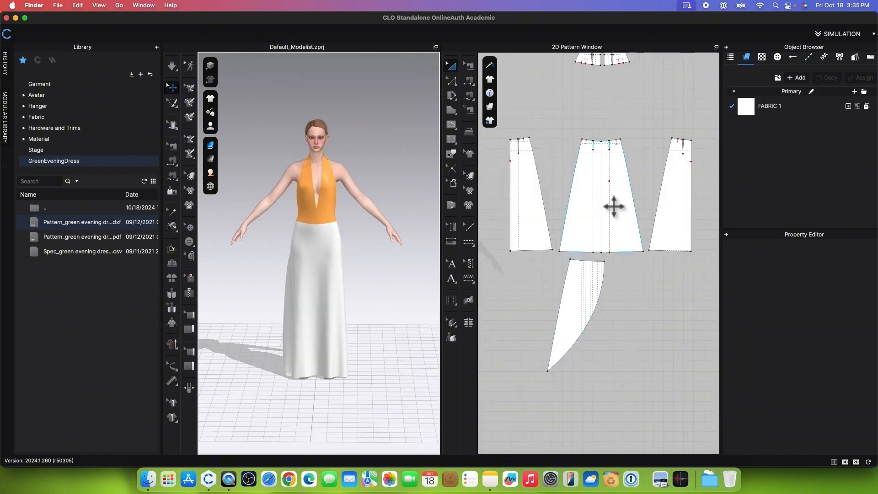
pyautogui.scroll(2, 613, 207)
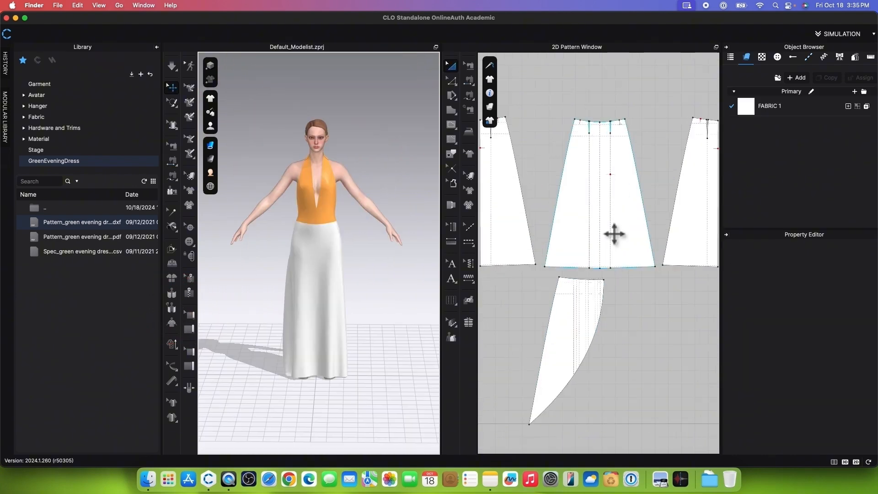
# Step: Sew the curved overlay panel's upper edge to three waistline segments of the front skirt panel, skipping the darts, with M:N Free Sewing
pyautogui.click(469, 96)
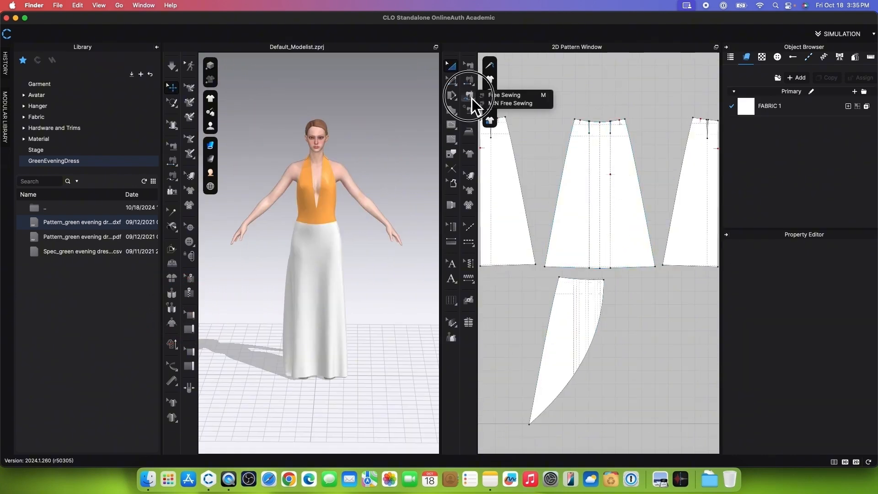
pyautogui.click(523, 97)
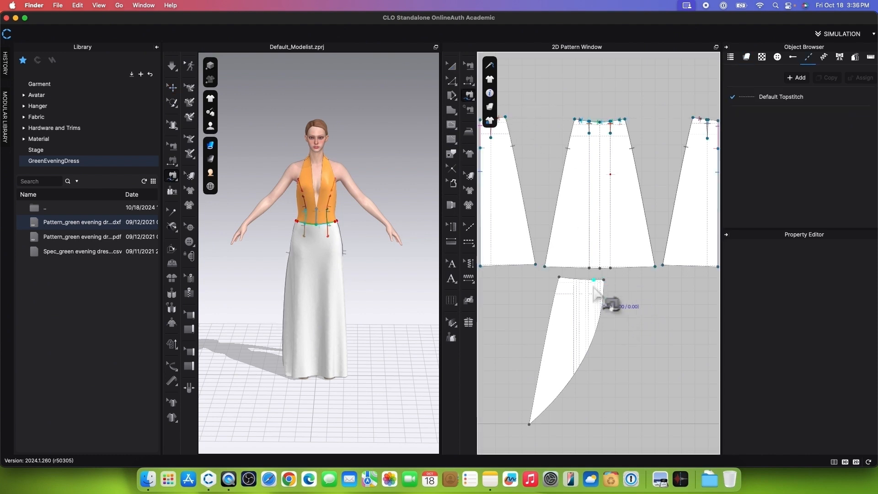
pyautogui.scroll(5, 594, 295)
pyautogui.scroll(-4, 623, 226)
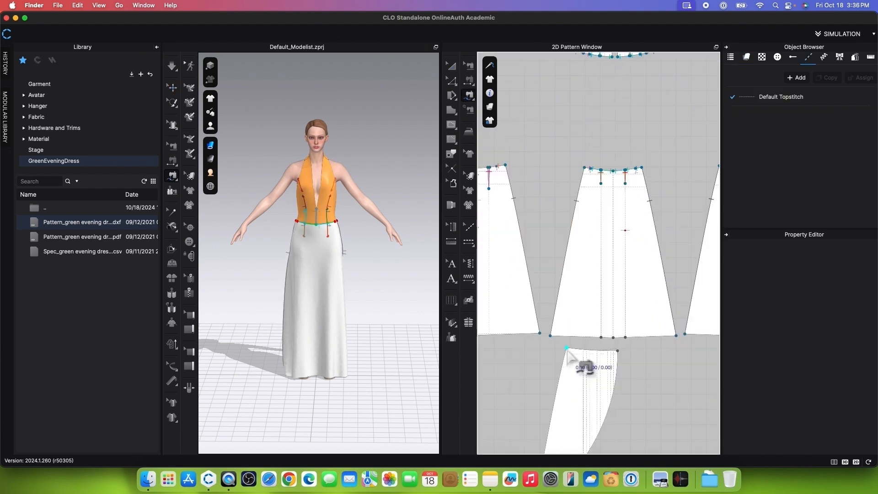
pyautogui.scroll(3, 617, 361)
pyautogui.click(575, 207)
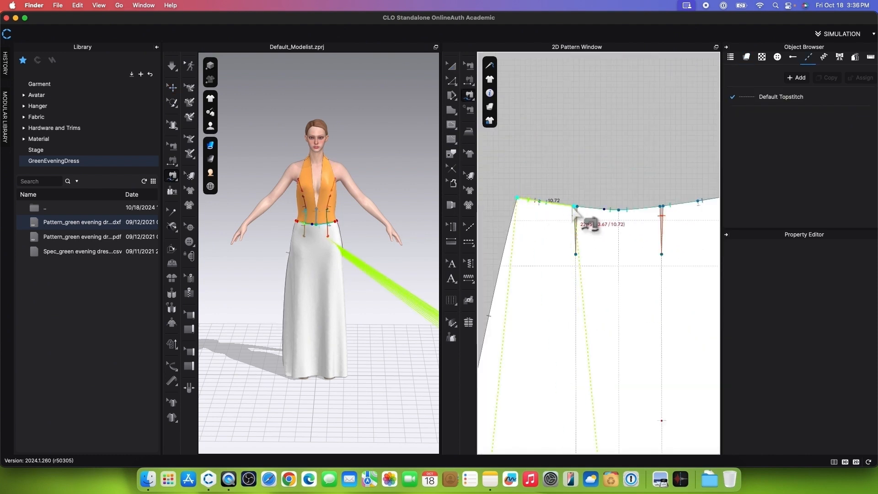
pyautogui.scroll(-2, 576, 215)
pyautogui.click(655, 207)
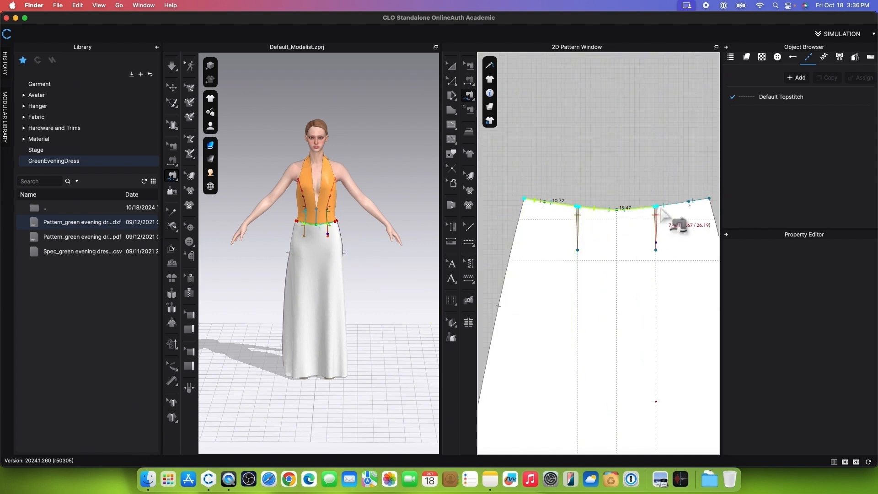
pyautogui.click(689, 201)
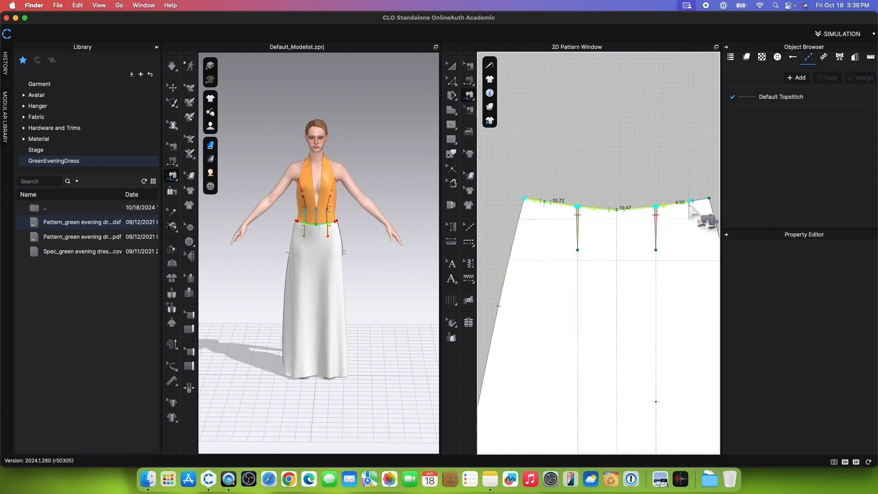
pyautogui.press('Return')
pyautogui.scroll(-8, 612, 178)
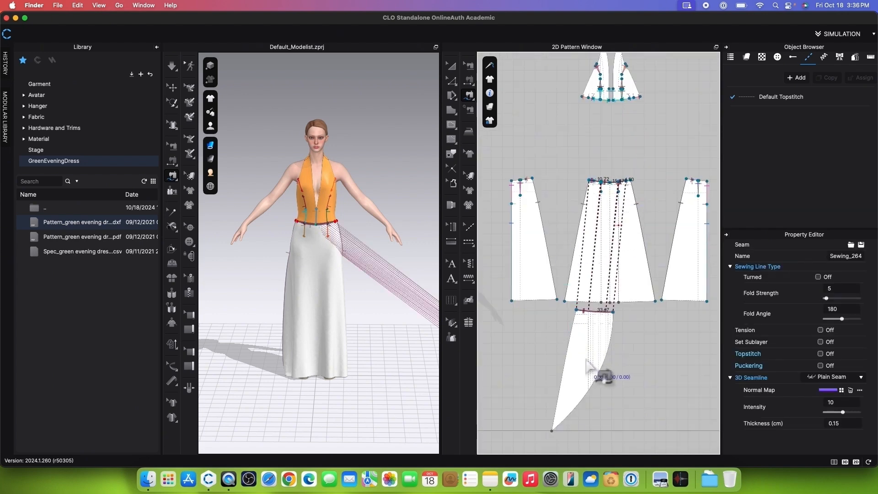
# Step: Select the curved overlay panel and reset its 3D arrangement
pyautogui.click(455, 70)
pyautogui.click(592, 344)
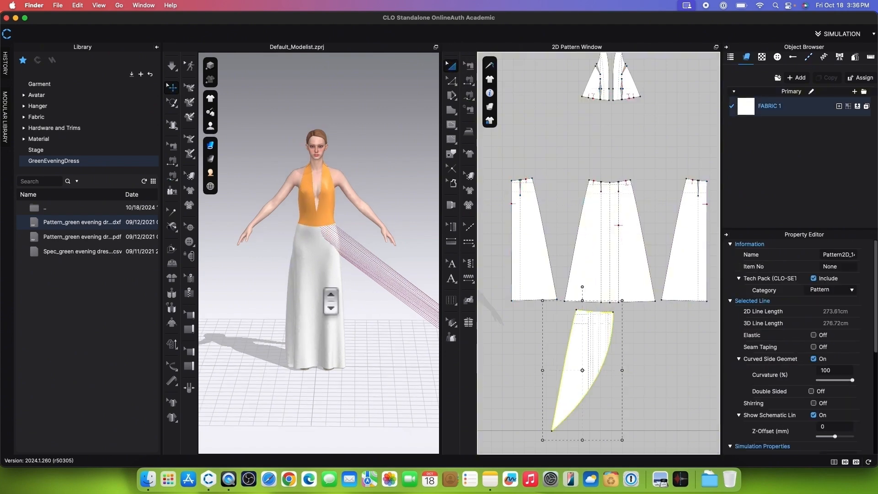
pyautogui.scroll(-5, 330, 301)
pyautogui.moveTo(418, 306); pyautogui.dragTo(336, 251)
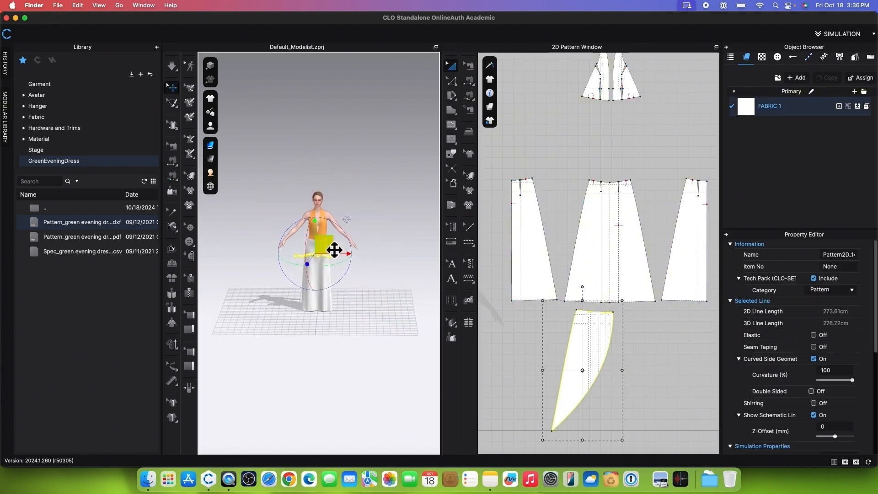
pyautogui.rightClick(334, 250)
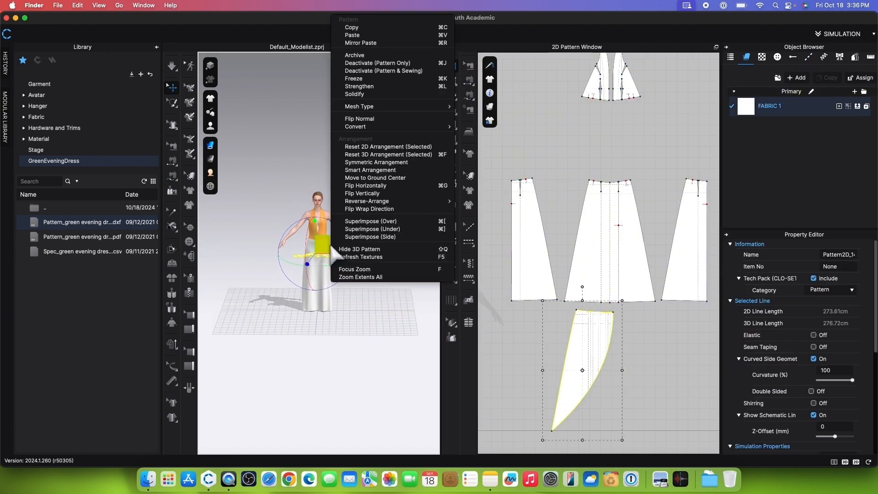
pyautogui.click(382, 150)
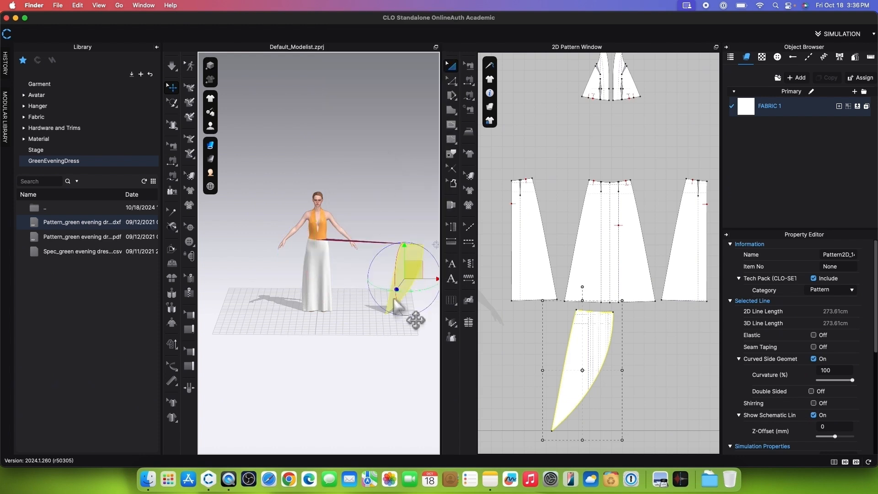
# Step: Move the curved overlay panel in front of the skirt at waist height and simulate it onto the garment
pyautogui.moveTo(415, 272); pyautogui.dragTo(320, 266)
pyautogui.scroll(10, 320, 264)
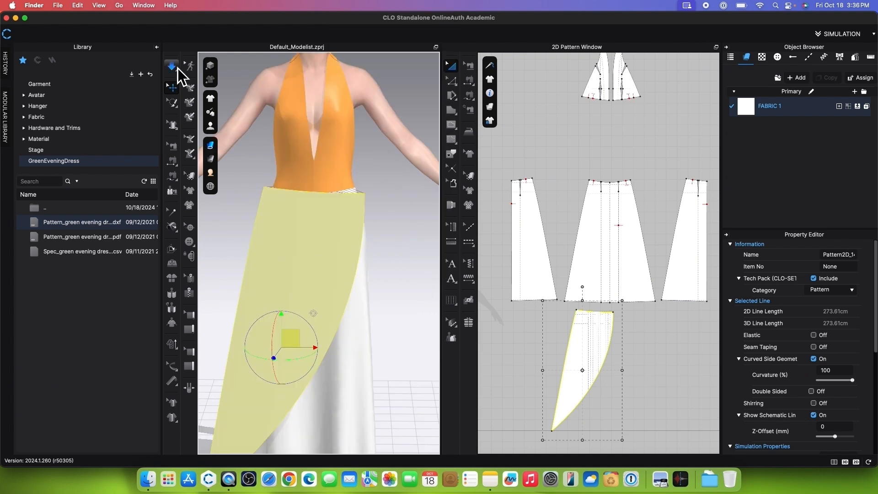
pyautogui.click(172, 66)
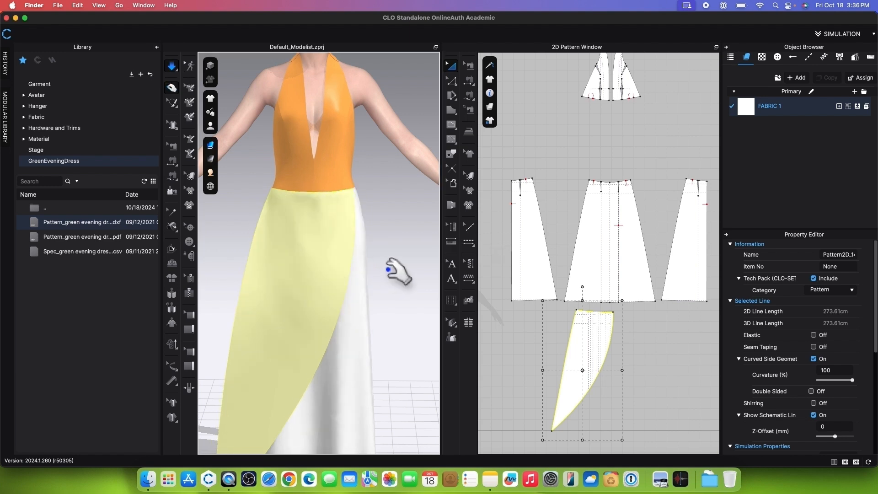
# Step: Sew the curved overlay panel's long straight side to the front skirt panel's matching side edge with Segment Sewing and simulate the garment
pyautogui.click(469, 81)
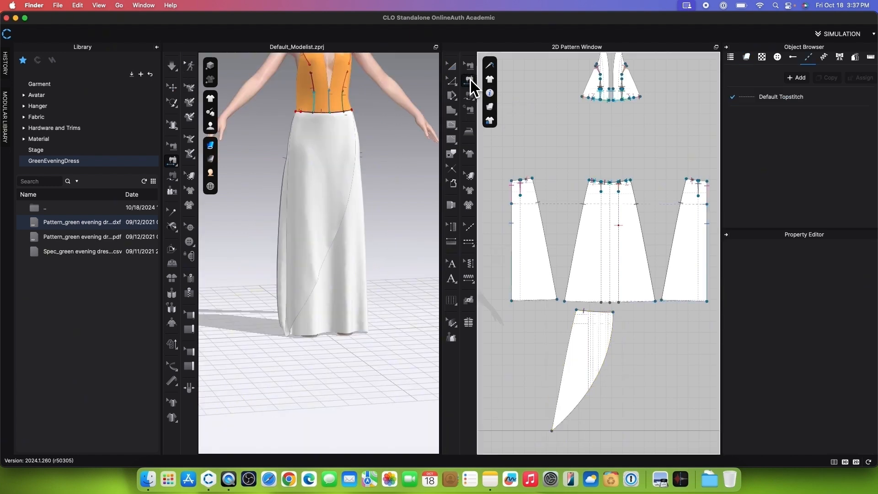
pyautogui.click(571, 353)
pyautogui.click(579, 232)
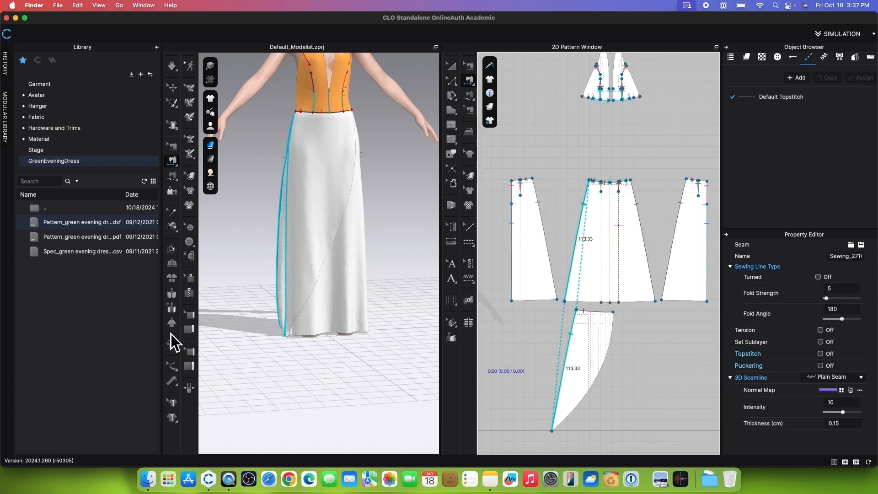
pyautogui.click(172, 67)
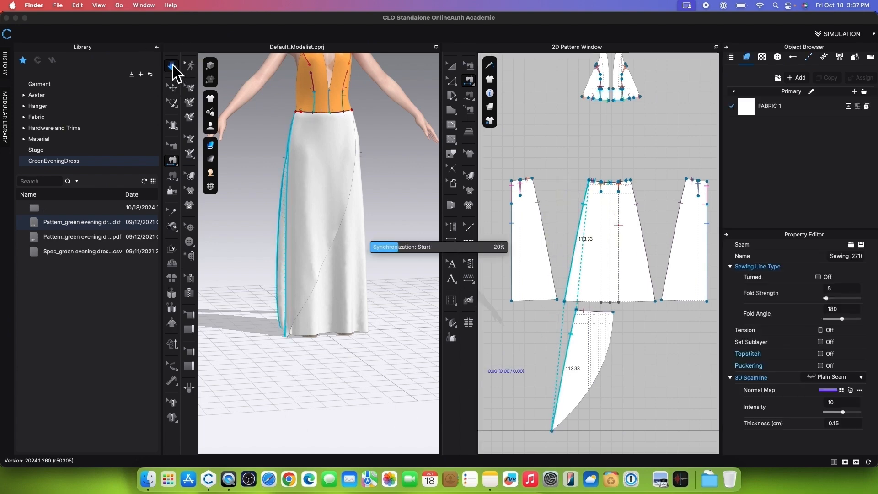
# Step: Strengthen the curved overlay panel and settle it over the front of the skirt
pyautogui.click(574, 398)
pyautogui.rightClick(331, 218)
pyautogui.click(359, 86)
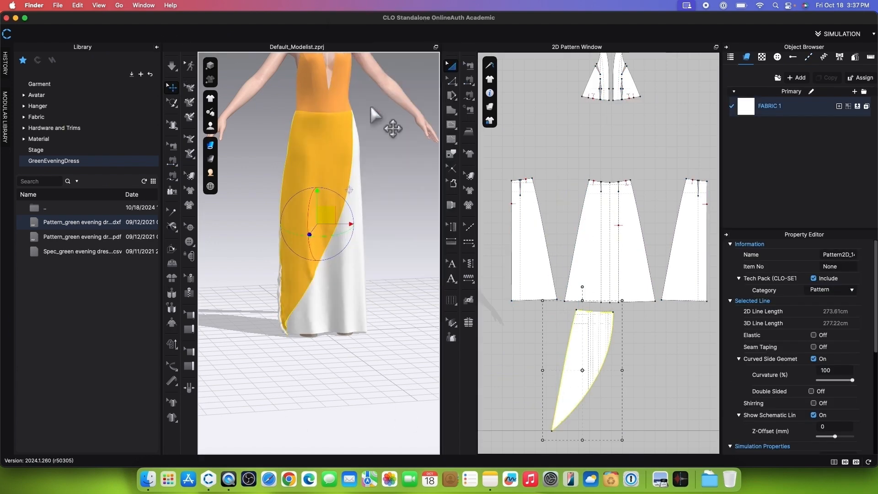
pyautogui.scroll(4, 341, 398)
pyautogui.moveTo(262, 364); pyautogui.dragTo(261, 390)
pyautogui.scroll(-3, 367, 364)
pyautogui.moveTo(367, 364); pyautogui.dragTo(364, 403, button='middle')
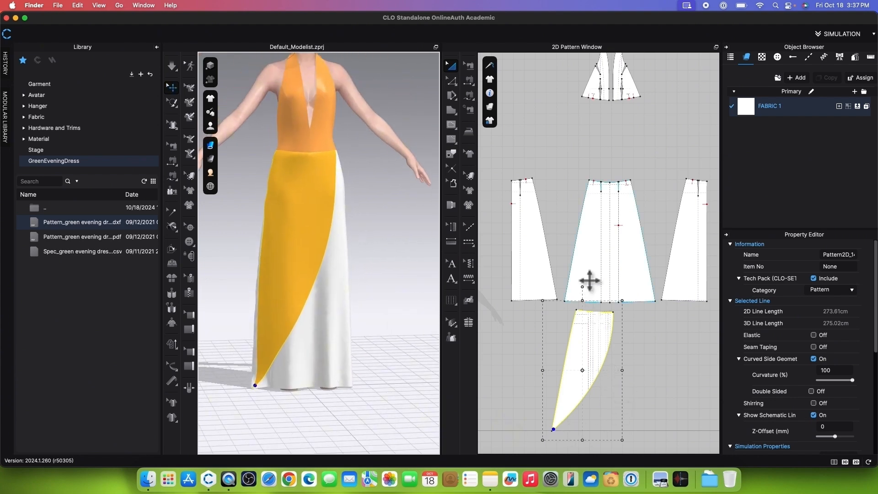
# Step: Add seven knife pleats, depth and interval 2.00, fold angle 360 - 0, to the overlay panel's upper edge beside its curved side
pyautogui.scroll(-2, 385, 315)
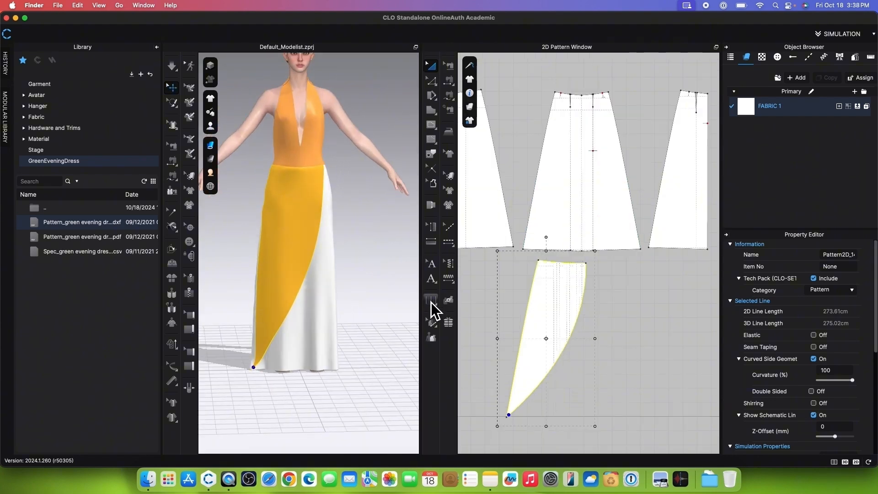
pyautogui.click(433, 303)
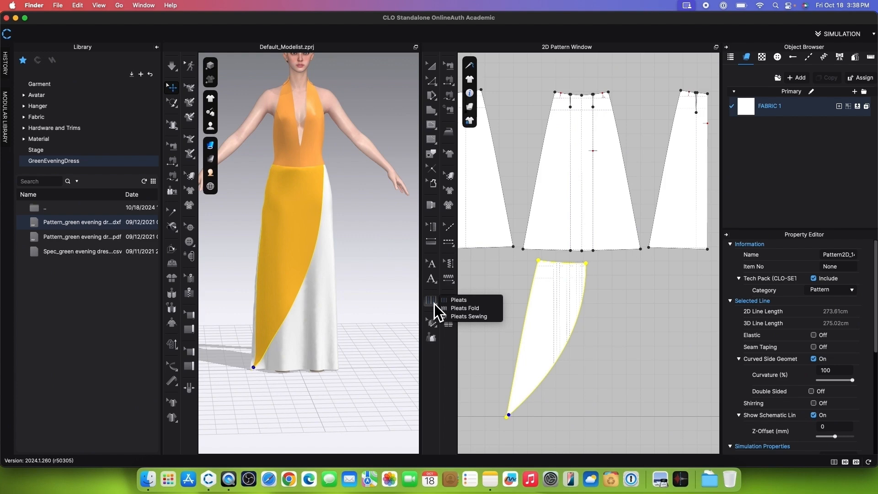
pyautogui.click(485, 302)
pyautogui.scroll(5, 574, 270)
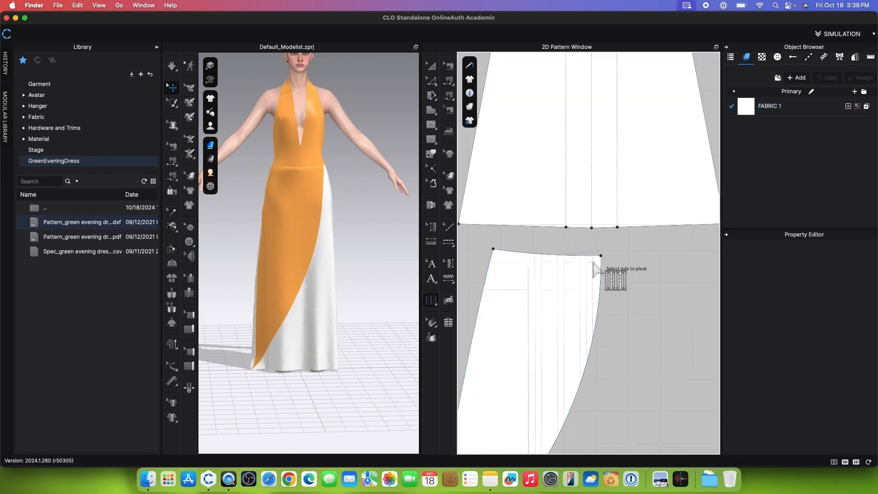
pyautogui.click(594, 270)
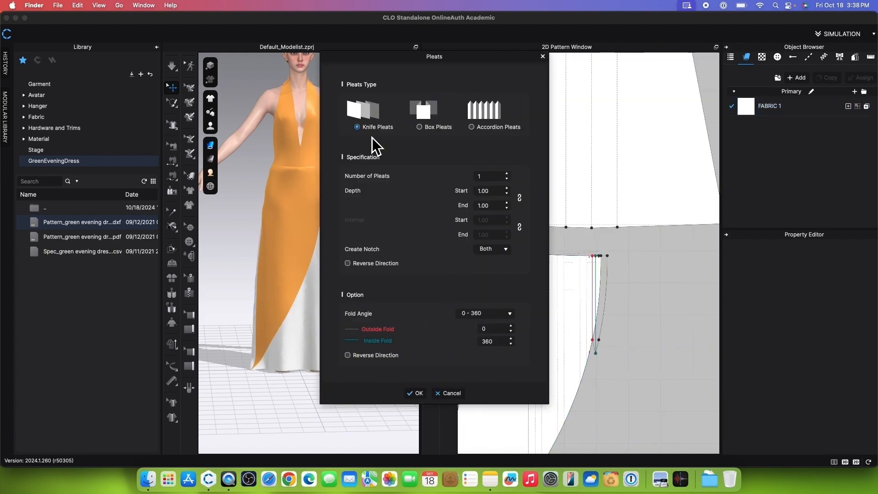
pyautogui.scroll(4, 510, 177)
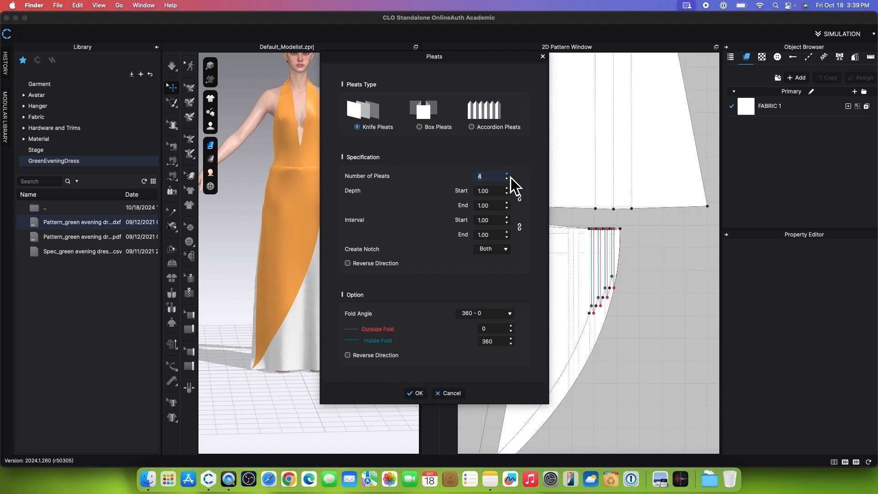
pyautogui.scroll(2, 511, 177)
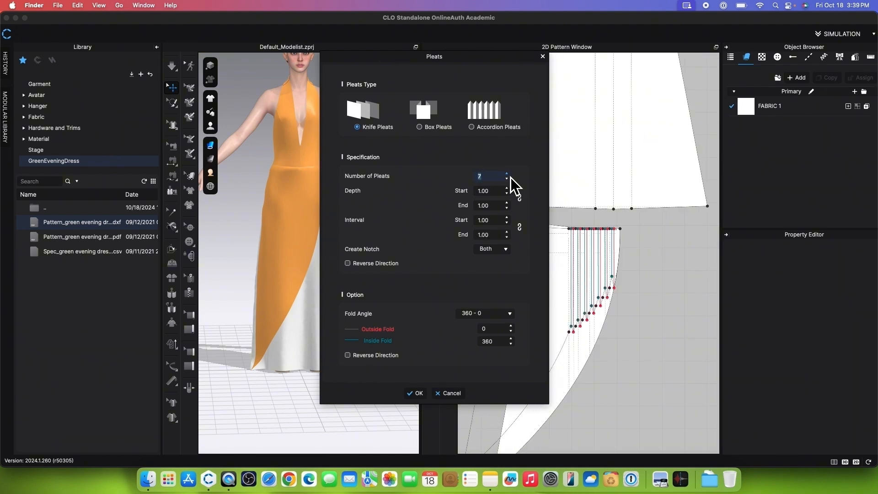
pyautogui.press('Tab')
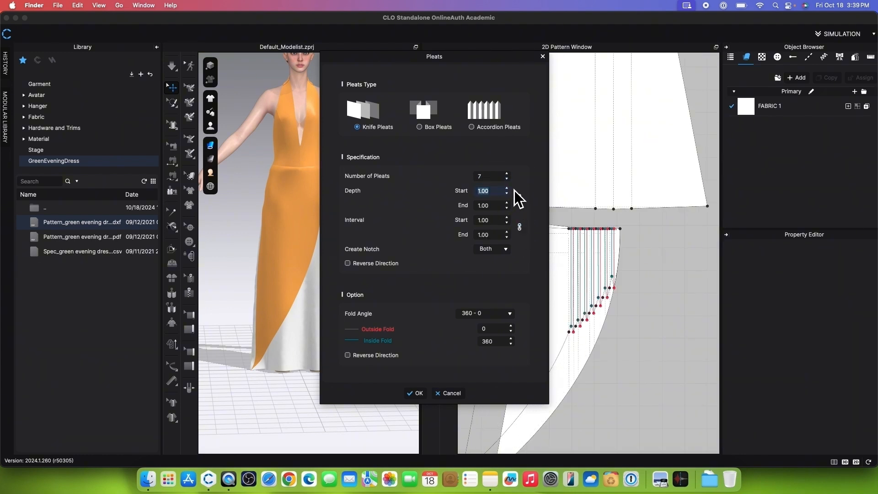
pyautogui.write('2')
pyautogui.press('Return')
pyautogui.moveTo(506, 58); pyautogui.dragTo(396, 86)
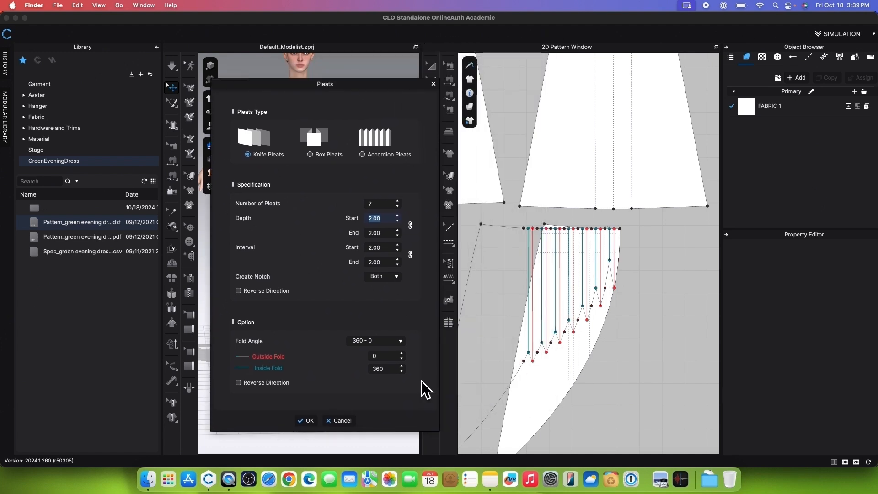
pyautogui.click(311, 423)
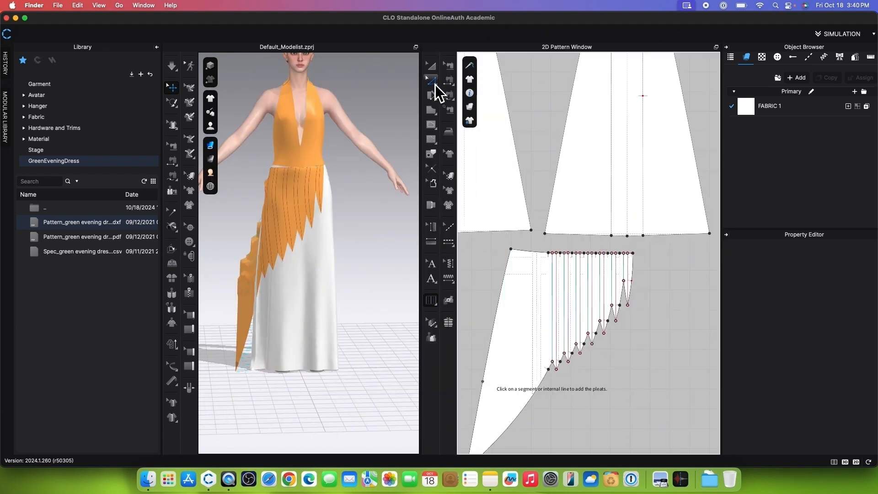
# Step: Lock all pattern outlines so that only the internal lines can be selected
pyautogui.click(435, 84)
pyautogui.rightClick(649, 298)
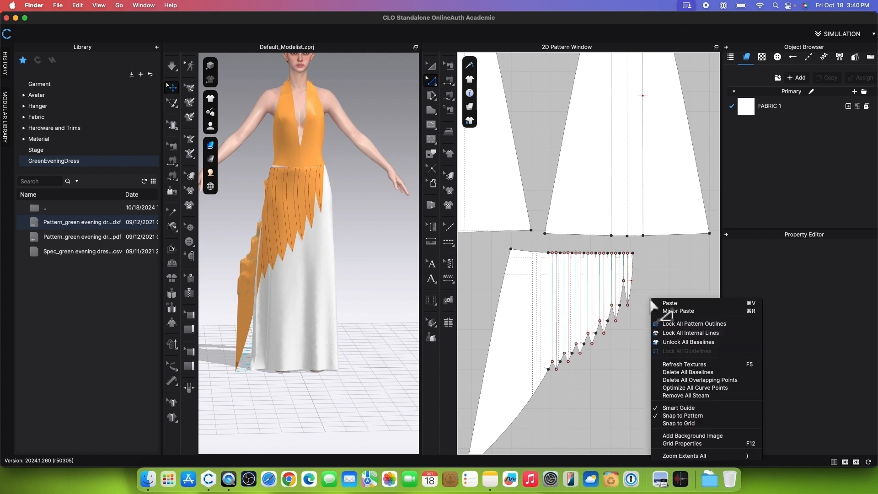
pyautogui.click(684, 324)
# Step: Turn on Fold Rendering for all the overlay's pleat fold lines and unlock the pattern outlines
pyautogui.scroll(-2, 580, 341)
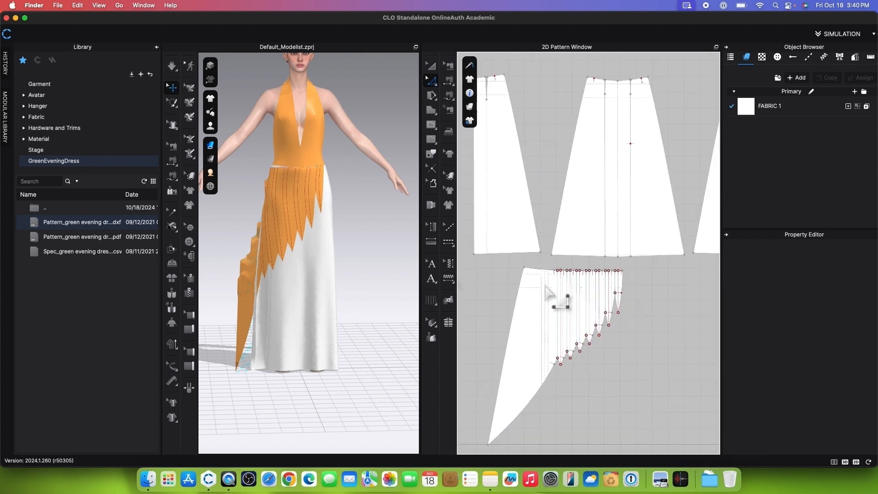
pyautogui.scroll(2, 547, 291)
pyautogui.moveTo(541, 257); pyautogui.dragTo(670, 422)
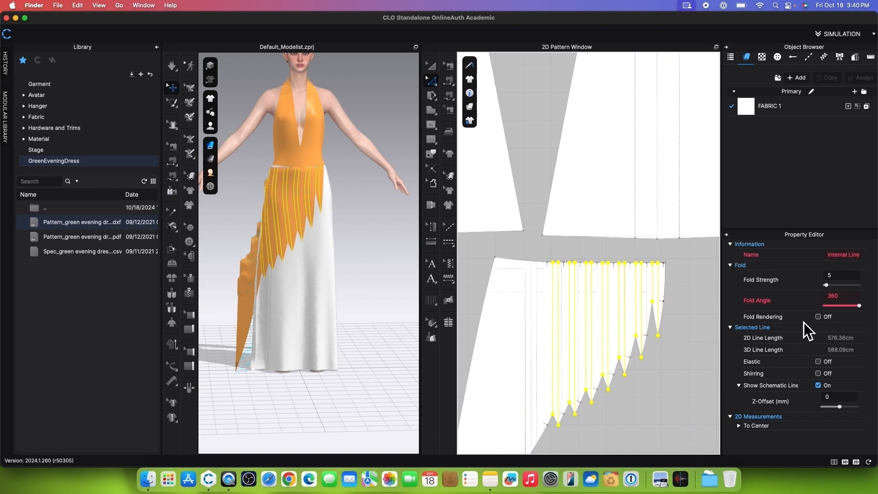
pyautogui.click(818, 316)
pyautogui.click(684, 316)
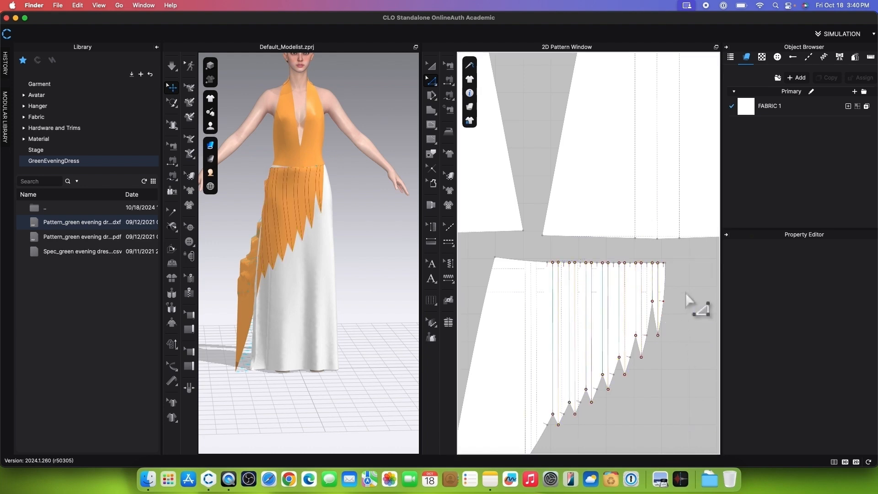
pyautogui.rightClick(686, 295)
pyautogui.click(717, 320)
# Step: Reset the pleated overlay panel's 3D arrangement and simulate it onto the skirt
pyautogui.scroll(-5, 671, 250)
pyautogui.moveTo(260, 207); pyautogui.dragTo(374, 202)
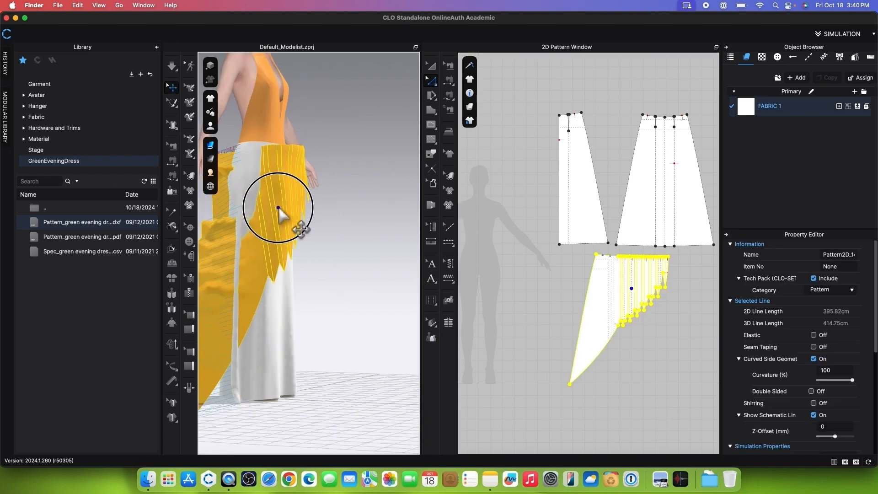
pyautogui.rightClick(374, 202)
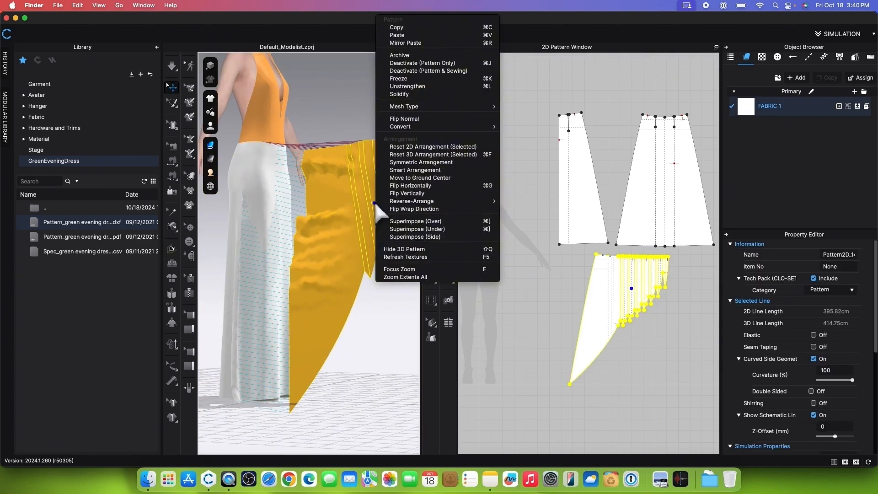
pyautogui.click(409, 155)
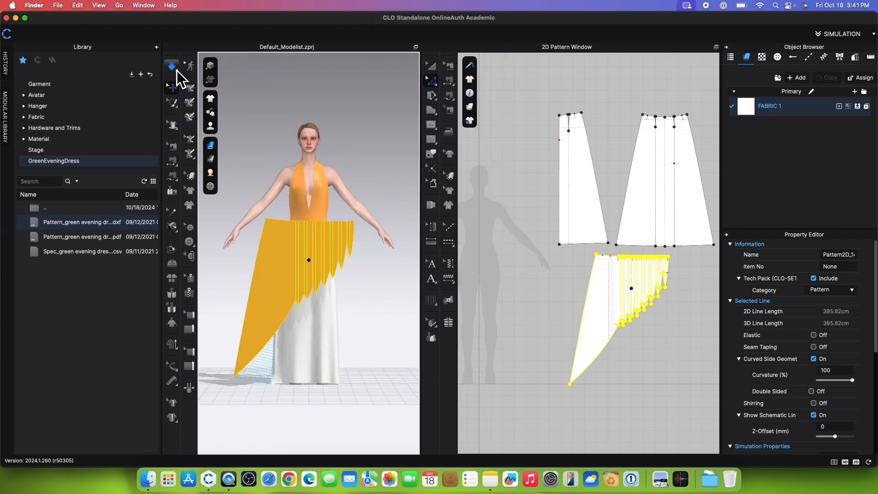
pyautogui.click(174, 69)
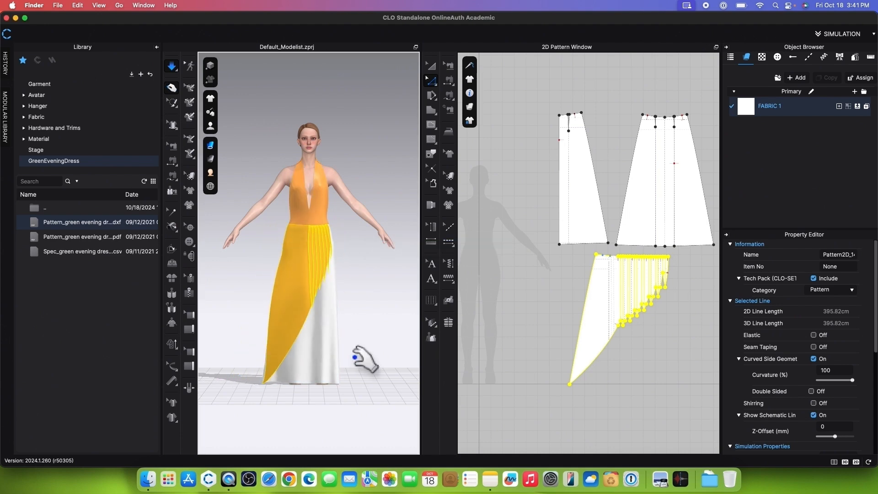
pyautogui.press('space')
# Step: Trace the vertical baseline below the front skirt panel's right-hand dart as an internal line, and Cut & Sew the panel along it
pyautogui.scroll(5, 608, 251)
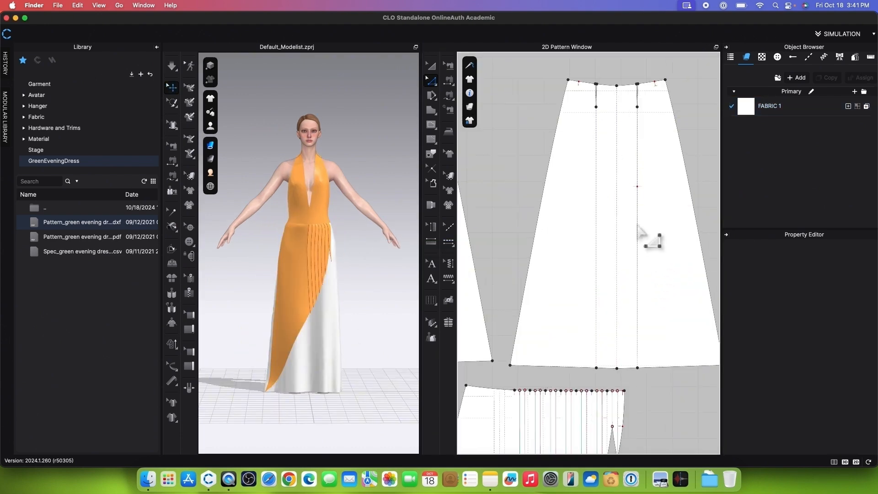
pyautogui.click(431, 154)
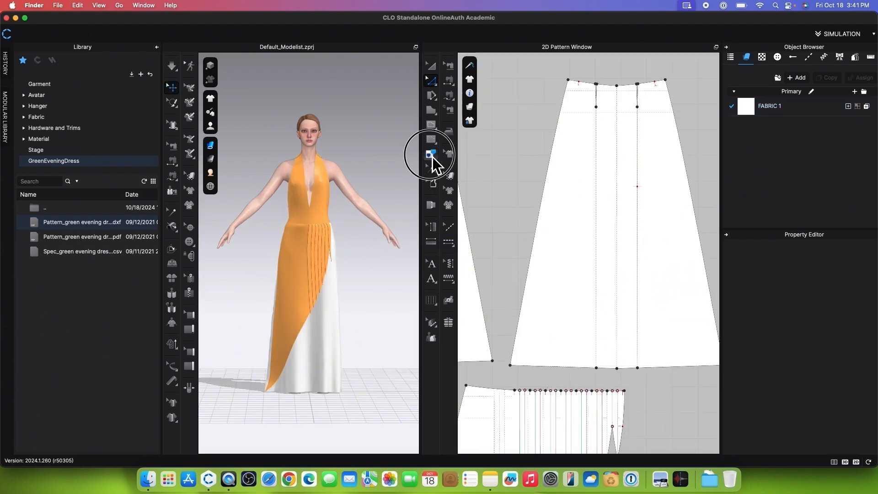
pyautogui.click(638, 215)
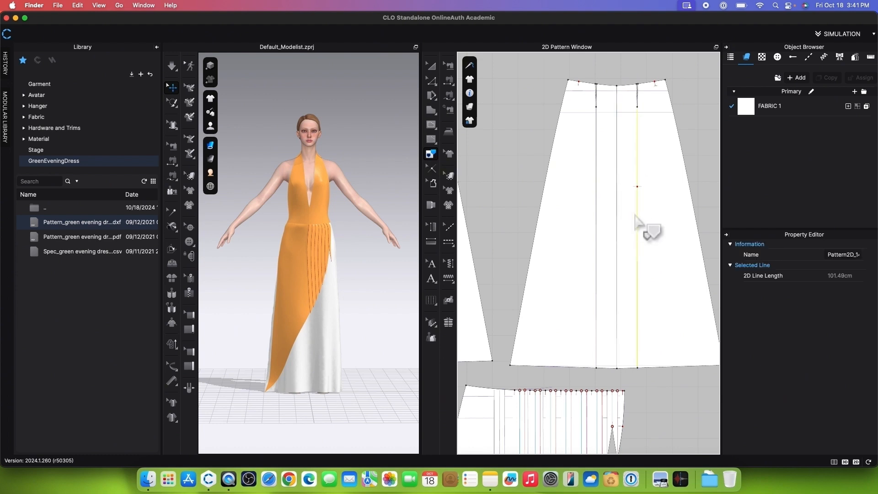
pyautogui.rightClick(639, 219)
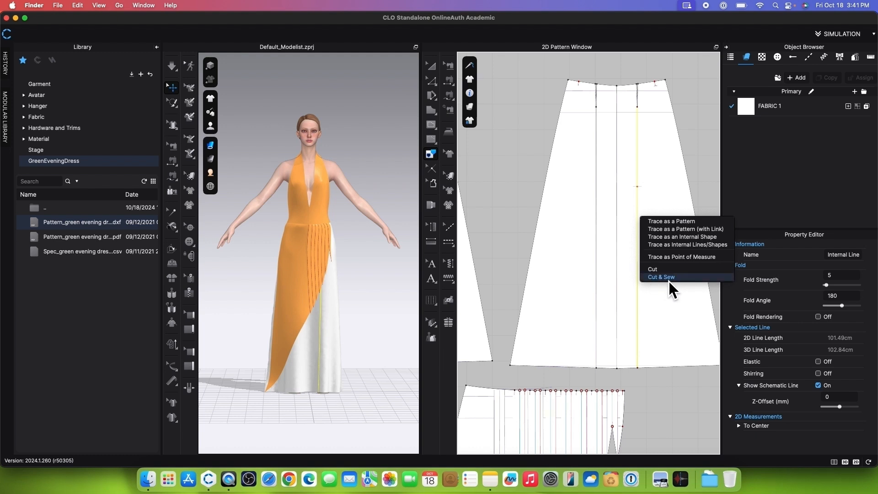
pyautogui.click(661, 277)
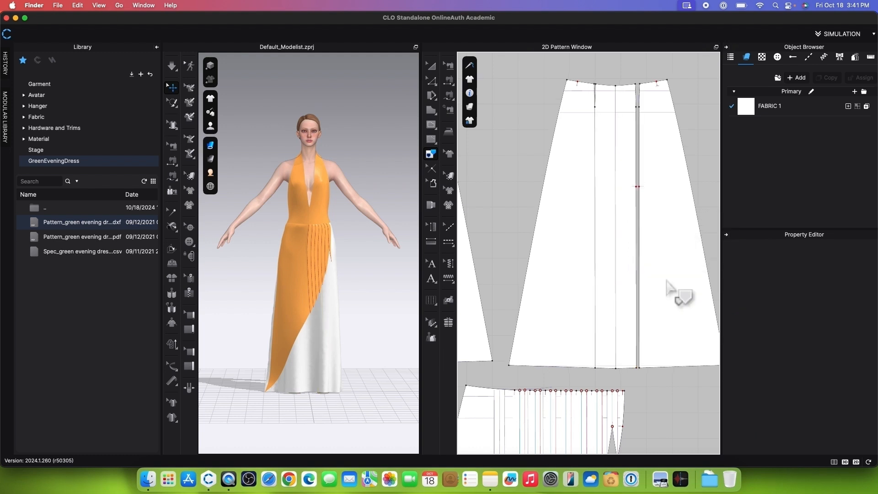
# Step: Shorten the new front skirt seam with Edit Sewing so it ends at the notch, leaving a slit to the hem, and simulate
pyautogui.click(451, 69)
pyautogui.click(644, 369)
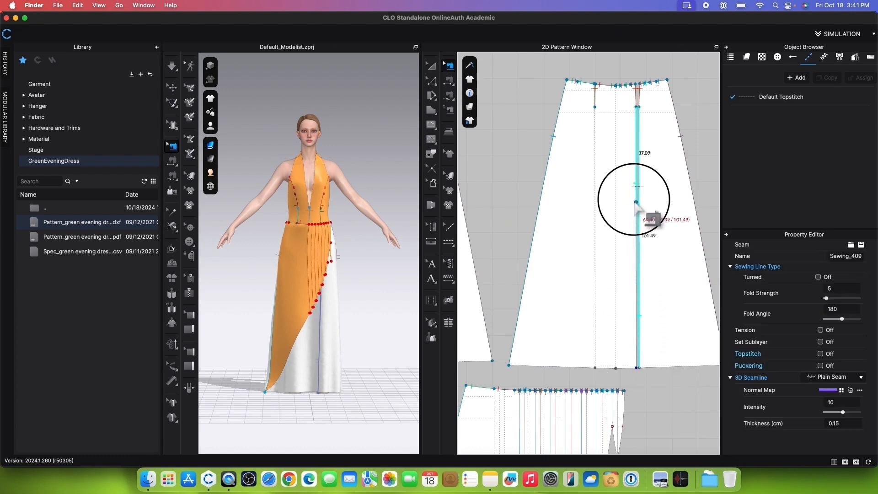
pyautogui.click(636, 186)
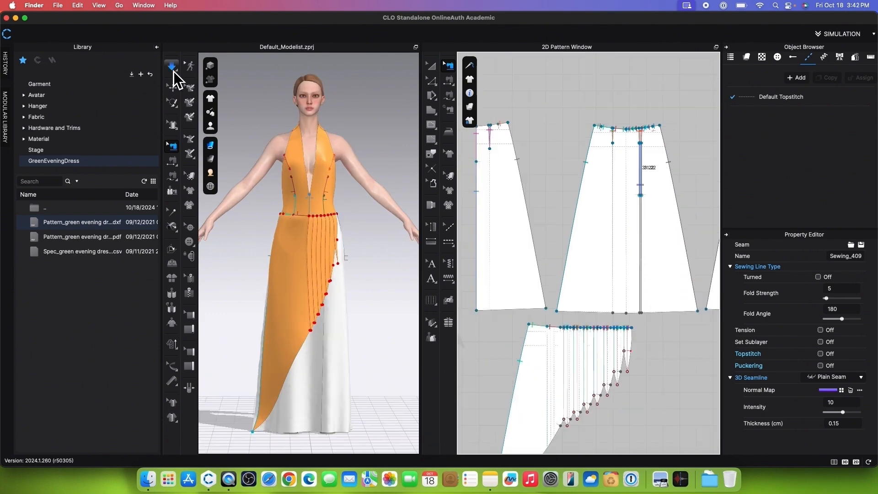
pyautogui.click(173, 71)
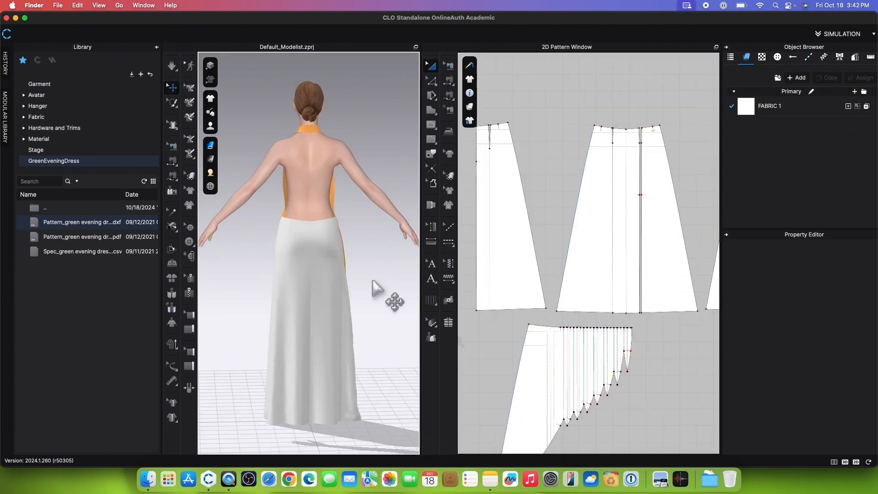
# Step: Select the pleated overlay, the front skirt panels and the bodice pieces, and freeze them
pyautogui.moveTo(373, 285)
pyautogui.mouseDown(button='right')
pyautogui.moveTo(315, 295)
pyautogui.moveTo(379, 290)
pyautogui.mouseUp(button='right')
pyautogui.scroll(-5, 588, 182)
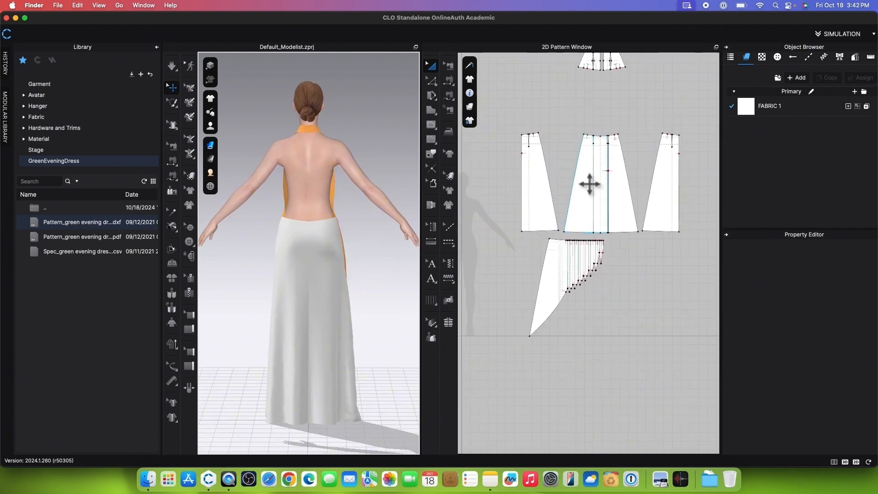
pyautogui.moveTo(496, 267); pyautogui.dragTo(618, 370)
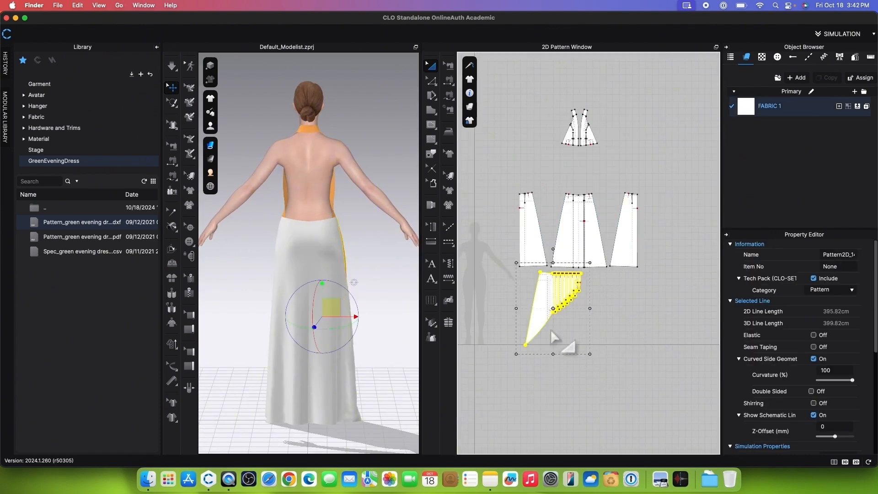
pyautogui.keyDown('shift'); pyautogui.click(595, 243); pyautogui.keyUp('shift')
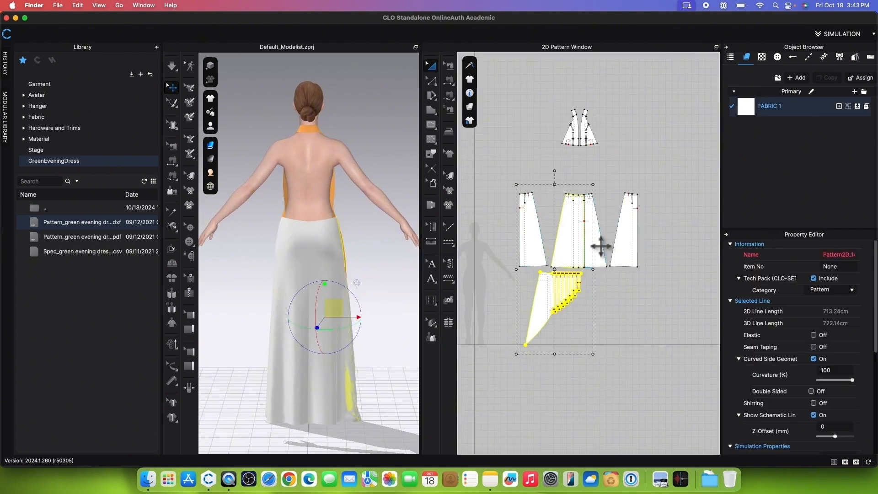
pyautogui.keyDown('shift'); pyautogui.moveTo(544, 103); pyautogui.dragTo(626, 157); pyautogui.keyUp('shift')
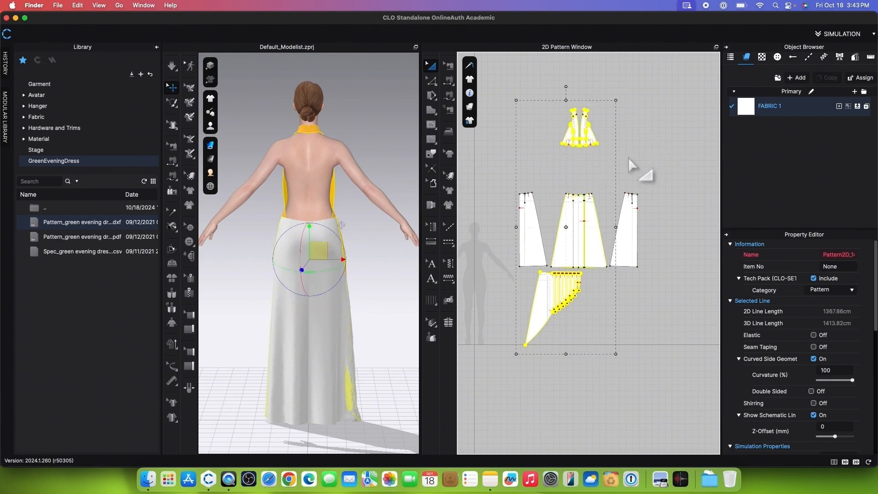
pyautogui.rightClick(600, 147)
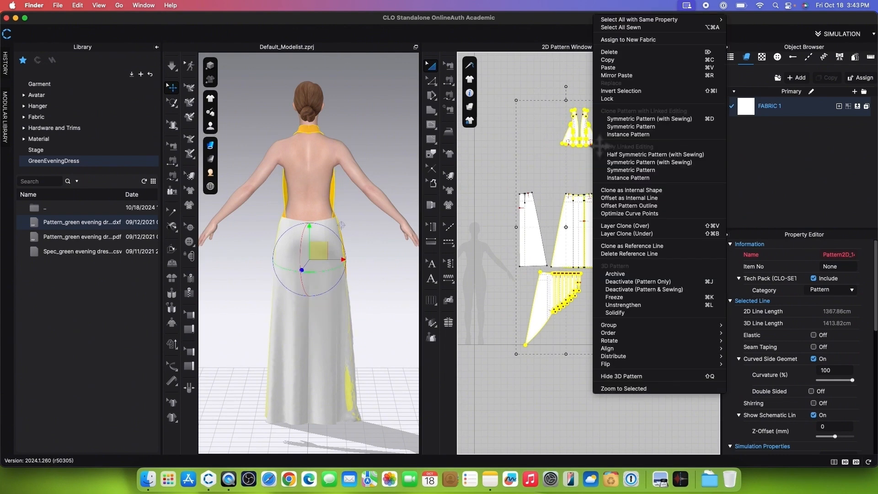
pyautogui.click(647, 298)
# Step: Select the two back skirt panels and strengthen them
pyautogui.click(545, 254)
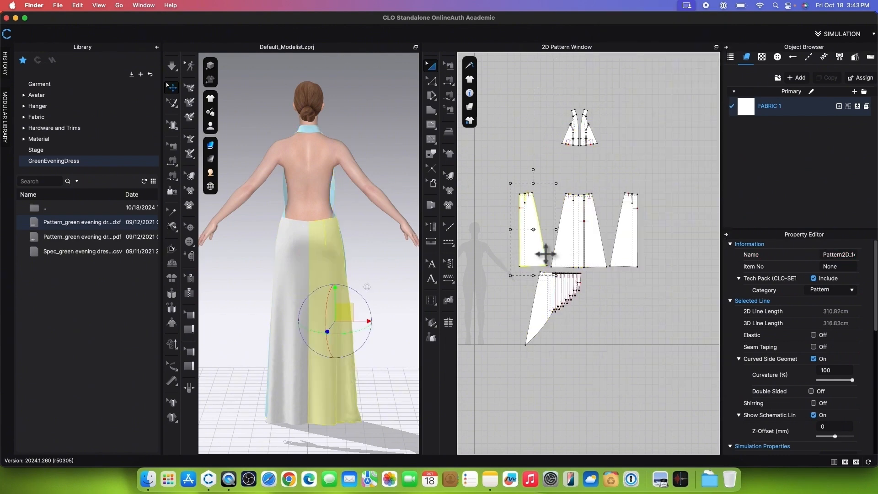
pyautogui.keyDown('shift'); pyautogui.click(635, 244); pyautogui.keyUp('shift')
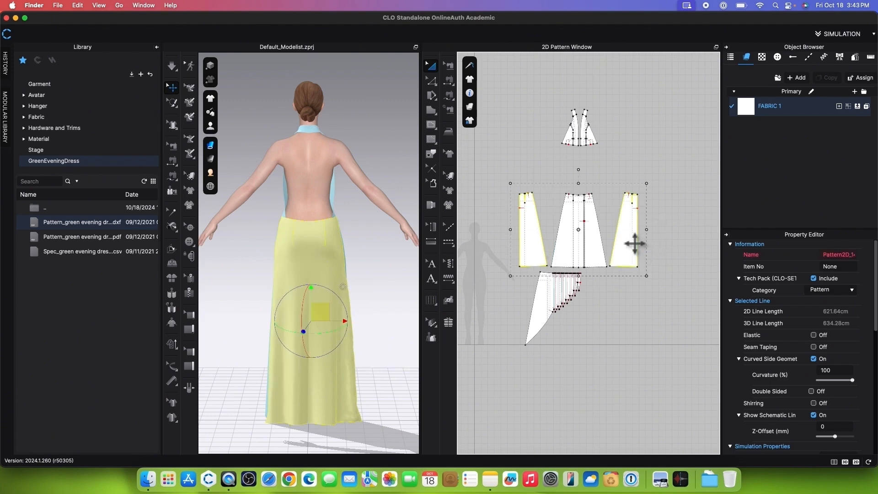
pyautogui.rightClick(635, 243)
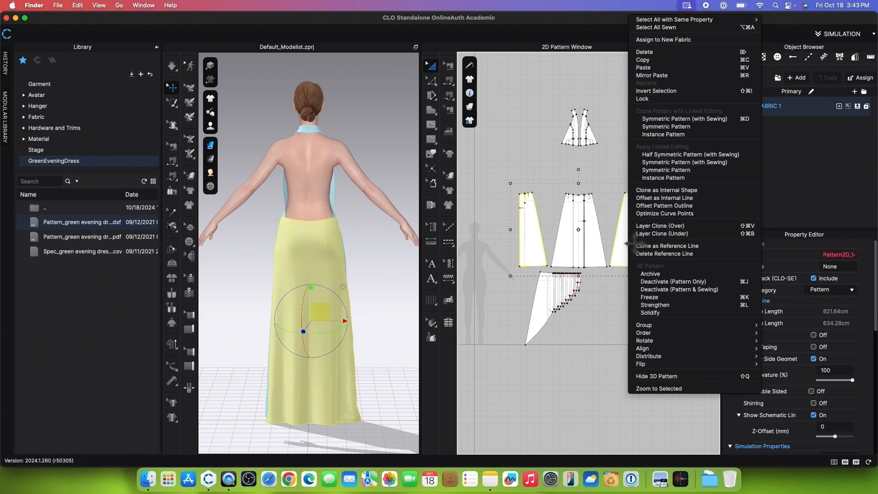
pyautogui.click(681, 306)
# Step: Delete the short centre back sewing between the waist and the notch on the back skirt panels, and simulate the opening
pyautogui.click(449, 67)
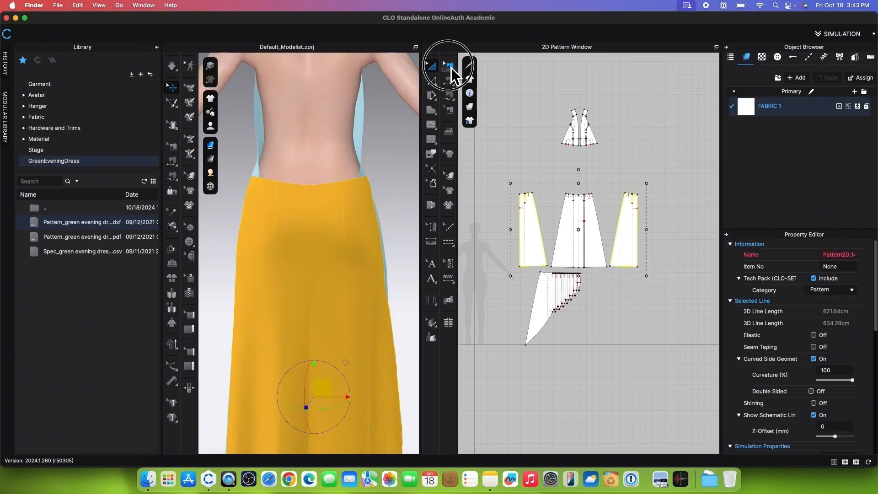
pyautogui.scroll(3, 623, 219)
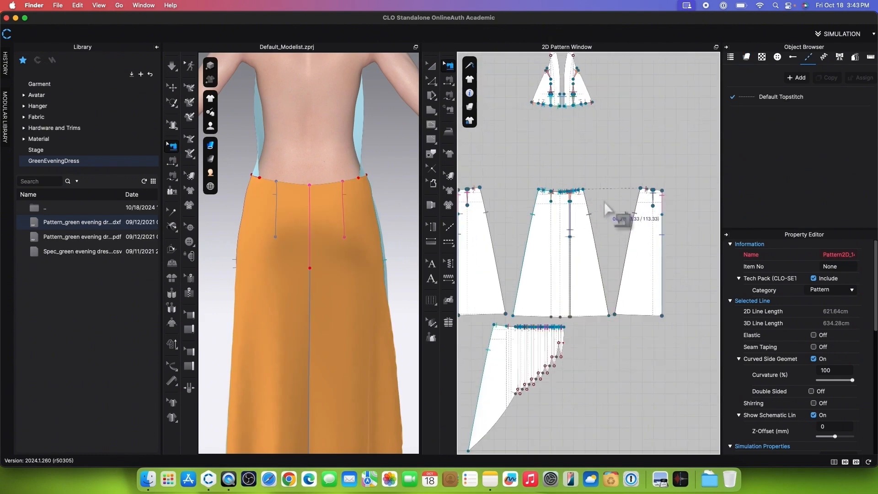
pyautogui.rightClick(666, 207)
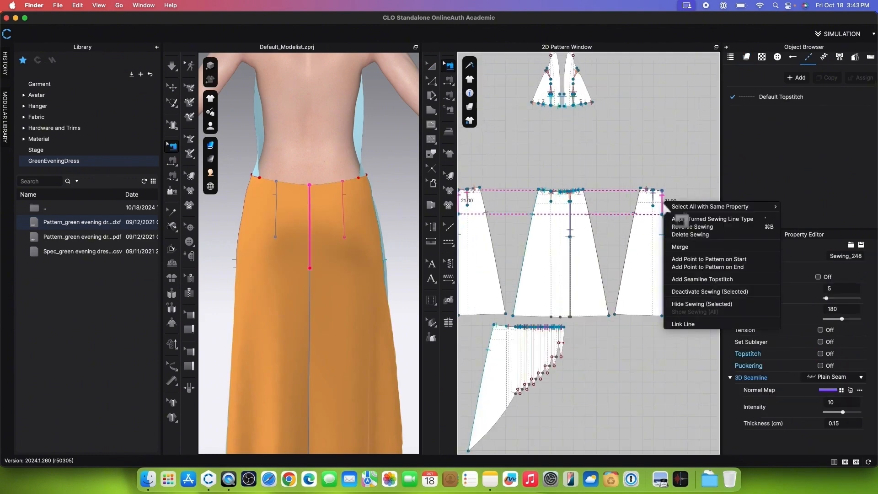
pyautogui.click(700, 236)
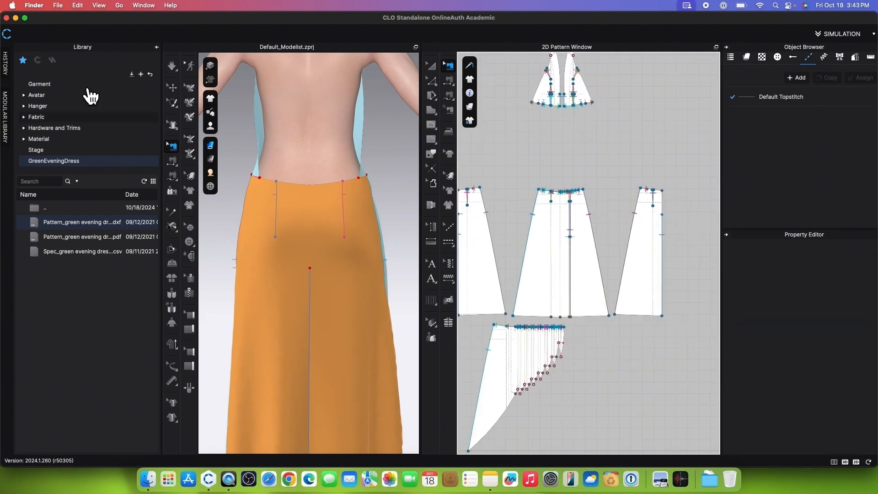
pyautogui.click(175, 70)
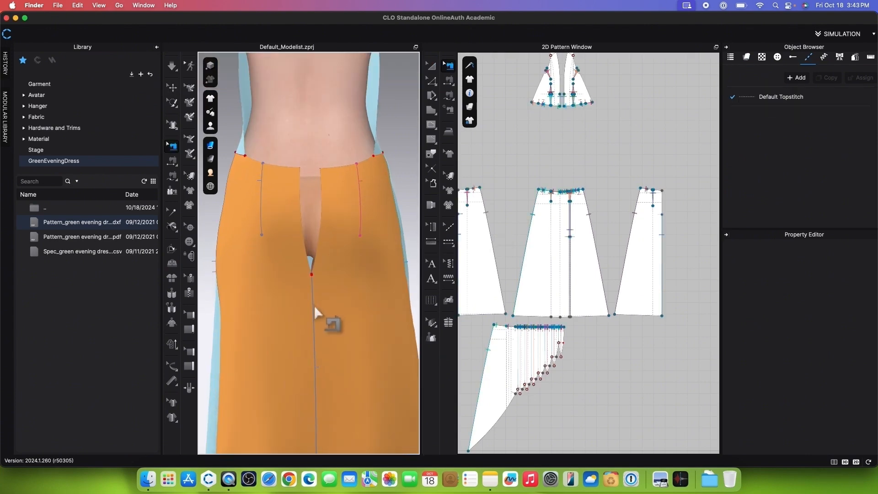
# Step: Create a zipper along both edges of the centre back opening, from the waist down to the notch, and simulate it closed
pyautogui.click(189, 294)
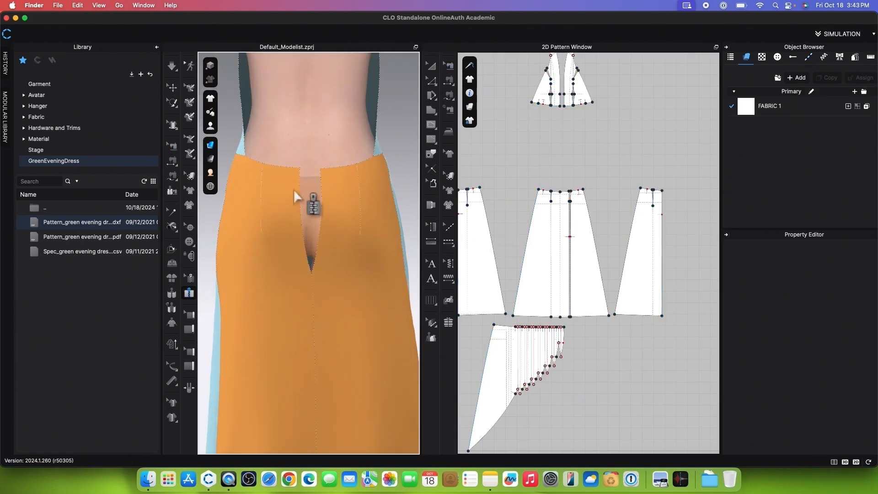
pyautogui.click(299, 168)
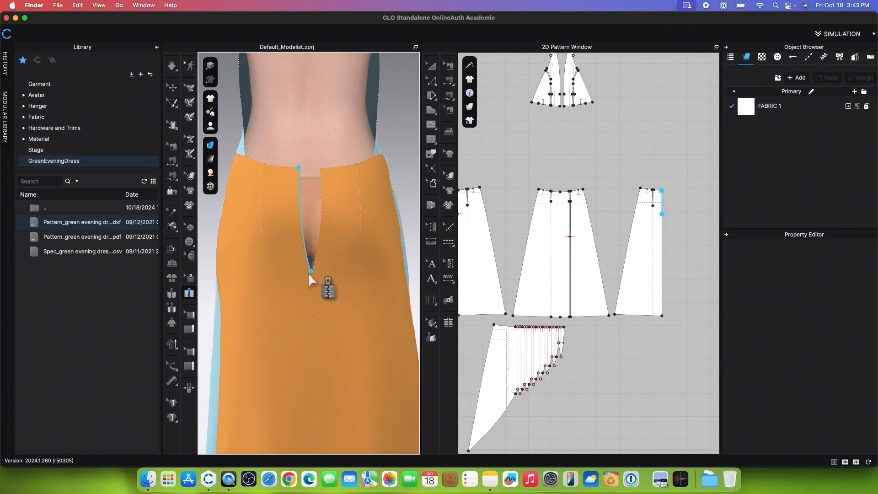
pyautogui.moveTo(308, 273); pyautogui.dragTo(306, 252, button='middle')
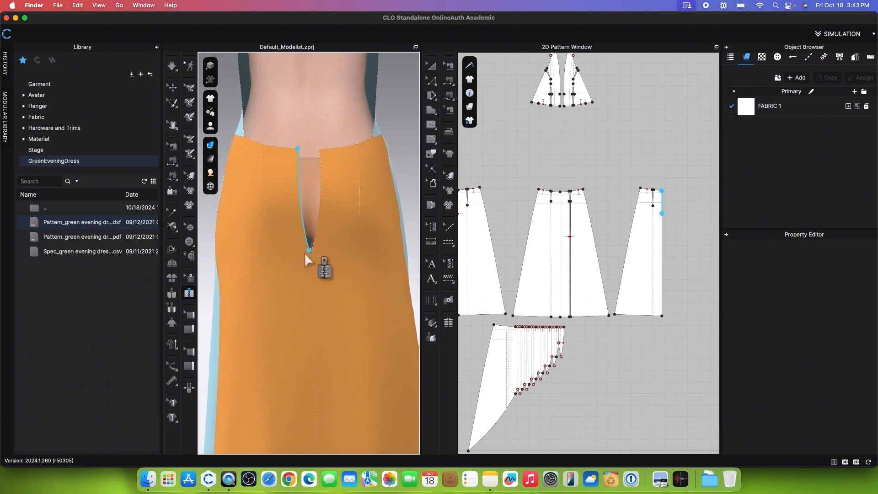
pyautogui.doubleClick(304, 255)
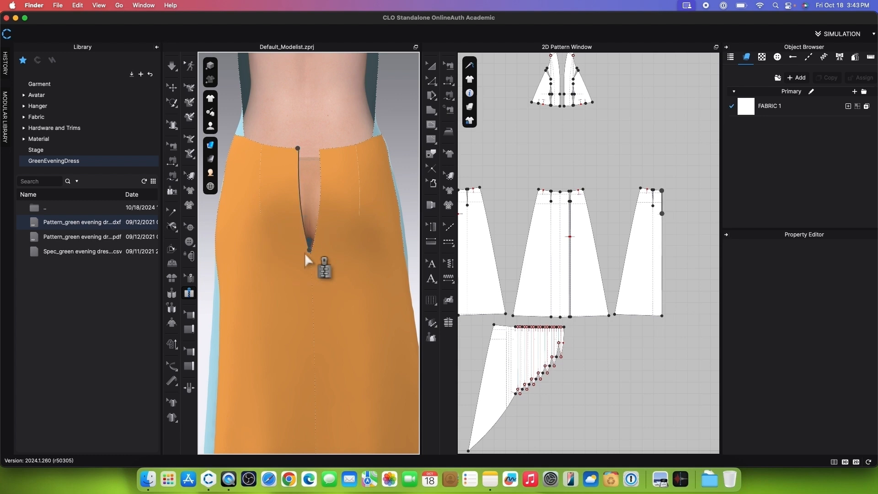
pyautogui.click(318, 150)
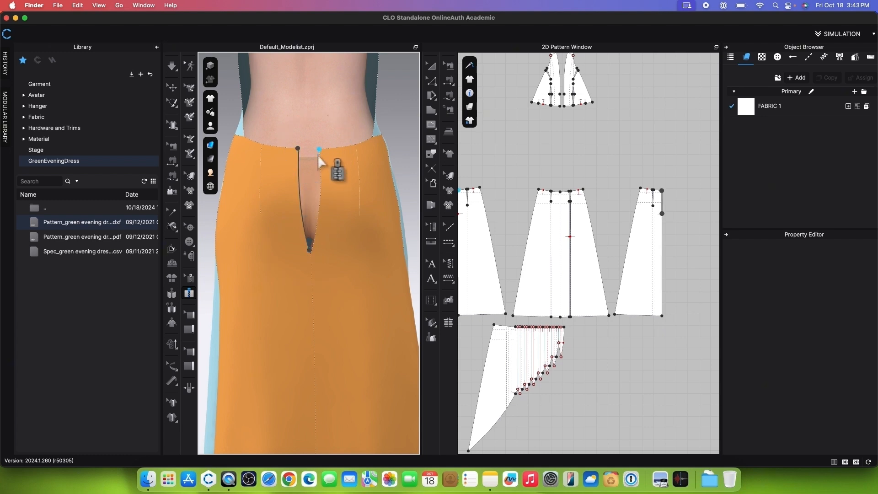
pyautogui.doubleClick(313, 252)
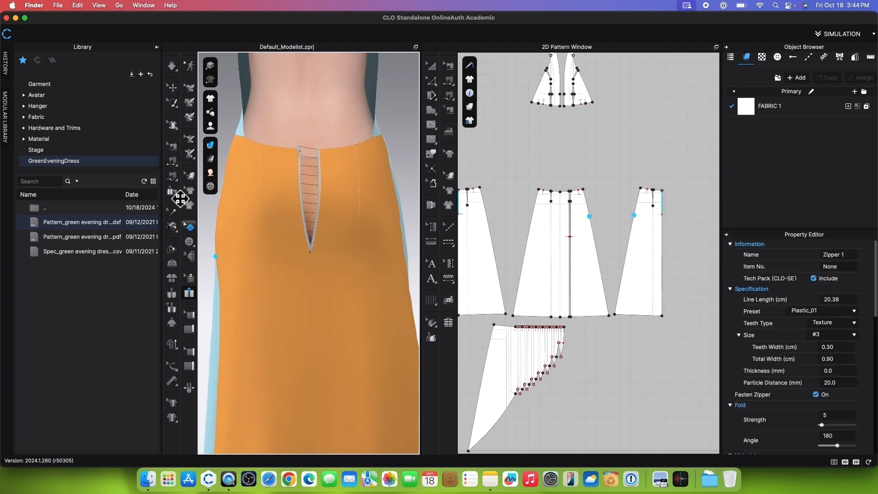
pyautogui.click(172, 67)
pyautogui.scroll(5, 339, 170)
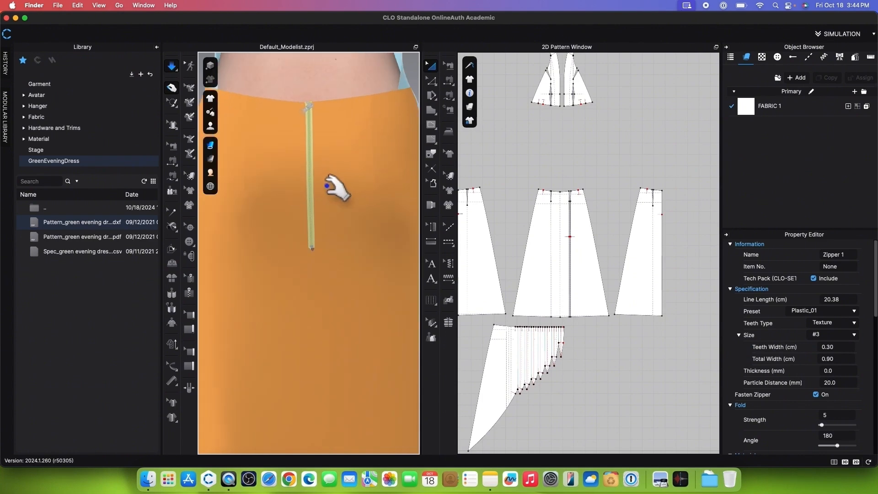
pyautogui.scroll(1, 329, 218)
pyautogui.press('space')
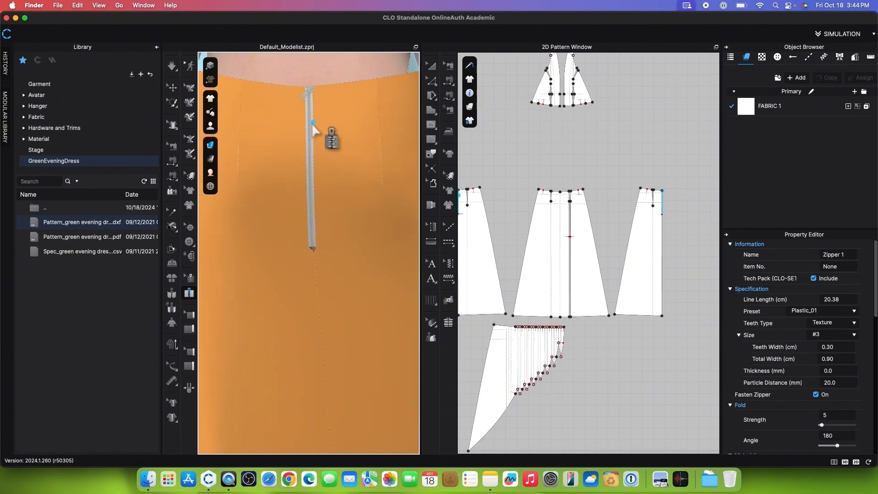
# Step: Delete the centre back zipper and simulate the skirt so the opening spreads apart
pyautogui.click(172, 87)
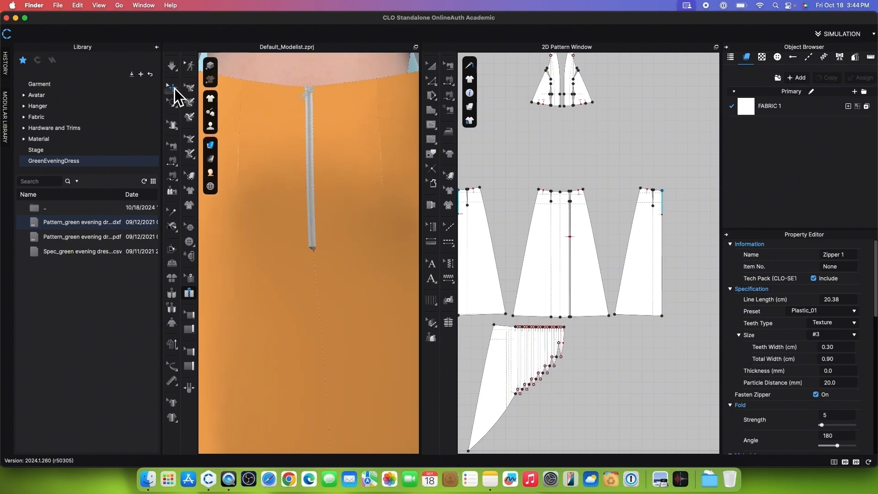
pyautogui.click(310, 137)
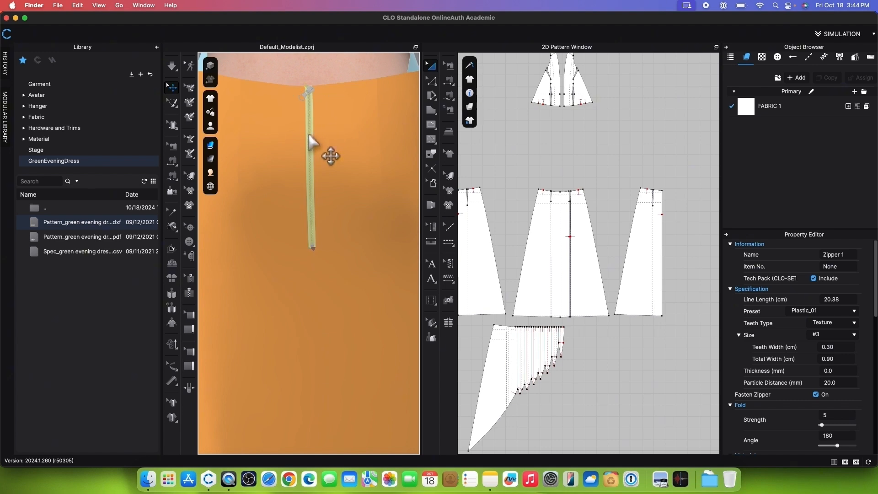
pyautogui.press('Delete')
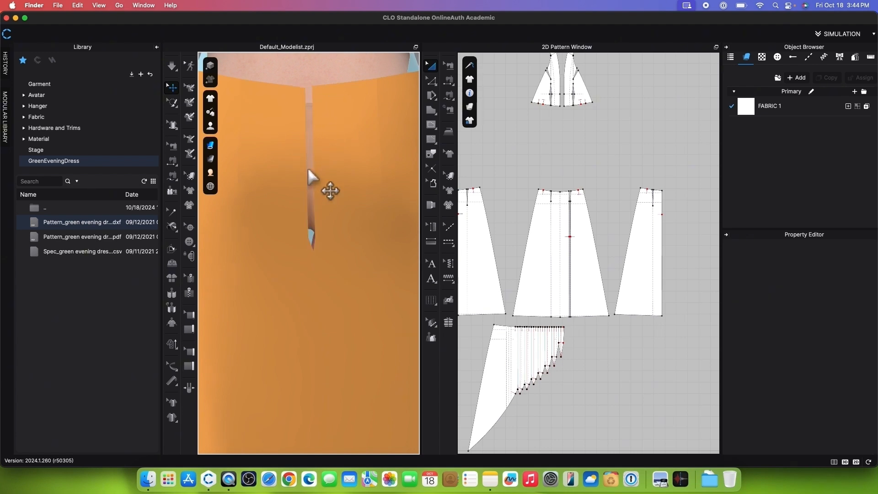
pyautogui.press('space')
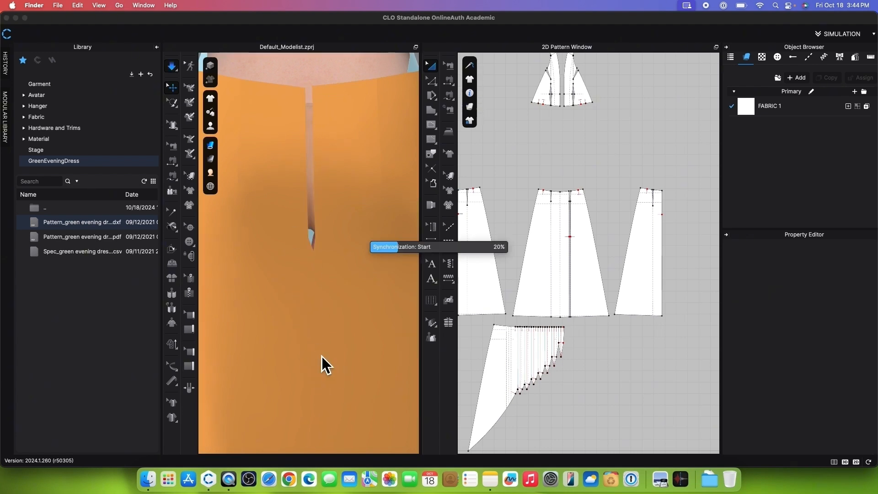
pyautogui.press('space')
# Step: Add a zipper joining the two edges of the spread centre back opening, waist to notch, and simulate until it closes
pyautogui.click(189, 293)
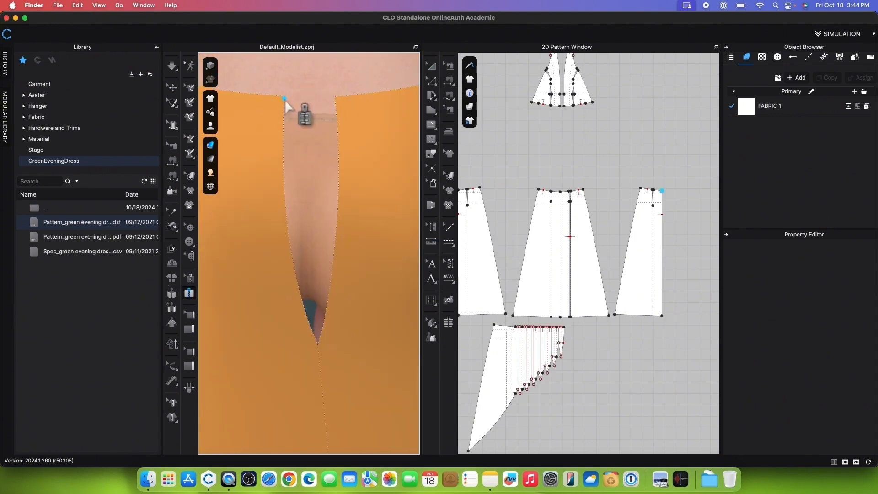
pyautogui.click(284, 98)
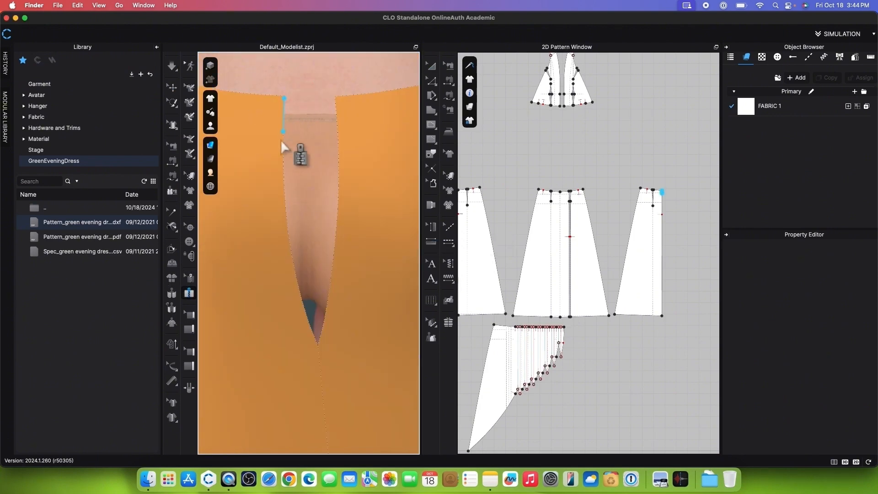
pyautogui.doubleClick(314, 341)
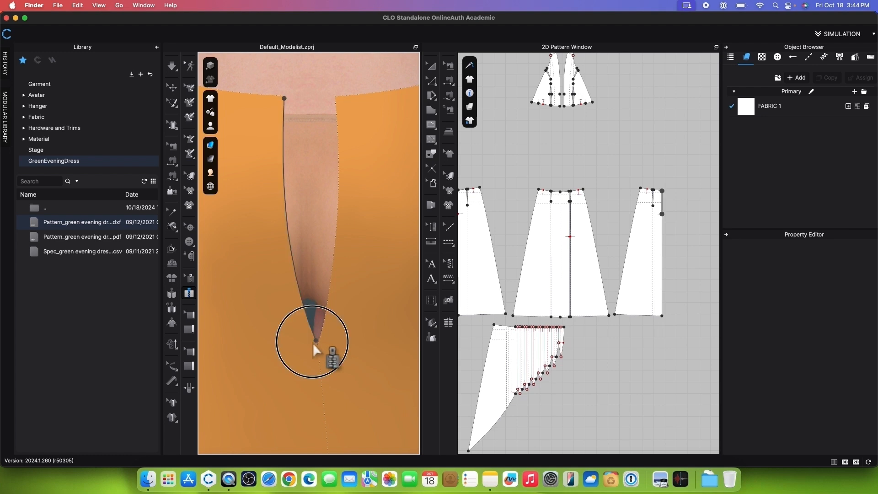
pyautogui.click(332, 101)
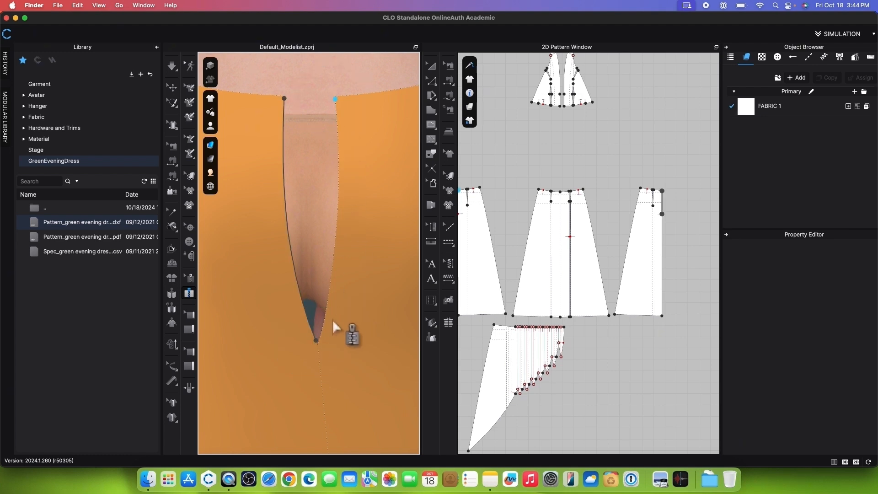
pyautogui.doubleClick(325, 338)
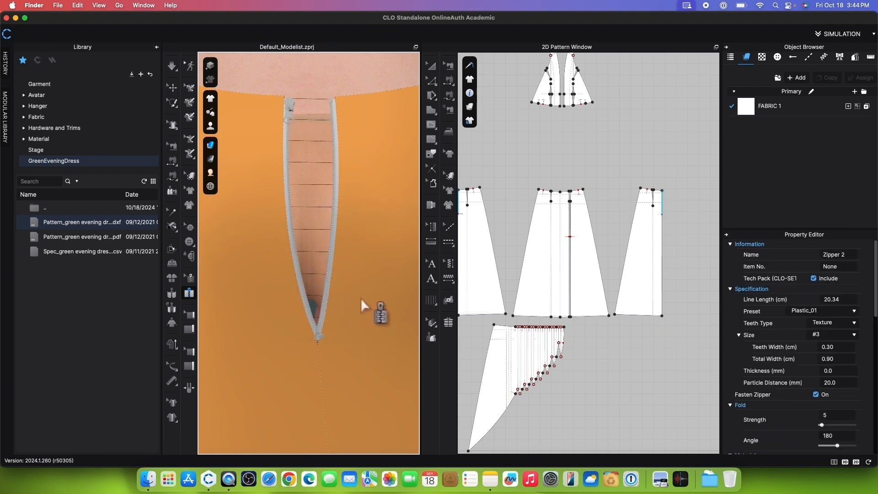
pyautogui.click(175, 70)
pyautogui.scroll(3, 325, 280)
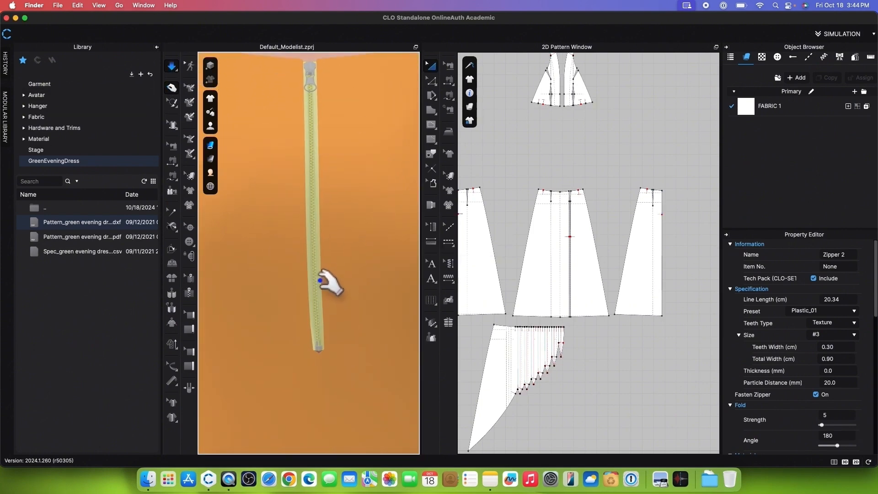
pyautogui.scroll(-1, 324, 286)
pyautogui.moveTo(325, 286); pyautogui.dragTo(321, 99)
pyautogui.click(174, 68)
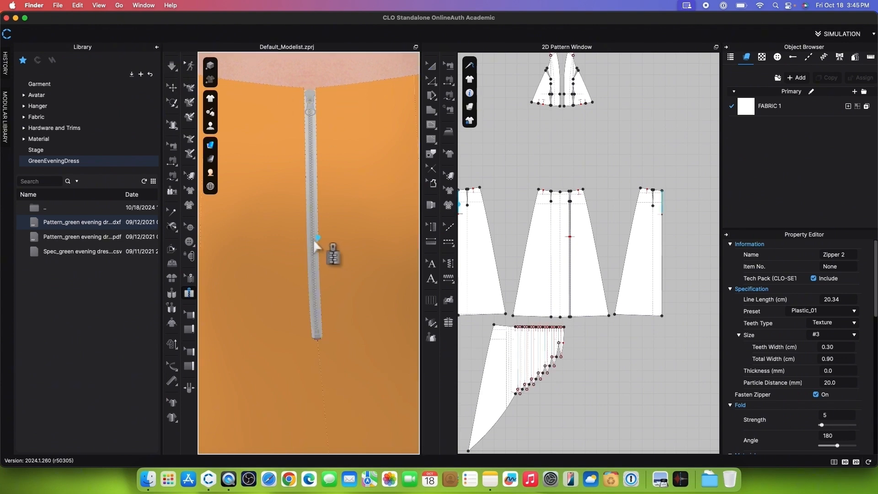
# Step: Set the back zipper's teeth width to 0.10 cm and total width to 0.30 cm, and simulate it closed
pyautogui.click(173, 88)
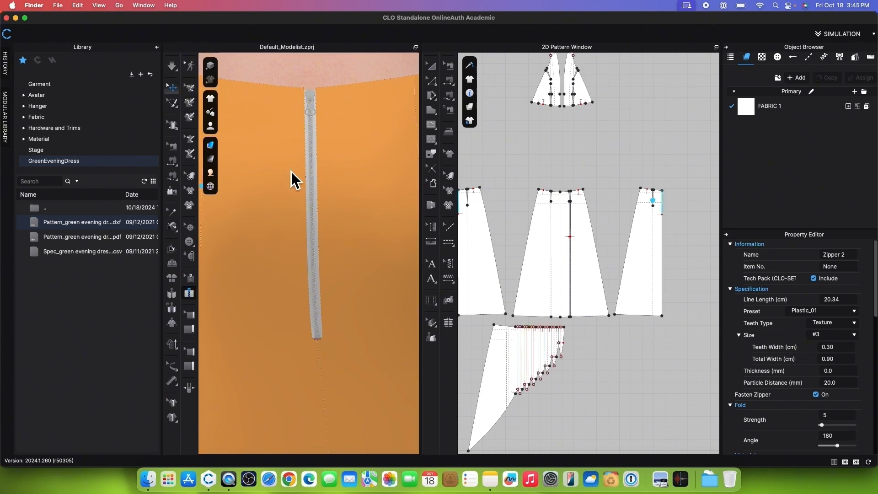
pyautogui.click(313, 187)
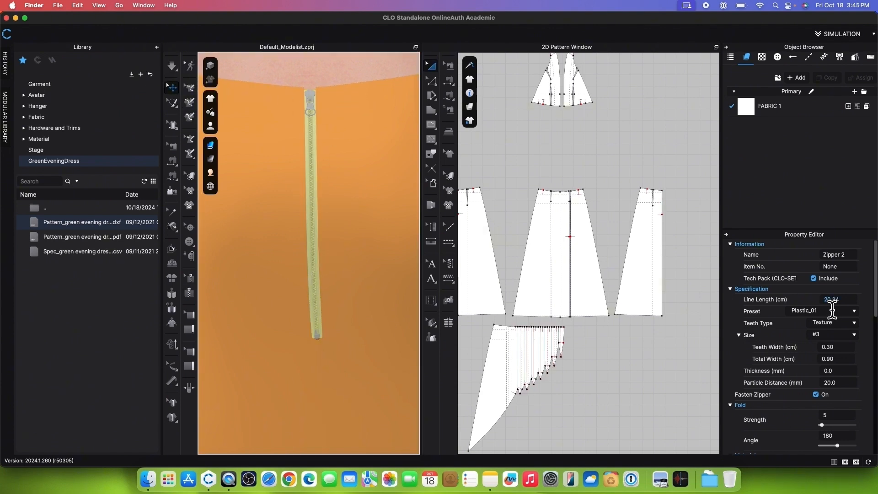
pyautogui.scroll(-3, 823, 297)
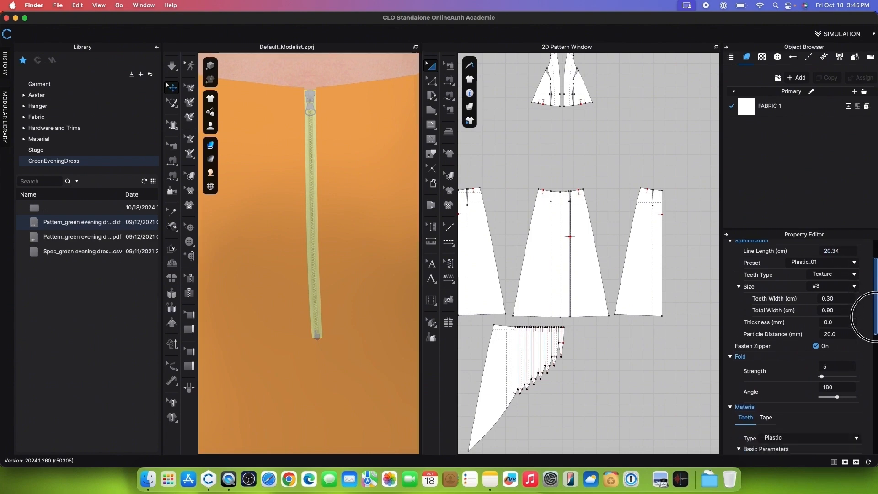
pyautogui.click(845, 301)
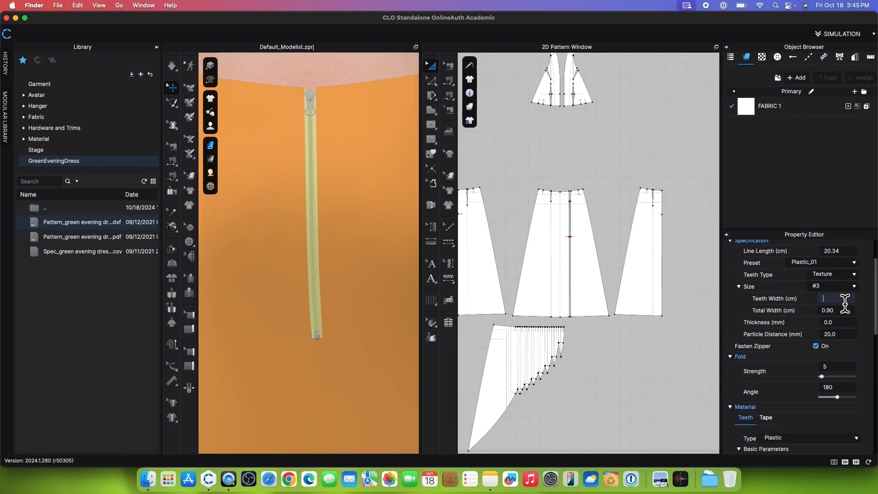
pyautogui.click(847, 312)
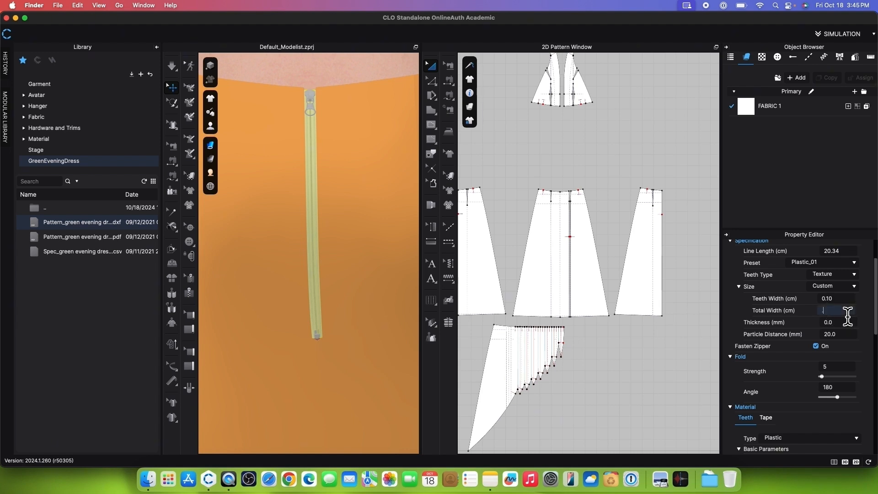
pyautogui.write('.3')
pyautogui.press('Return')
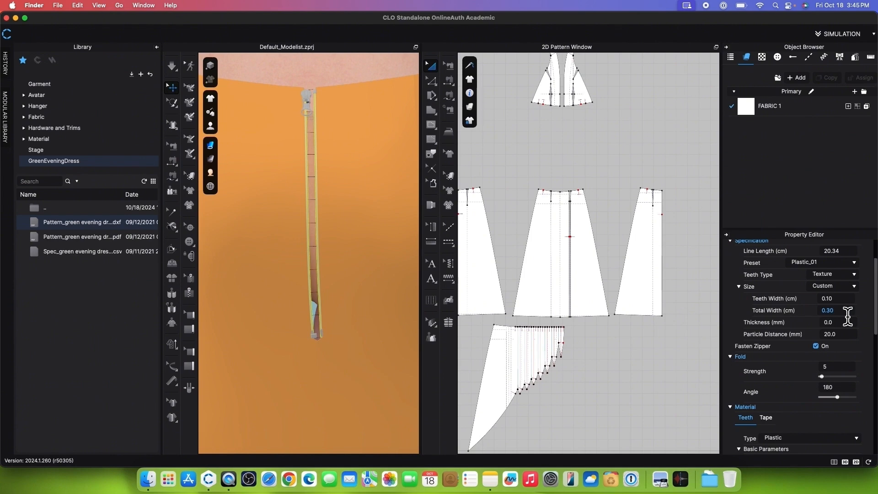
pyautogui.click(173, 67)
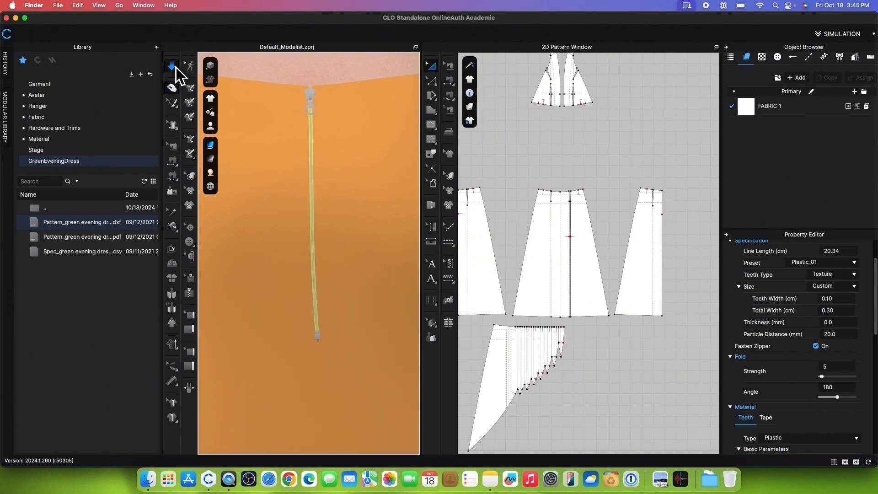
pyautogui.click(176, 67)
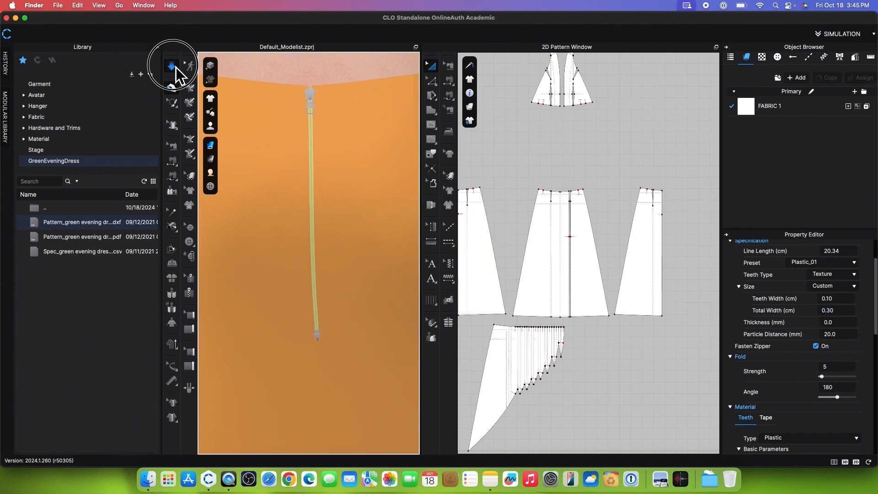
# Step: Set the stopper type of the centre back zipper to Closed End
pyautogui.click(311, 95)
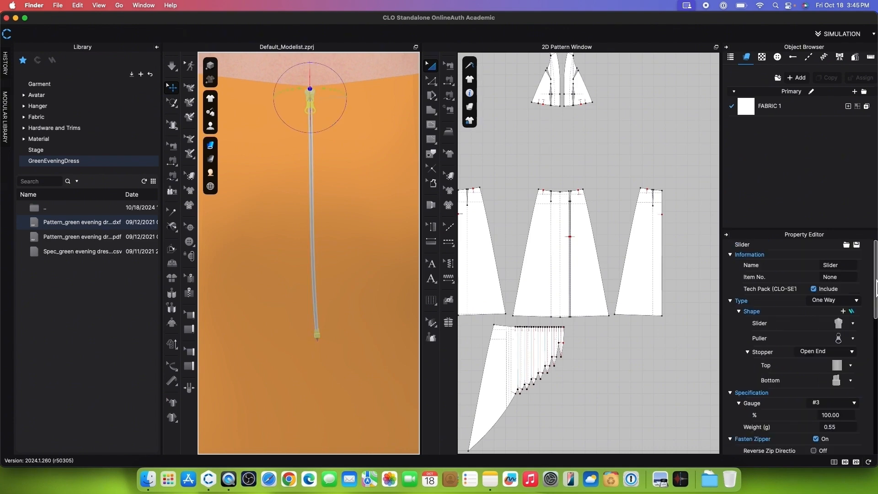
pyautogui.click(853, 352)
pyautogui.click(818, 358)
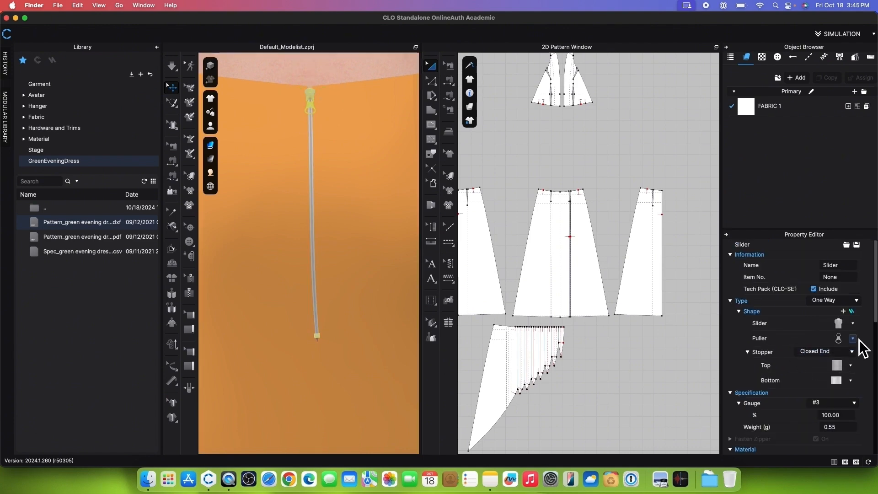
# Step: Change the back zipper's slider to the first shape in the second row and its puller to the slim, solid elongated shape
pyautogui.click(854, 338)
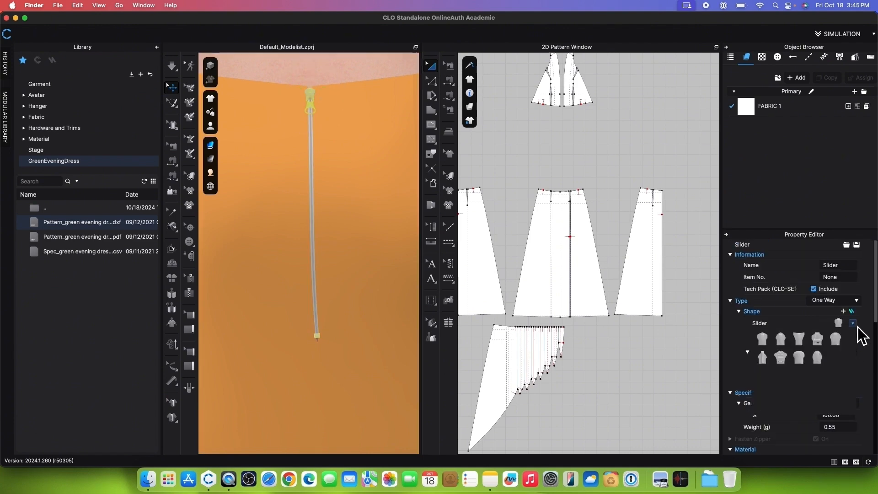
pyautogui.click(767, 361)
pyautogui.click(854, 338)
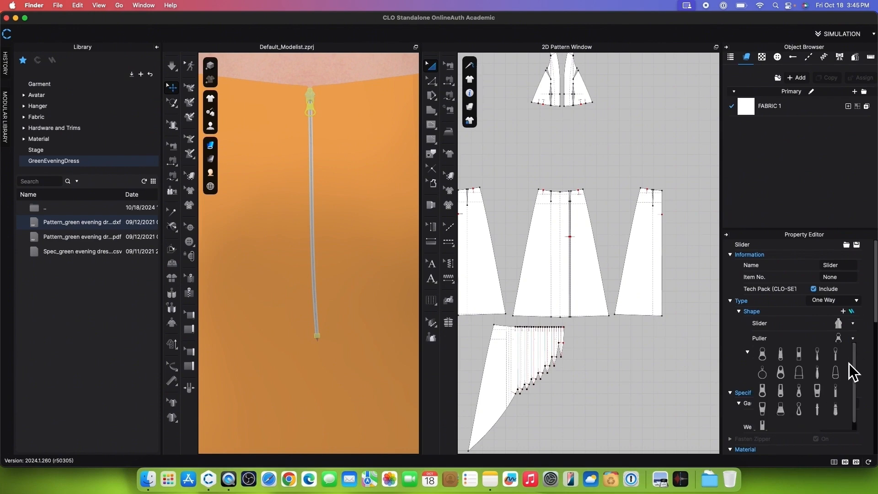
pyautogui.click(822, 376)
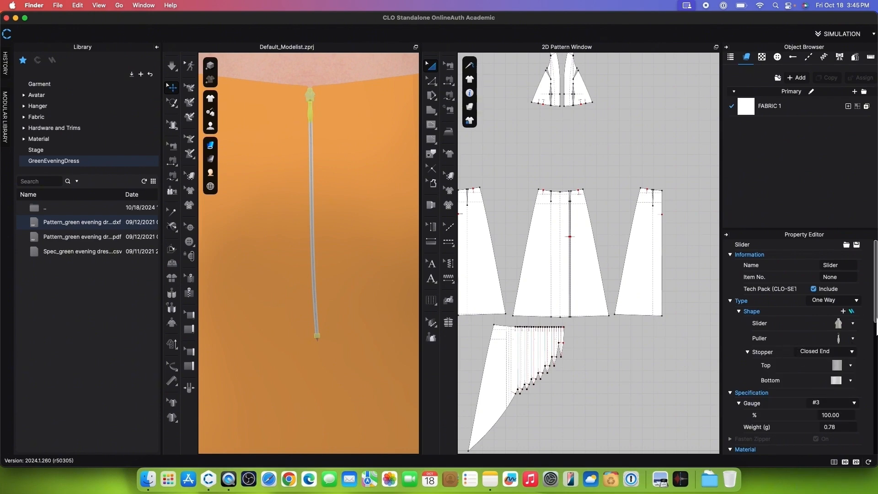
# Step: Choose the second style for both the top and bottom stoppers of the back zipper, and simulate the garment
pyautogui.moveTo(876, 318); pyautogui.dragTo(876, 325)
pyautogui.click(853, 348)
pyautogui.click(780, 368)
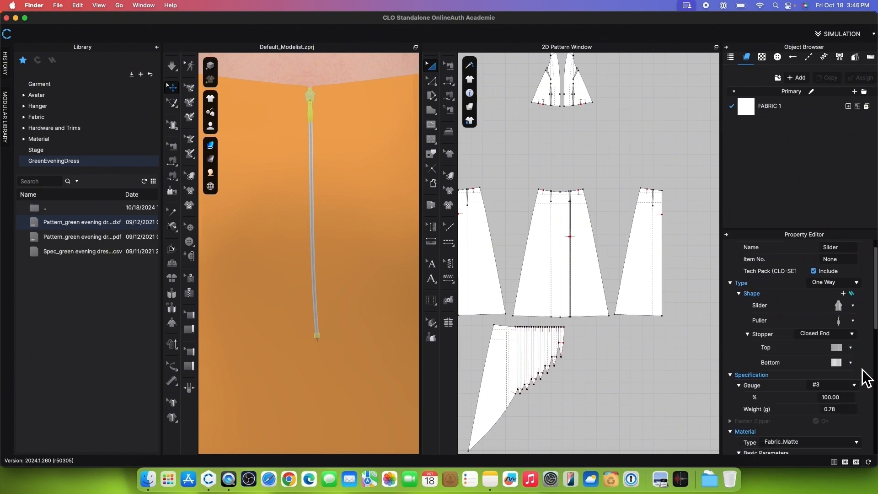
pyautogui.click(851, 363)
pyautogui.click(783, 381)
pyautogui.moveTo(876, 298); pyautogui.dragTo(877, 346)
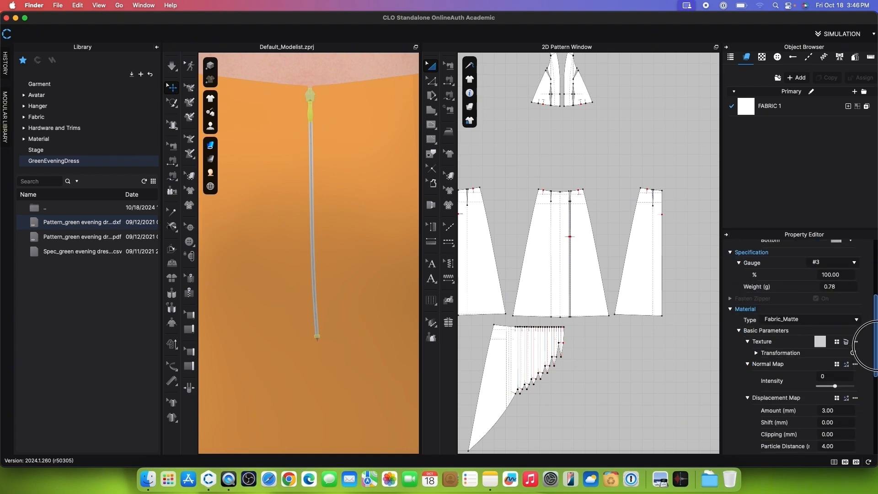
pyautogui.click(172, 66)
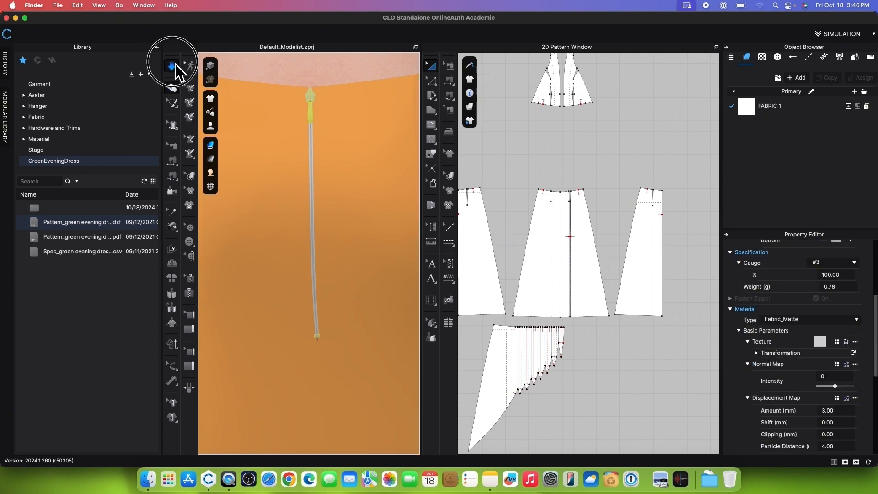
pyautogui.click(175, 63)
# Step: Select all the dress's pattern pieces and unfreeze them
pyautogui.scroll(-10, 314, 184)
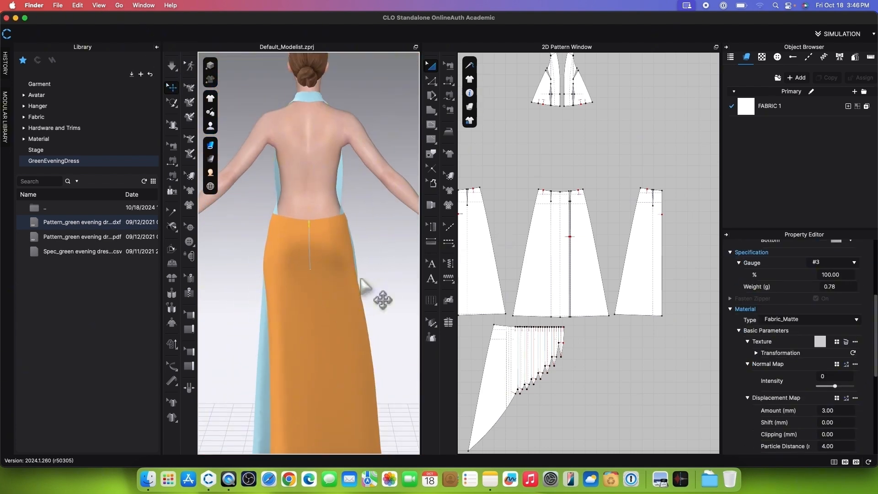
pyautogui.scroll(-5, 366, 285)
pyautogui.moveTo(391, 304); pyautogui.dragTo(176, 306, button='right')
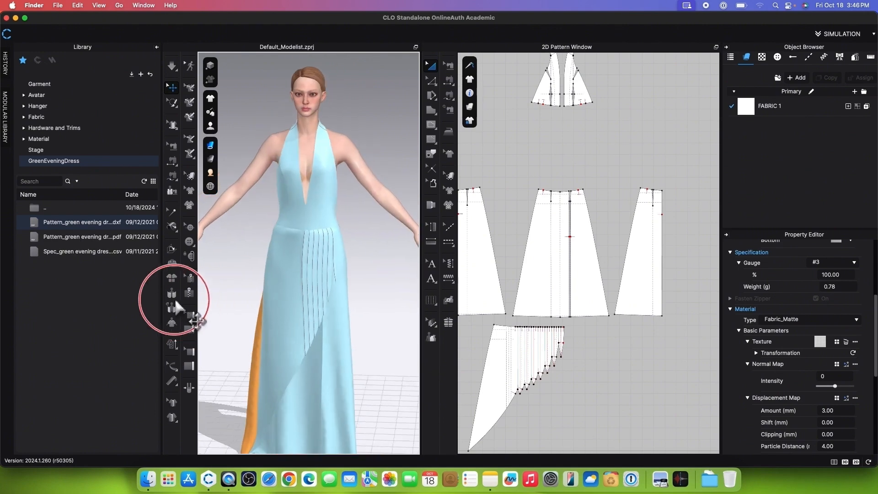
pyautogui.scroll(-3, 578, 245)
pyautogui.scroll(4, 583, 229)
pyautogui.scroll(-3, 587, 215)
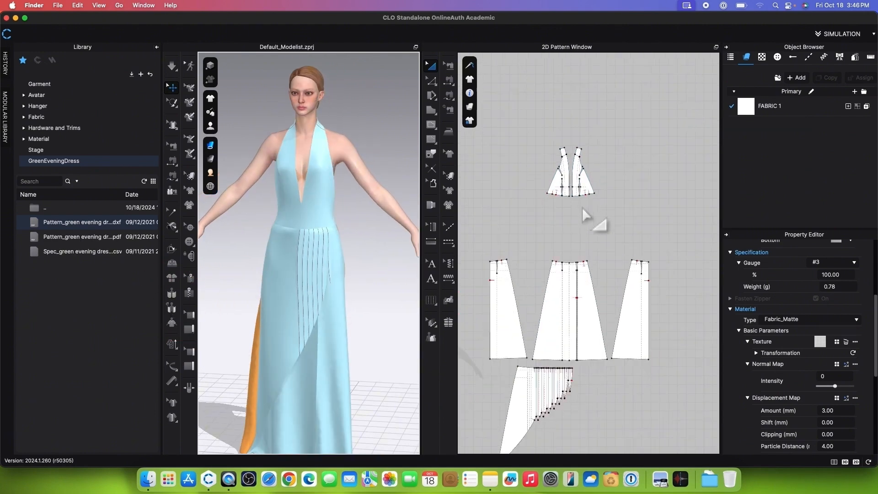
pyautogui.scroll(4, 573, 145)
pyautogui.scroll(-8, 569, 146)
pyautogui.moveTo(502, 139); pyautogui.dragTo(667, 346)
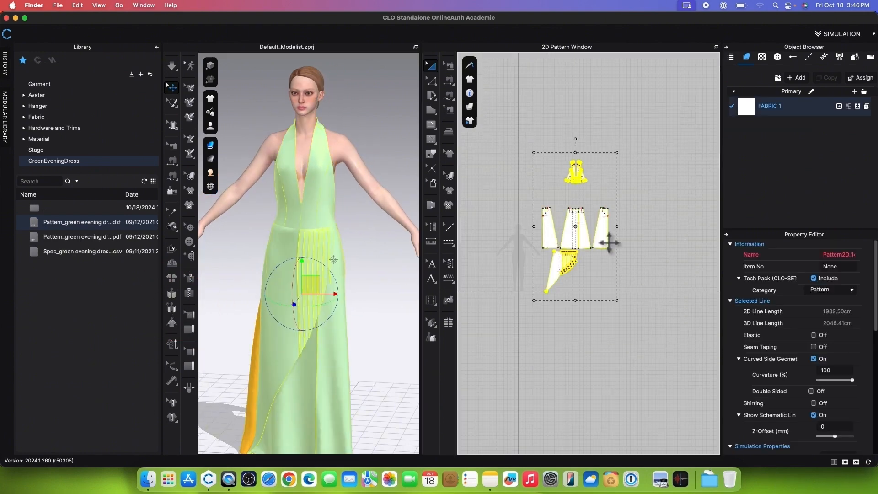
pyautogui.rightClick(608, 242)
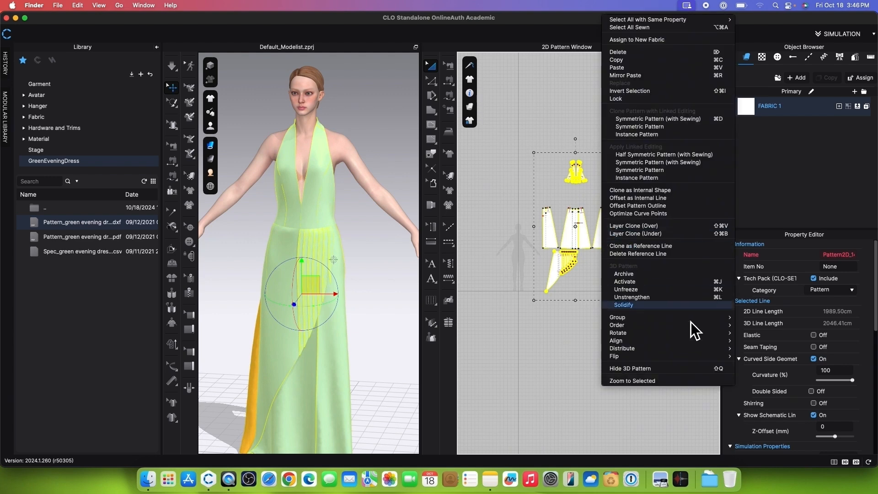
pyautogui.click(653, 293)
pyautogui.click(520, 316)
pyautogui.scroll(3, 518, 318)
pyautogui.scroll(-3, 516, 320)
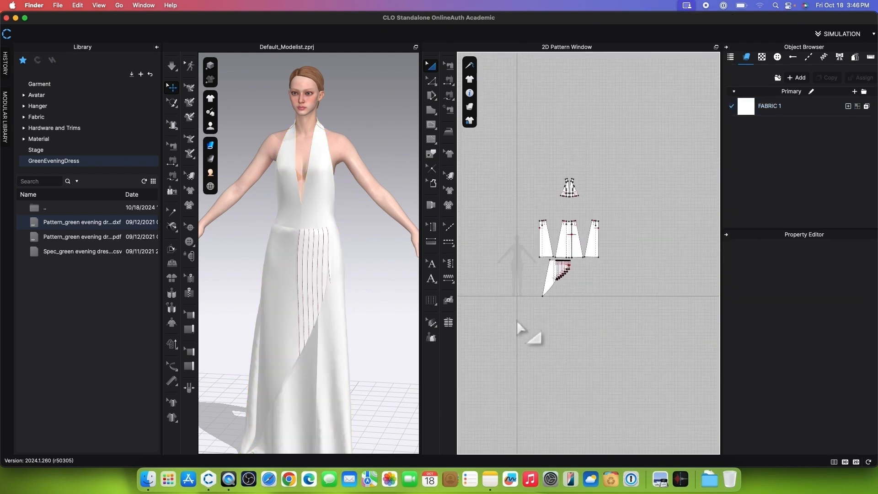
# Step: Apply Strengthen to all the pattern pieces of the dress
pyautogui.moveTo(507, 159); pyautogui.dragTo(625, 305)
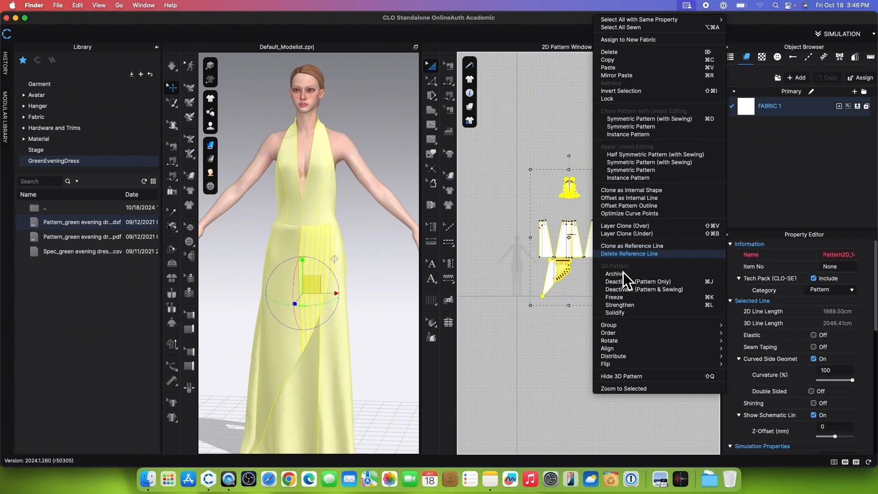
pyautogui.click(636, 305)
pyautogui.moveTo(231, 110); pyautogui.dragTo(205, 392, button='right')
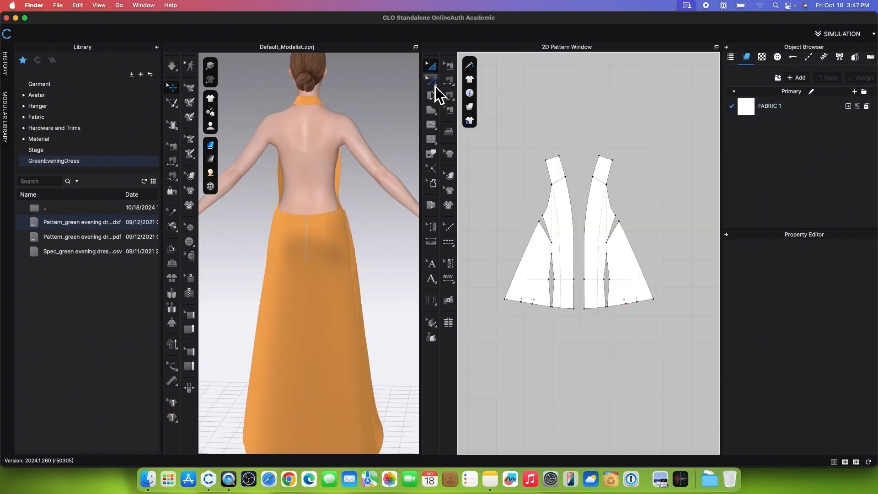
# Step: Turn on Elastic for the outer slanted and curved edges of both bodice pieces and open the elastic strength for editing
pyautogui.click(431, 81)
pyautogui.click(521, 259)
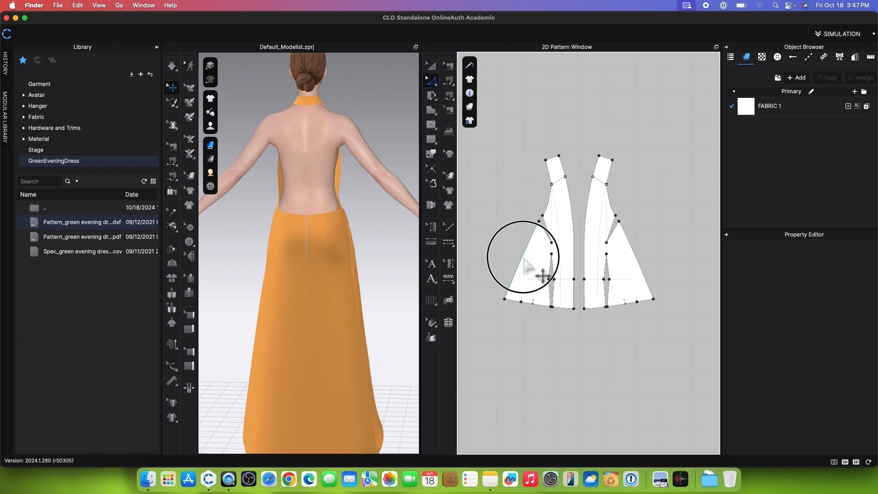
pyautogui.keyDown('shift'); pyautogui.click(547, 200); pyautogui.keyUp('shift')
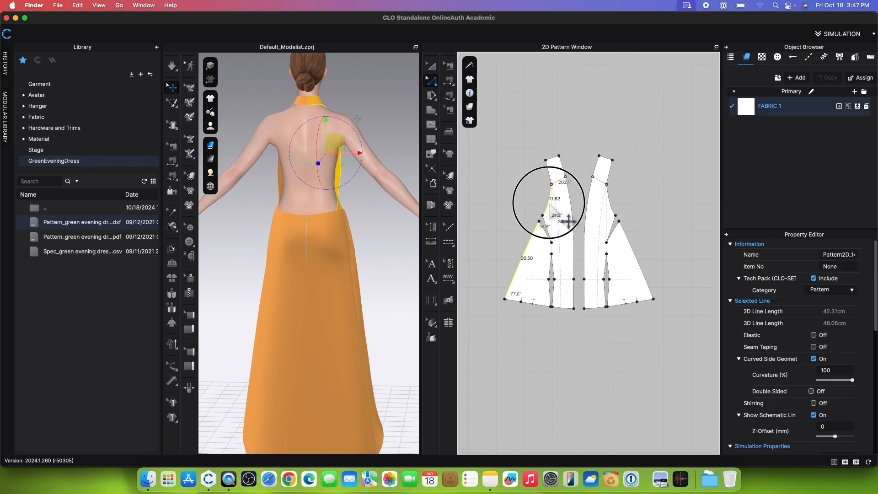
pyautogui.keyDown('shift'); pyautogui.click(612, 210); pyautogui.keyUp('shift')
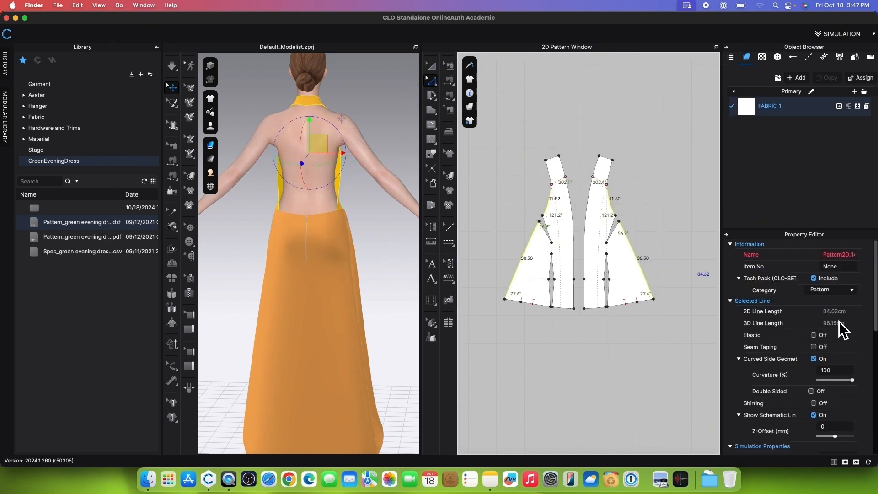
pyautogui.click(813, 335)
pyautogui.click(823, 347)
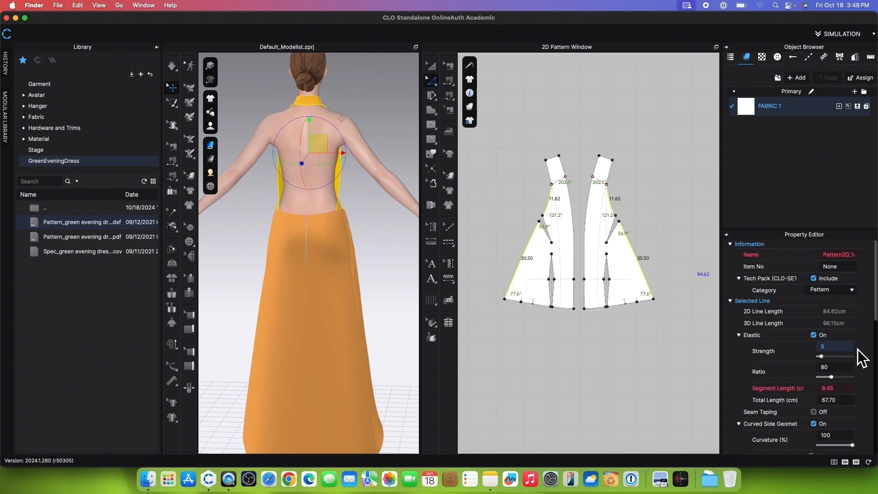
# Step: Set the bodice edges' elastic strength to 5 and ratio to 100, and start simulating the garment
pyautogui.write('5')
pyautogui.press('Return')
pyautogui.click(823, 370)
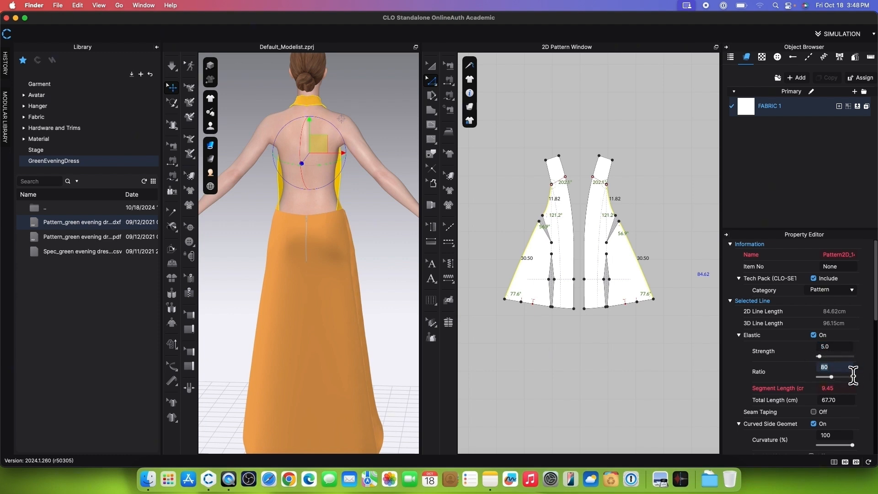
pyautogui.write('100')
pyautogui.press('Return')
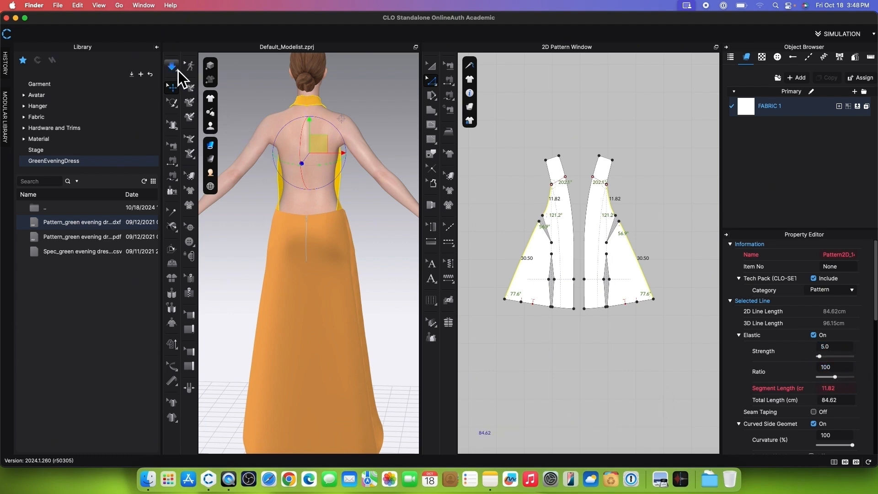
pyautogui.click(176, 68)
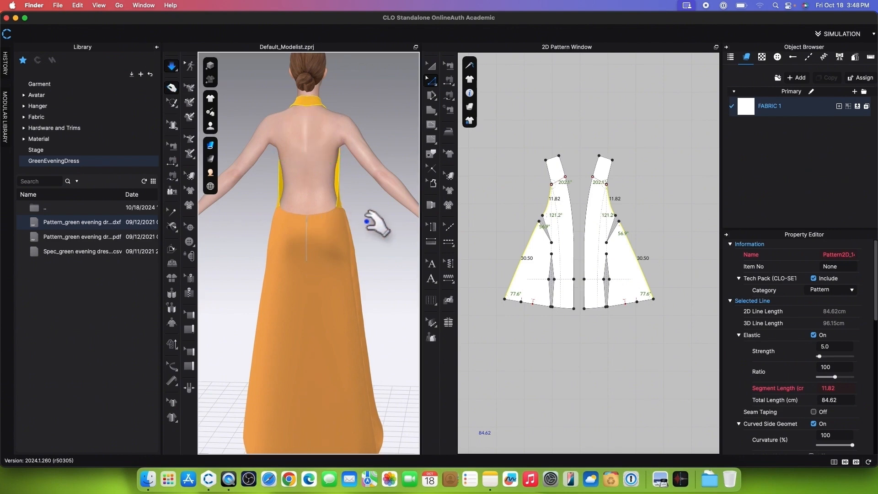
# Step: Turn on Elastic for the waist edges of both back skirt pieces with strength 5 and ratio 100, and stop the simulation
pyautogui.scroll(2, 374, 213)
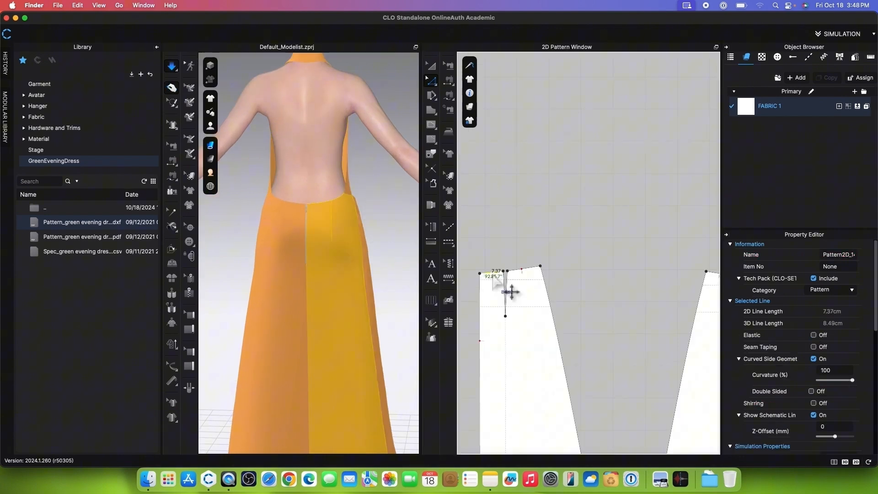
pyautogui.scroll(3, 503, 278)
pyautogui.keyDown('shift'); pyautogui.click(534, 261); pyautogui.keyUp('shift')
pyautogui.scroll(-3, 512, 283)
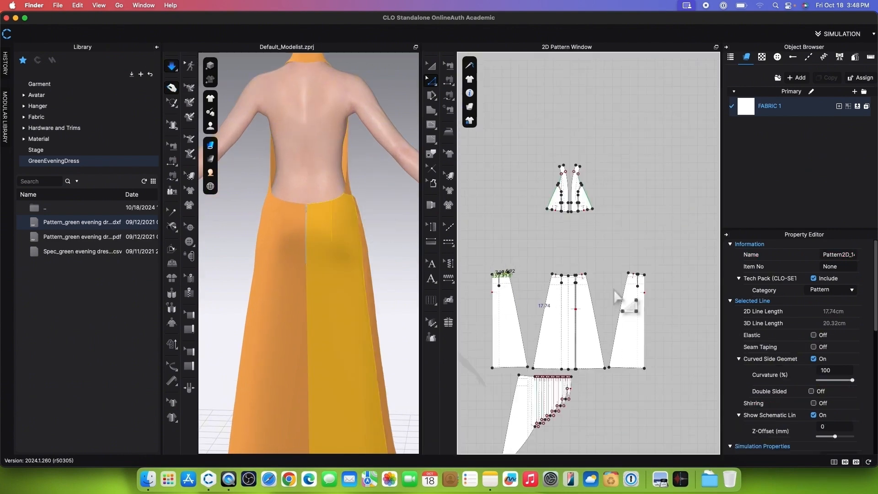
pyautogui.scroll(3, 674, 303)
pyautogui.click(672, 295)
pyautogui.keyDown('shift'); pyautogui.click(688, 288); pyautogui.keyUp('shift')
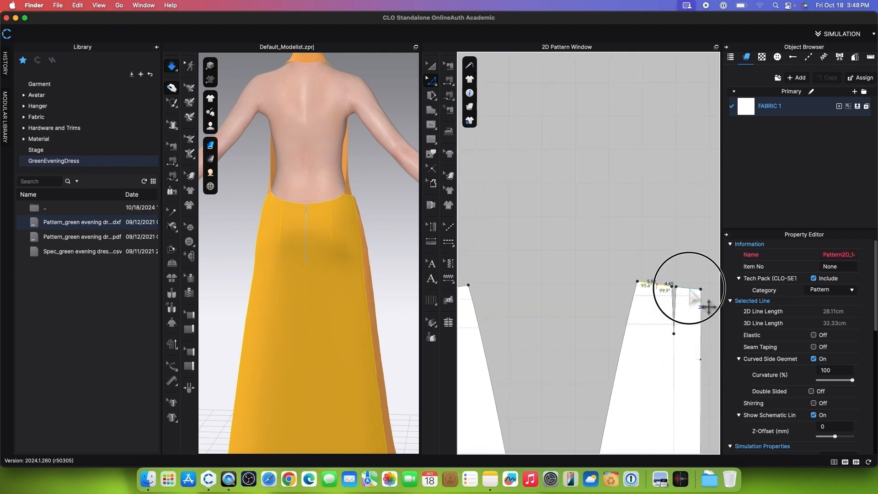
pyautogui.click(818, 339)
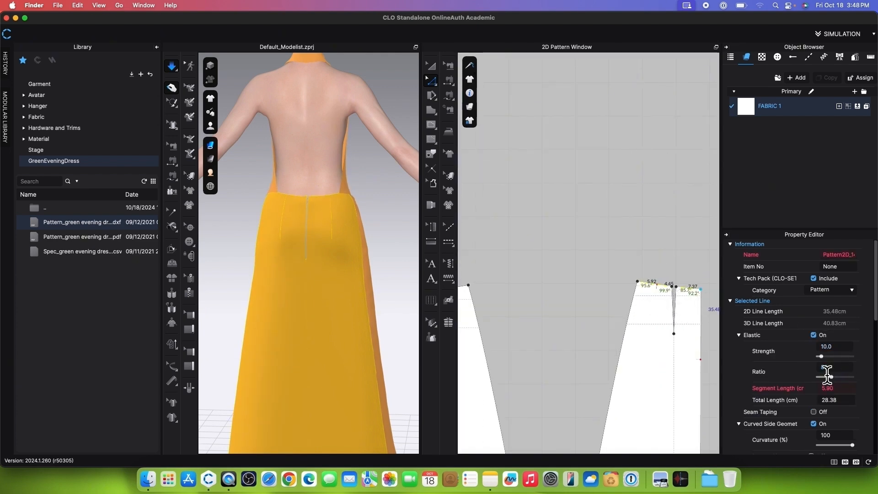
pyautogui.moveTo(822, 346); pyautogui.dragTo(840, 370)
pyautogui.press('Return')
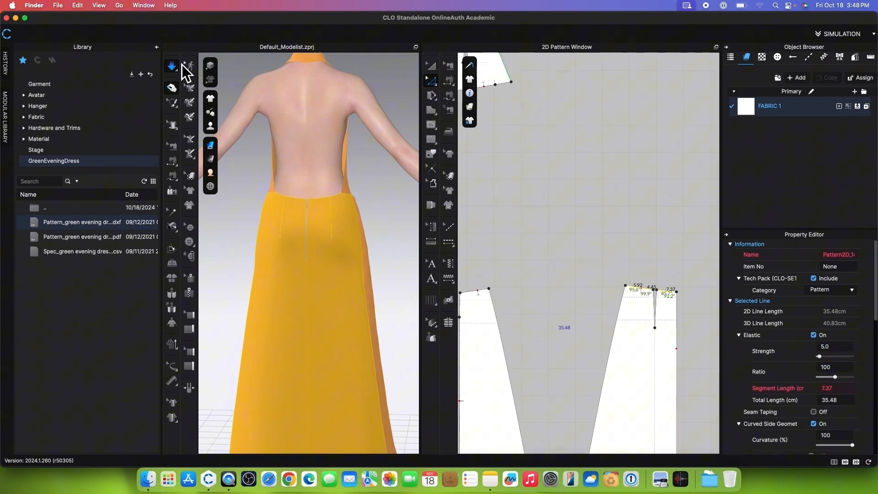
pyautogui.click(176, 68)
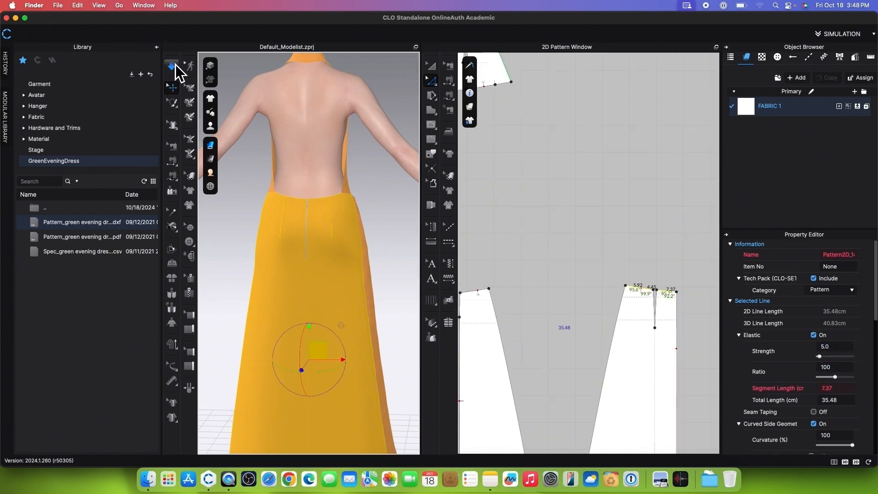
pyautogui.click(175, 66)
# Step: Select all the skirt pieces and the pleated overlay, and freeze them
pyautogui.scroll(-10, 570, 224)
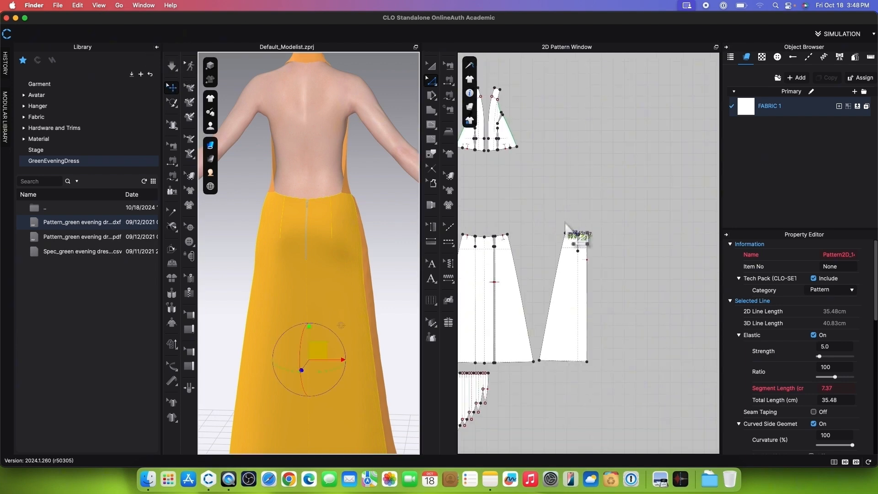
pyautogui.click(390, 234)
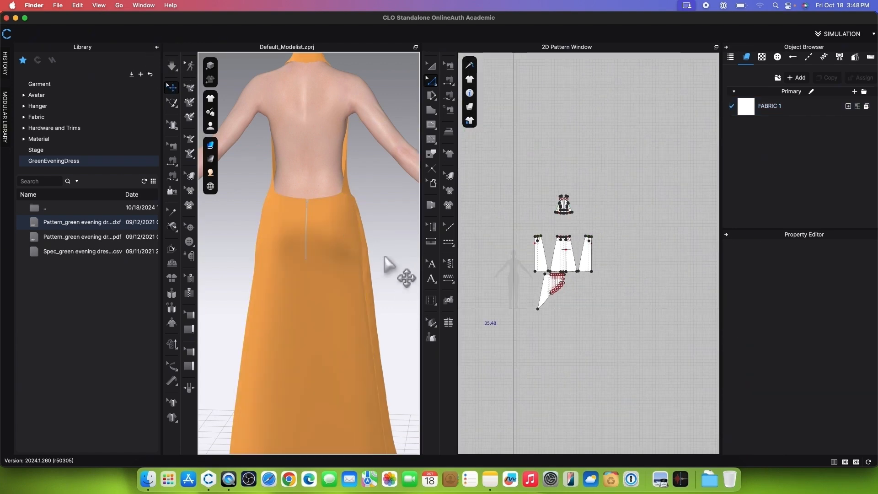
pyautogui.scroll(-2, 387, 267)
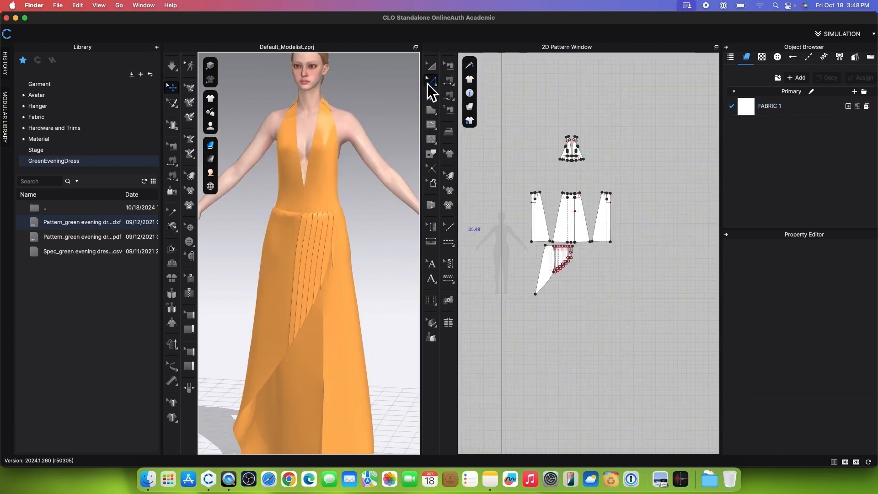
pyautogui.click(431, 66)
pyautogui.scroll(3, 501, 188)
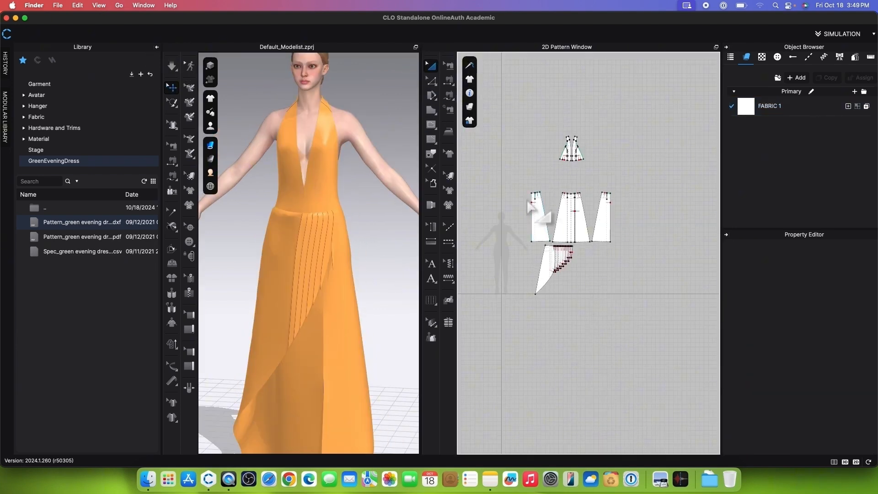
pyautogui.click(501, 187)
pyautogui.moveTo(498, 181); pyautogui.dragTo(657, 345)
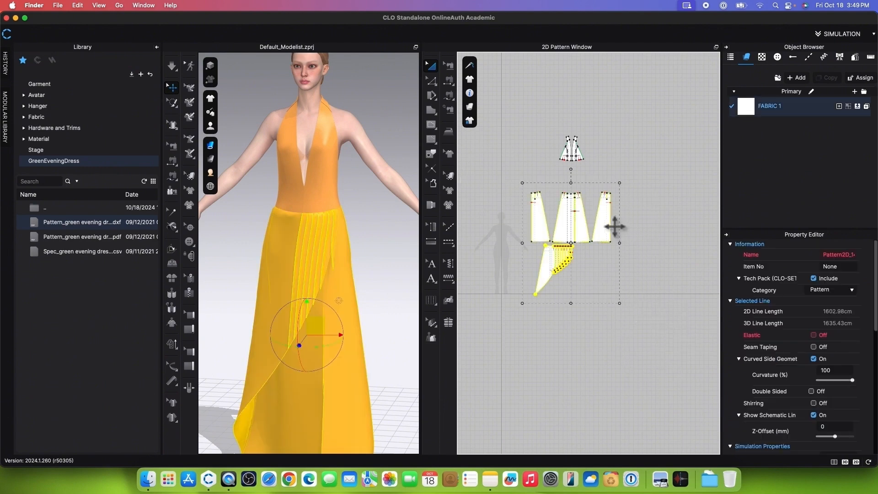
pyautogui.rightClick(610, 226)
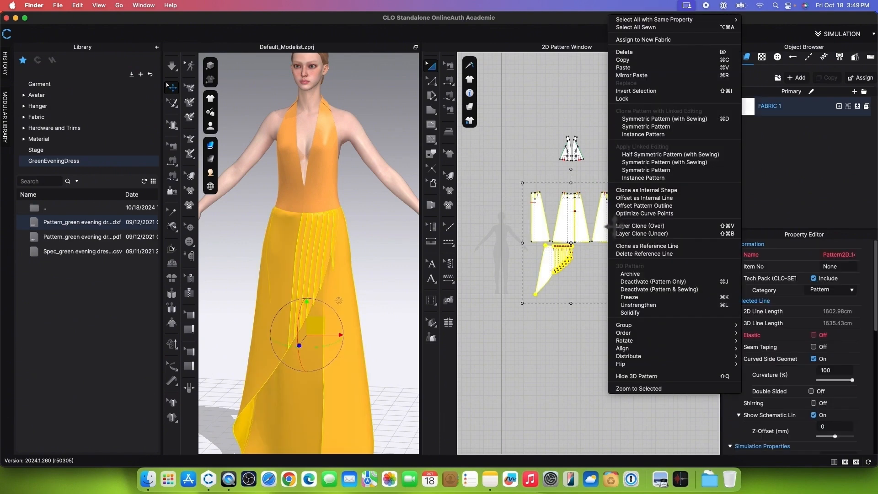
pyautogui.click(641, 300)
# Step: Create a Layer Clone (Under) of both bodice pieces and place it between the bodice and the skirt pieces in the 2D pattern layout
pyautogui.scroll(5, 571, 109)
pyautogui.scroll(2, 588, 314)
pyautogui.moveTo(498, 136); pyautogui.dragTo(652, 286)
pyautogui.rightClick(581, 220)
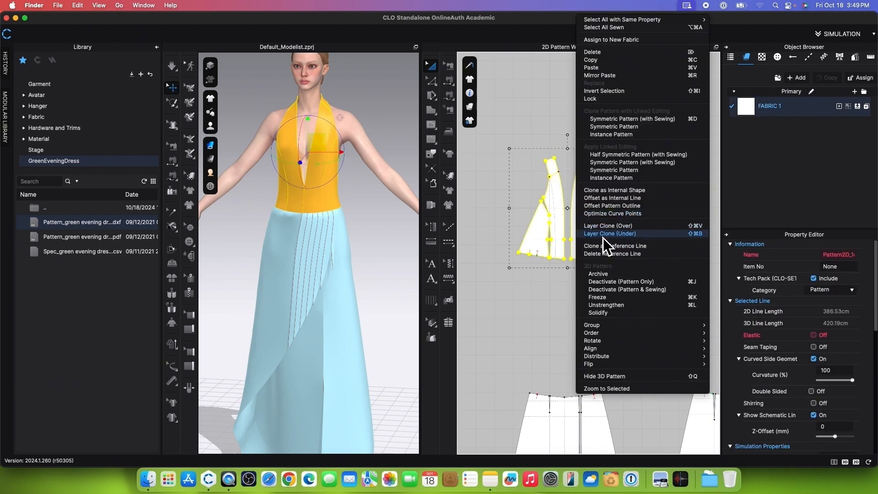
pyautogui.click(650, 234)
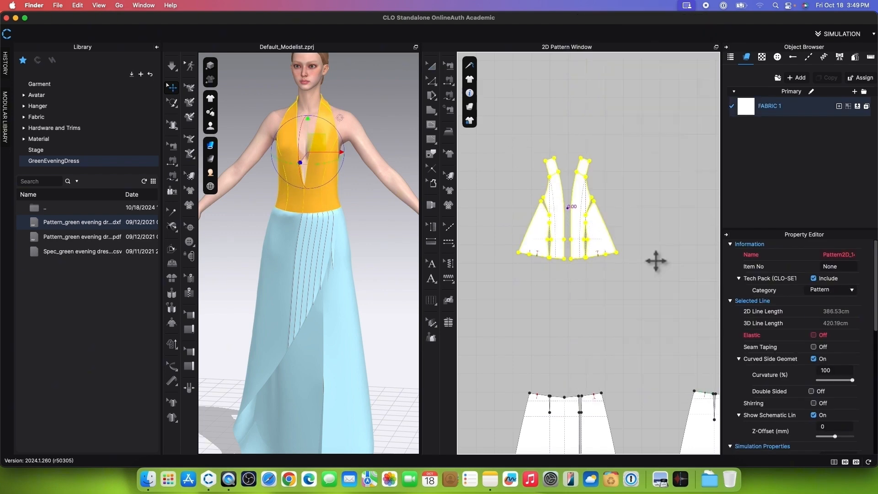
pyautogui.click(576, 328)
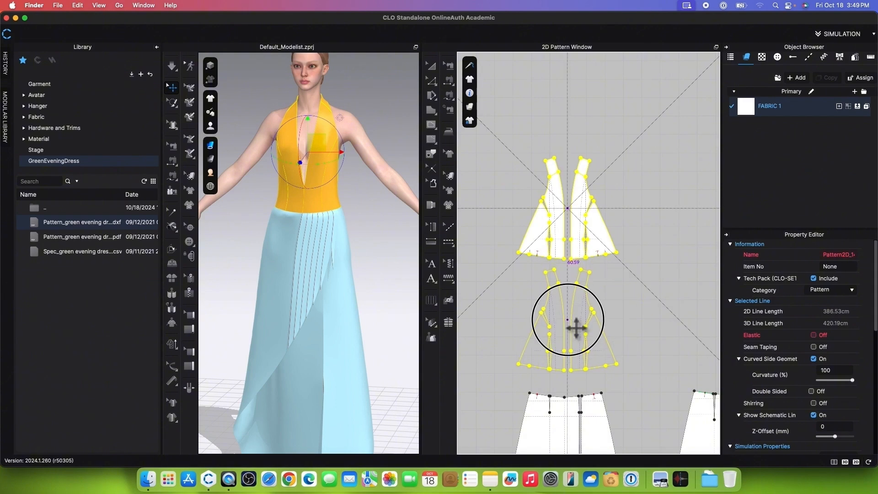
pyautogui.scroll(-3, 563, 250)
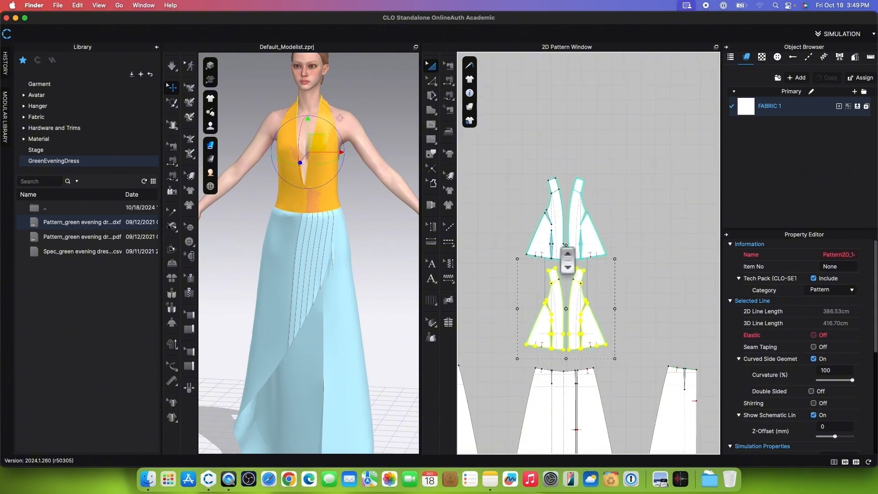
# Step: Hide the avatar in the 3D view and clear the pattern selection
pyautogui.scroll(2, 574, 318)
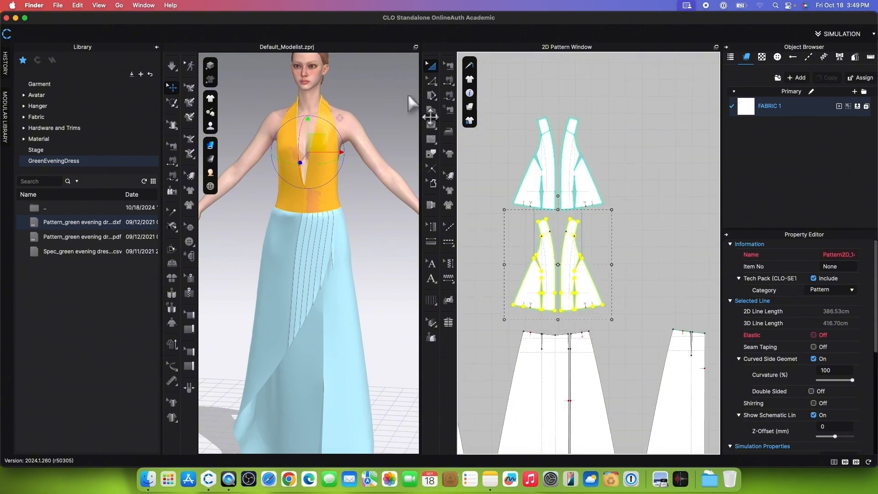
pyautogui.moveTo(211, 128)
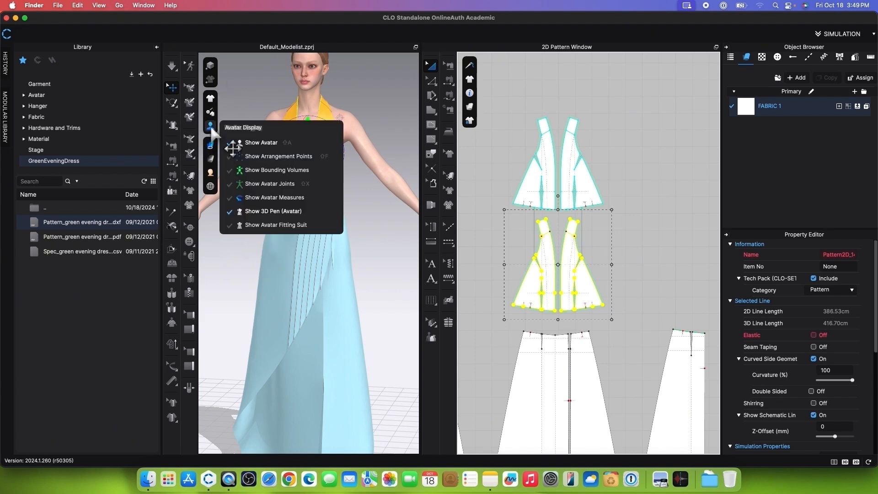
pyautogui.click(256, 143)
pyautogui.click(361, 187)
pyautogui.scroll(-5, 545, 228)
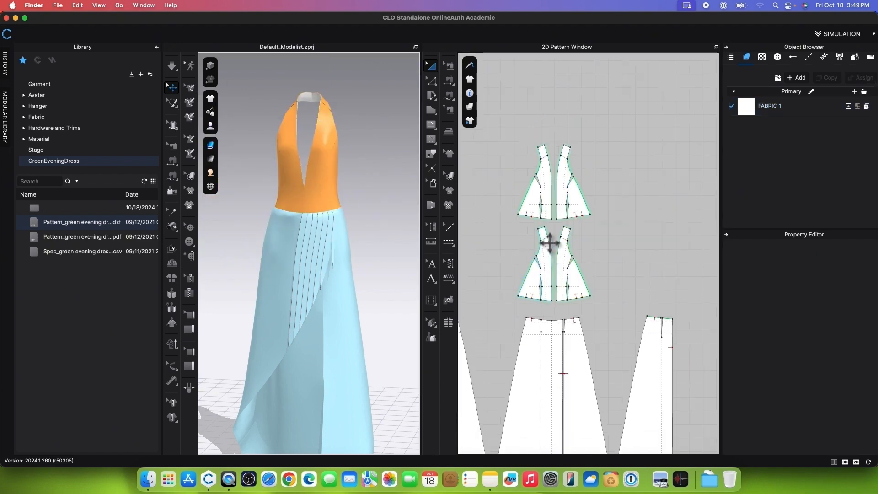
# Step: Select all the dress's pattern pieces, including the cloned bodice layer, and unfreeze them
pyautogui.moveTo(477, 143); pyautogui.dragTo(704, 387)
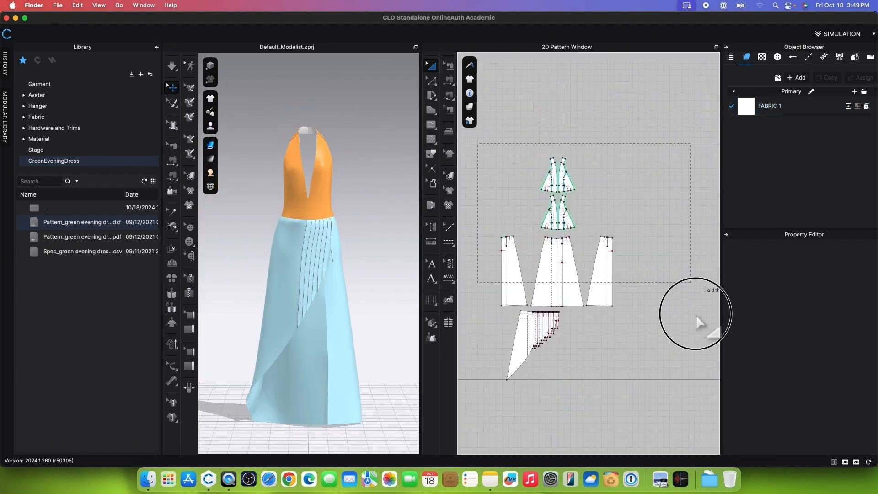
pyautogui.rightClick(575, 246)
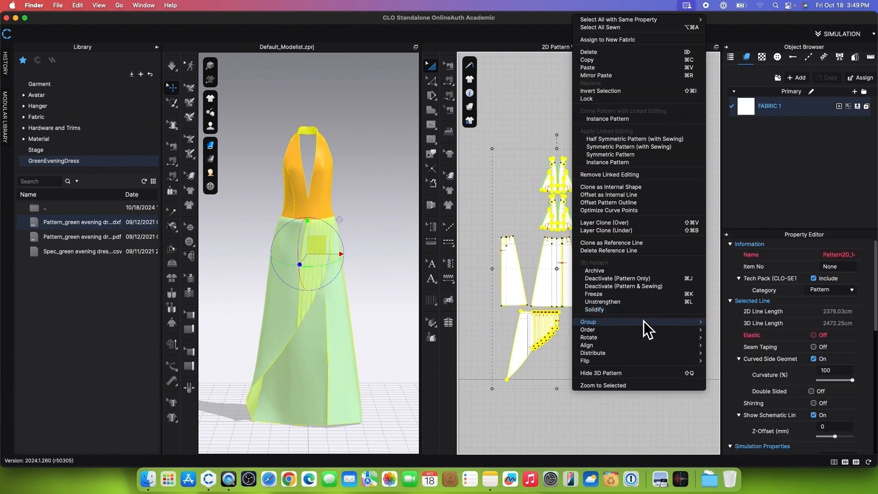
pyautogui.click(621, 297)
pyautogui.rightClick(580, 295)
pyautogui.click(606, 287)
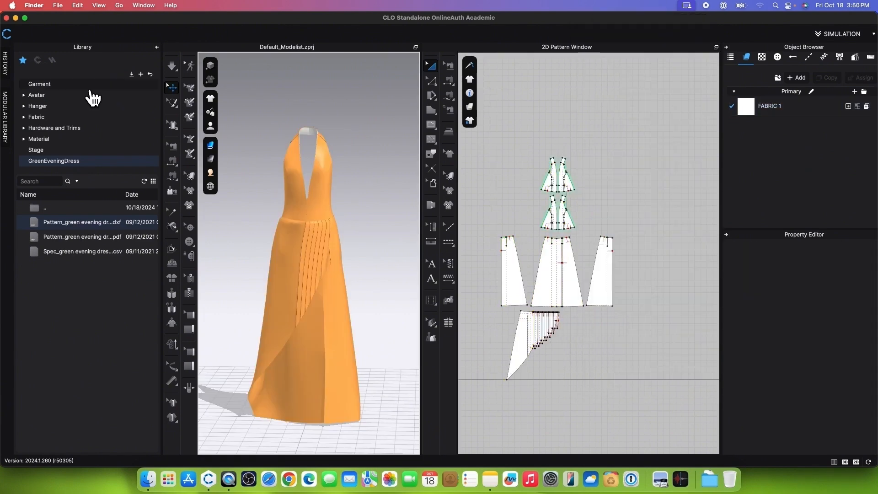
# Step: Search the fabric library for silk and replace FABRIC 1 with V1_Woven_Silk_Charmeuse
pyautogui.click(81, 117)
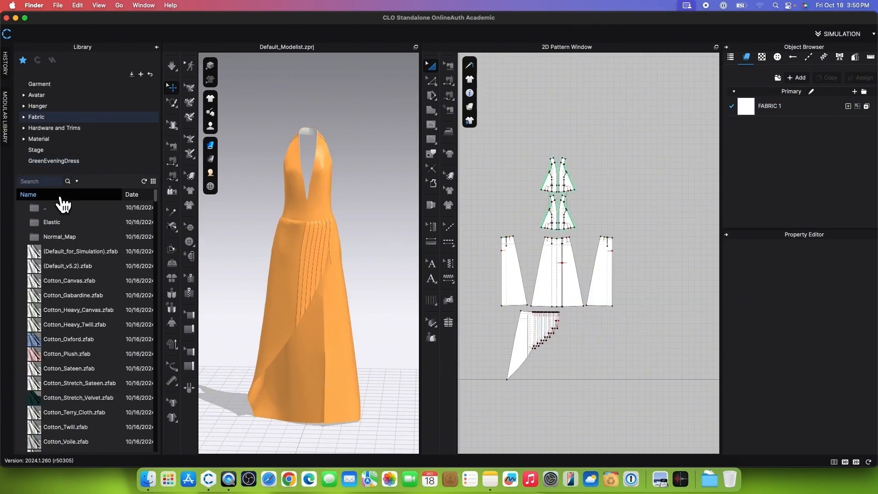
pyautogui.press('Return')
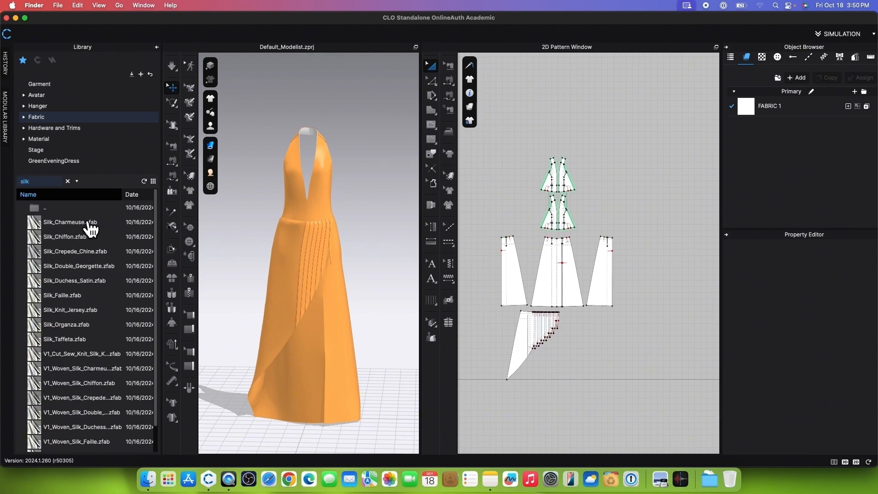
pyautogui.click(86, 370)
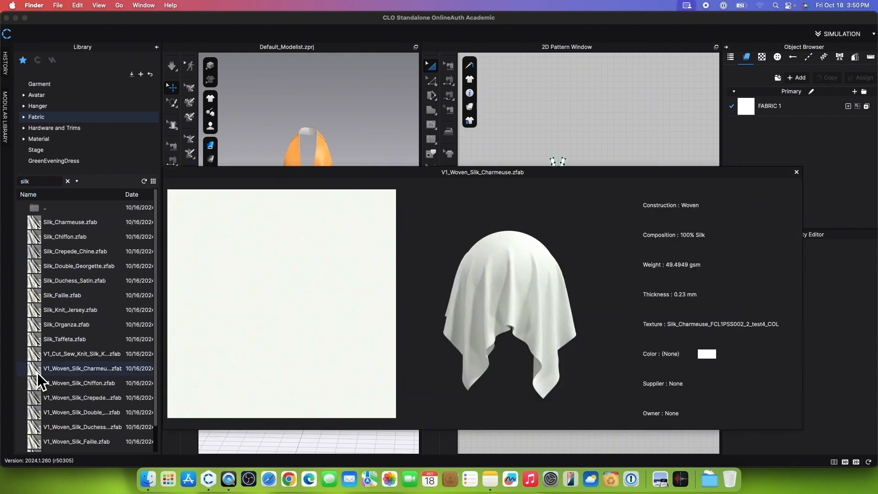
pyautogui.moveTo(37, 372); pyautogui.dragTo(796, 112)
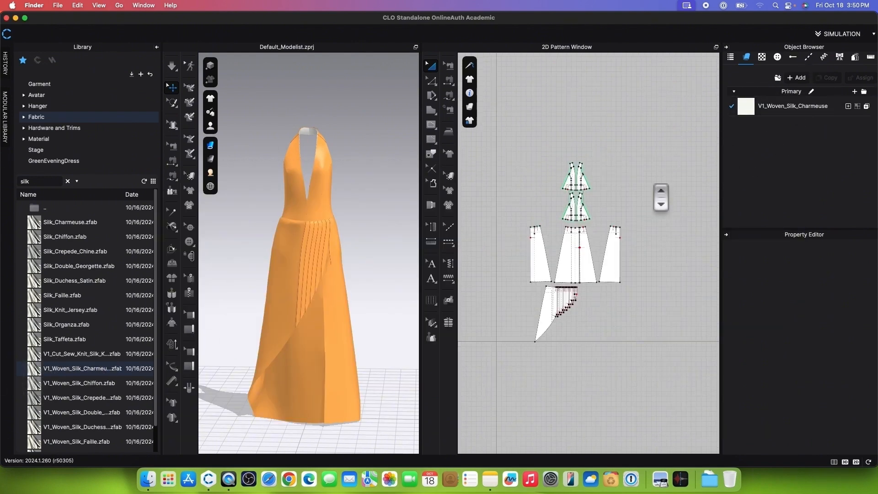
# Step: Simulate the dress with the silk fabric and check its drape from several sides
pyautogui.click(173, 65)
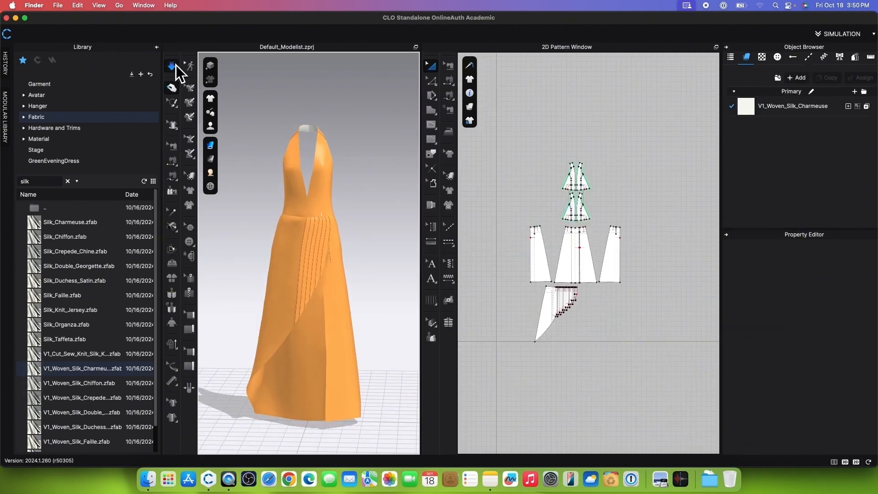
pyautogui.scroll(3, 343, 249)
pyautogui.scroll(-4, 345, 249)
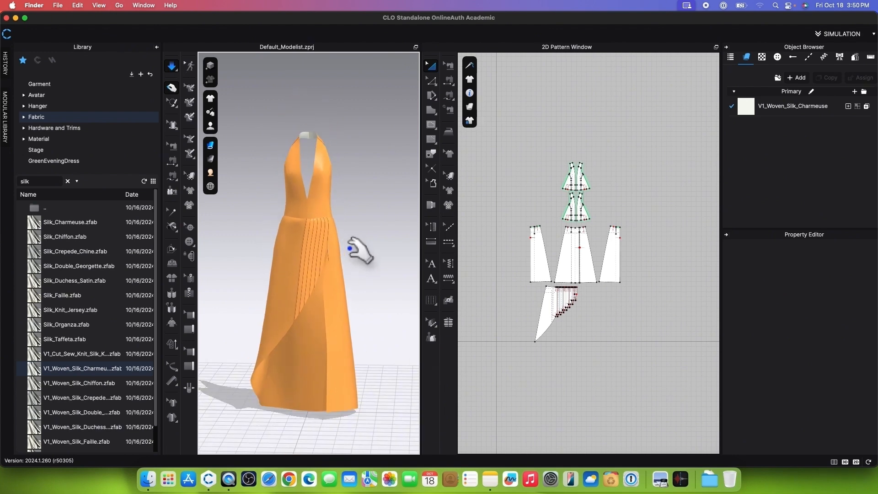
pyautogui.moveTo(381, 263); pyautogui.dragTo(247, 261, button='right')
pyautogui.moveTo(382, 248); pyautogui.dragTo(320, 254, button='right')
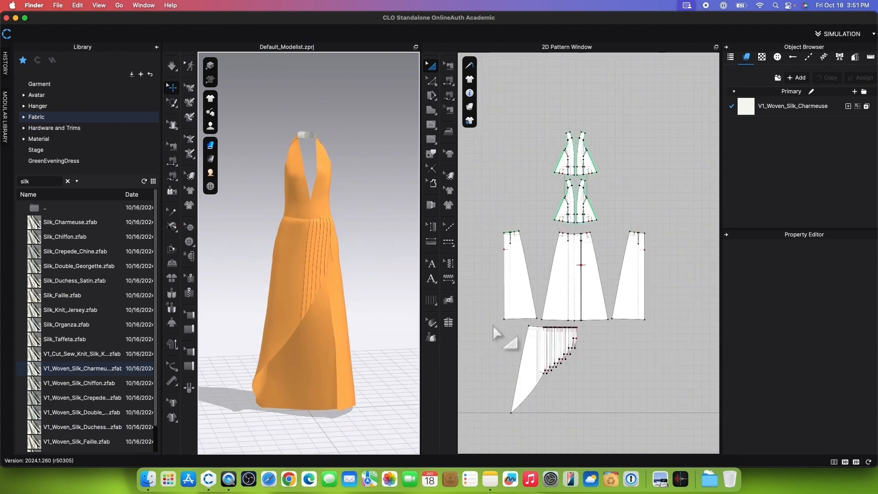
# Step: Select the pleated overlay piece and freeze it
pyautogui.moveTo(492, 329); pyautogui.dragTo(609, 419)
pyautogui.rightClick(535, 377)
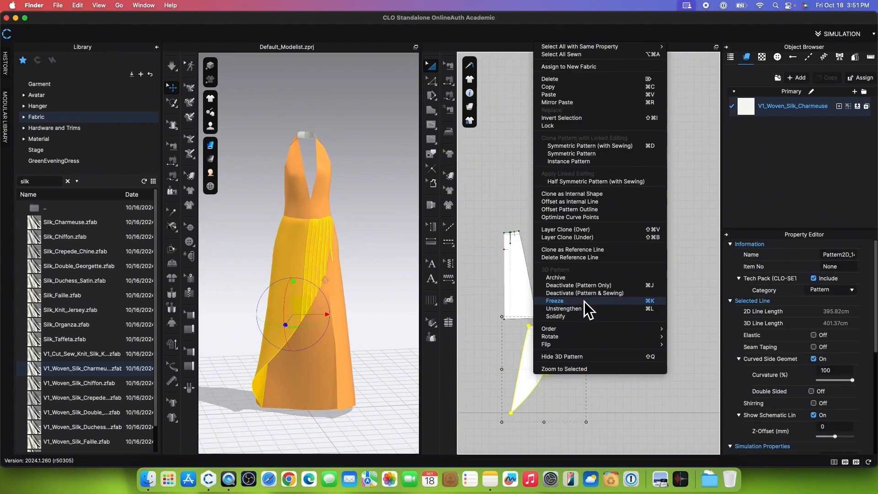
pyautogui.click(585, 301)
# Step: Select all the pattern pieces, apply Unstrengthen to them, and clear the selection
pyautogui.scroll(-2, 580, 173)
pyautogui.moveTo(493, 126); pyautogui.dragTo(684, 326)
pyautogui.rightClick(621, 266)
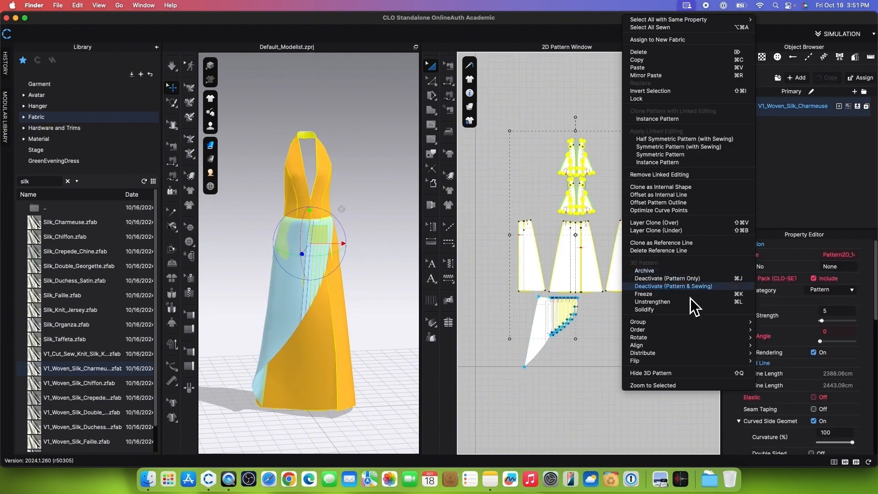
pyautogui.click(691, 302)
pyautogui.click(622, 379)
# Step: Set the colour of the V1_Woven_Silk_Charmeuse fabric to green 85A748
pyautogui.click(835, 111)
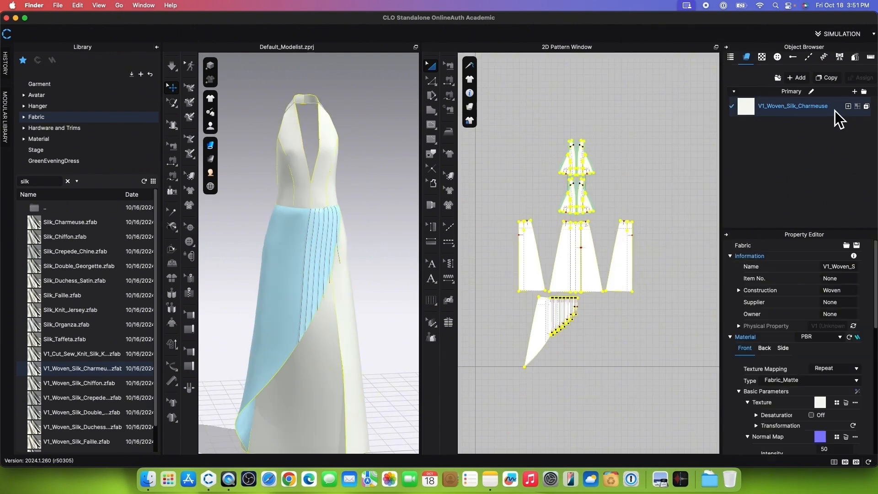
pyautogui.scroll(-5, 814, 396)
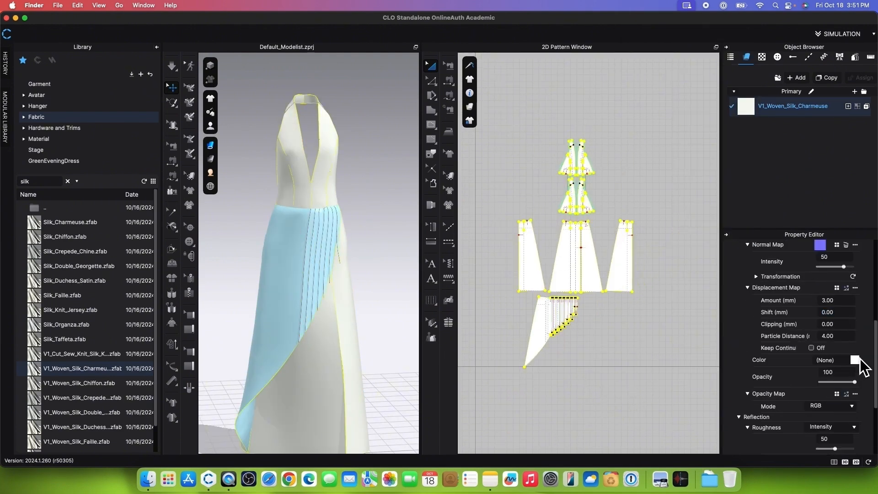
pyautogui.click(856, 362)
pyautogui.moveTo(407, 87); pyautogui.dragTo(538, 95)
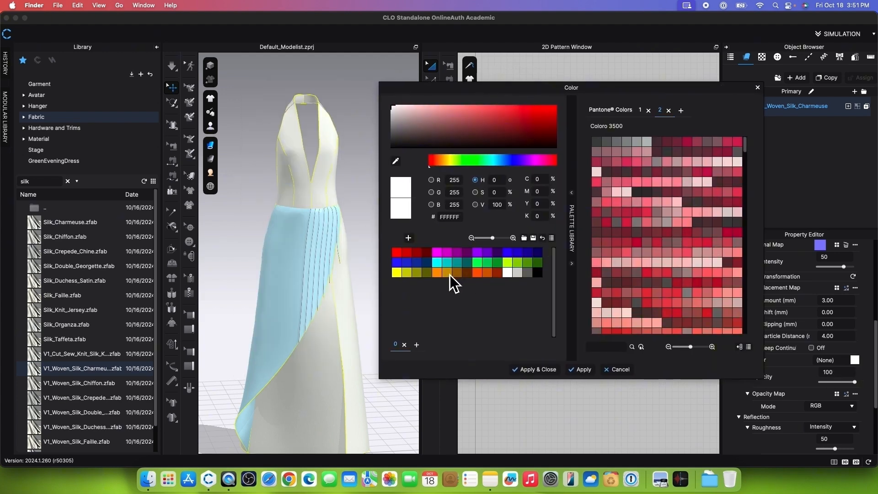
pyautogui.click(528, 262)
pyautogui.moveTo(537, 126); pyautogui.dragTo(485, 120)
pyautogui.click(534, 369)
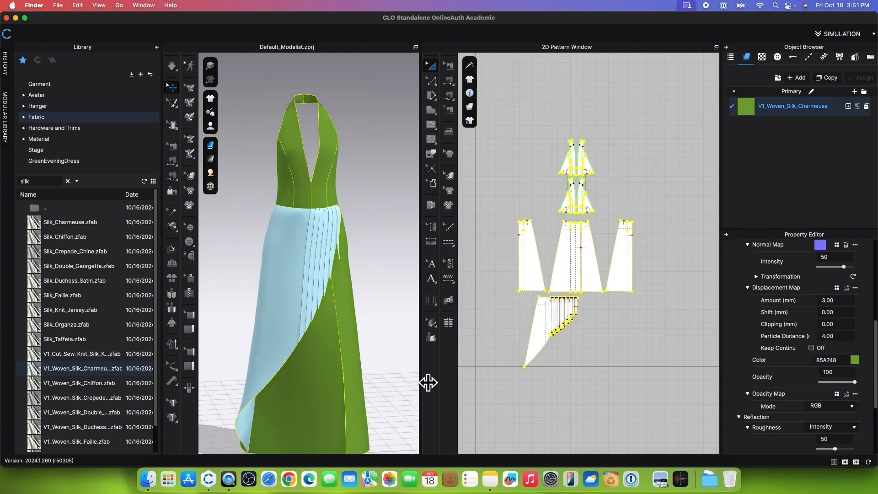
# Step: Change the charmeuse fabric's material type to Fabric_Silk/Satin and clear the selection
pyautogui.scroll(5, 790, 323)
pyautogui.click(791, 325)
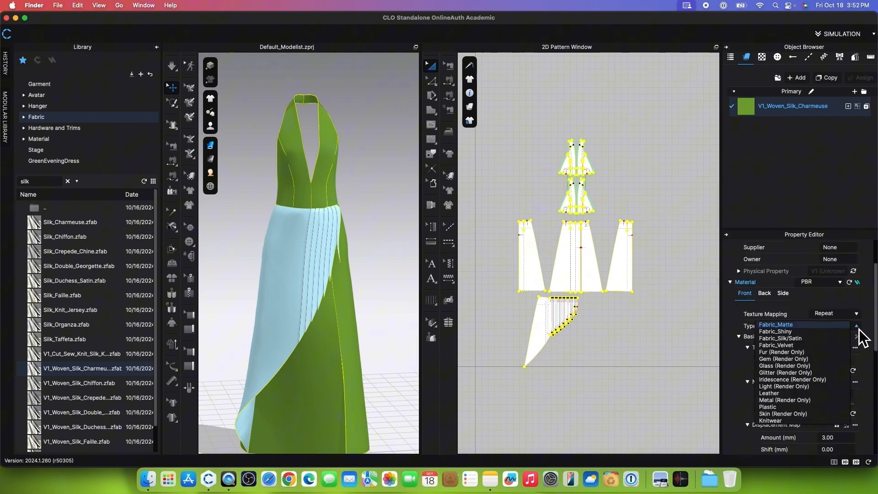
pyautogui.click(800, 339)
pyautogui.click(235, 72)
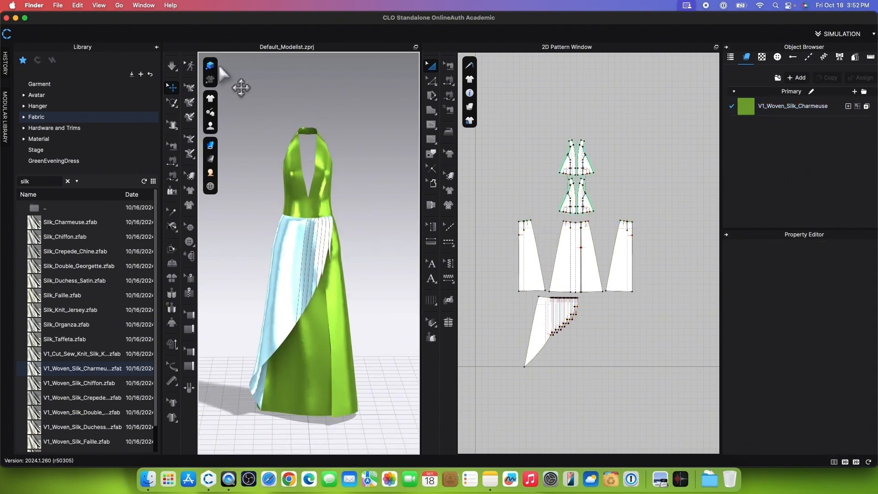
# Step: Set the V1_Woven_Silk_Charmeuse fabric's reflection intensity to 24 and deselect the fabric
pyautogui.click(793, 105)
pyautogui.moveTo(843, 402); pyautogui.dragTo(829, 404)
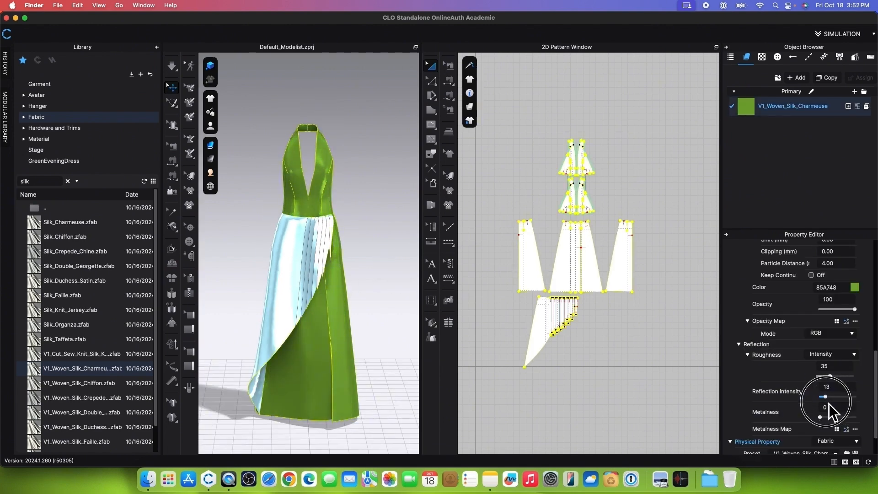
pyautogui.scroll(5, 353, 315)
pyautogui.scroll(-3, 356, 314)
pyautogui.click(367, 307)
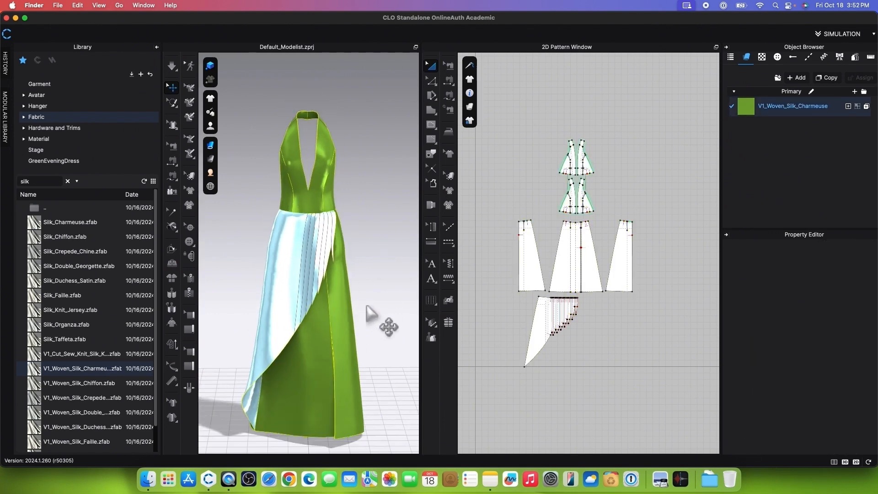
# Step: Duplicate the V1_Woven_Silk_Charmeuse fabric and rename the copy "Linging"
pyautogui.scroll(4, 609, 174)
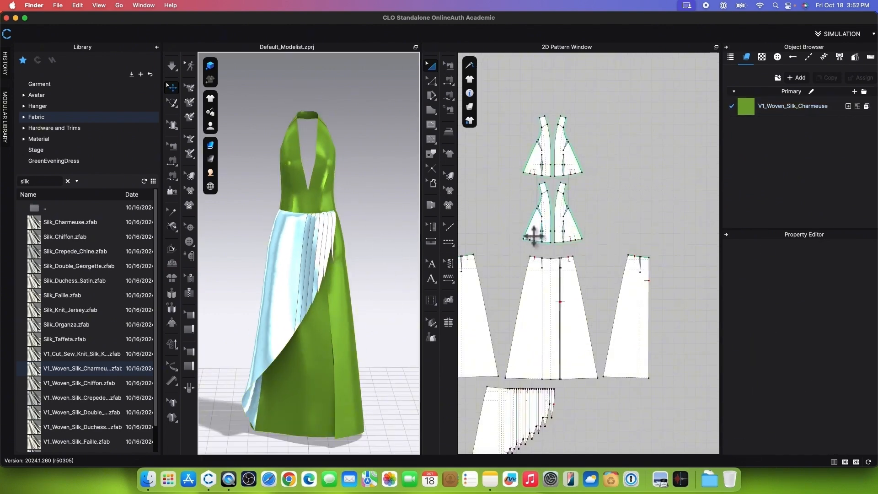
pyautogui.scroll(3, 533, 236)
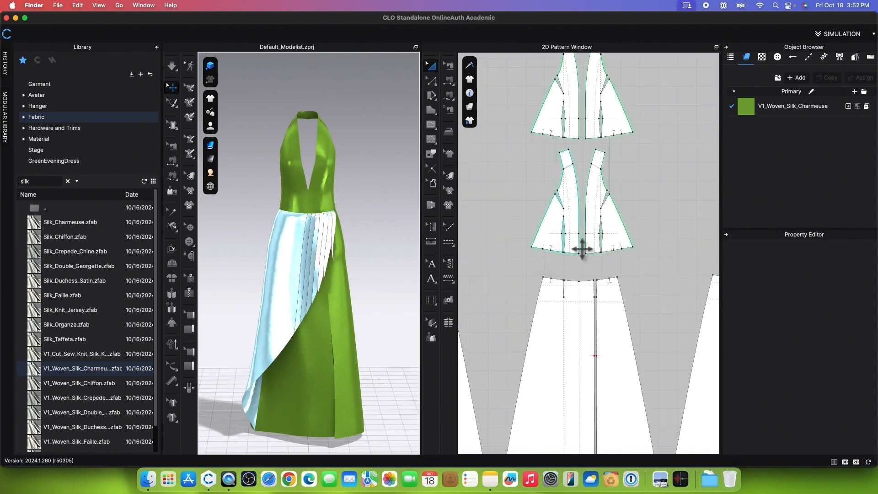
pyautogui.scroll(3, 582, 249)
pyautogui.click(838, 110)
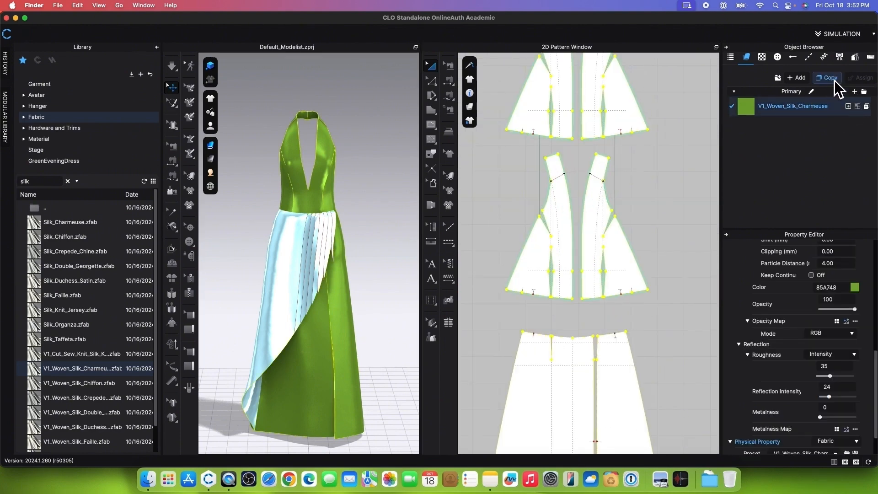
pyautogui.click(829, 78)
pyautogui.doubleClick(819, 126)
pyautogui.write('Linging')
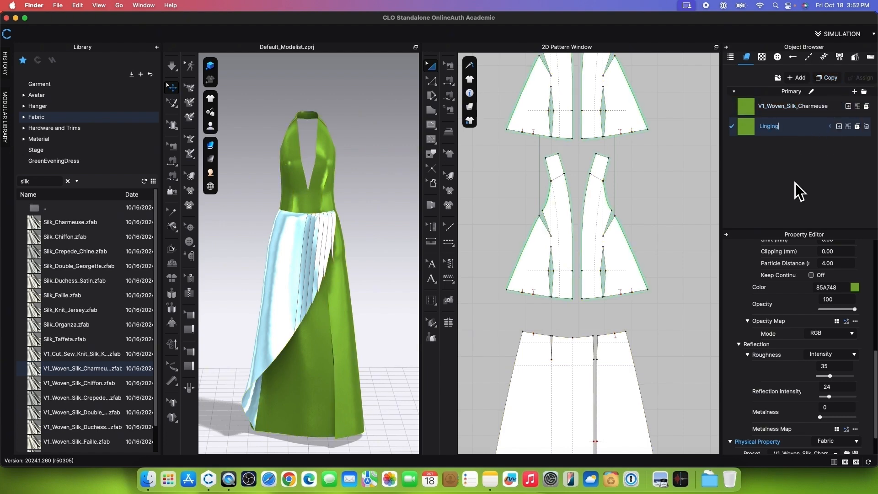
pyautogui.press('Return')
# Step: Select the lower set of bodice pattern pieces and assign the Linging fabric to them
pyautogui.scroll(-1, 680, 138)
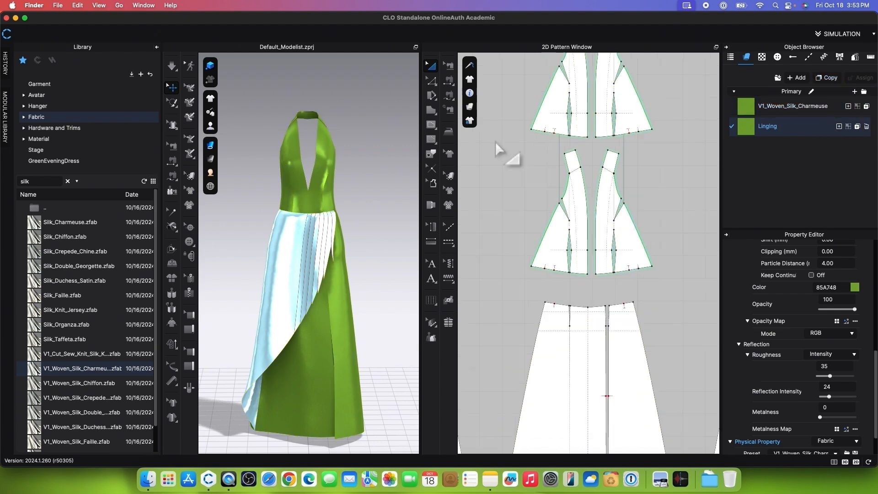
pyautogui.moveTo(496, 143); pyautogui.dragTo(681, 295)
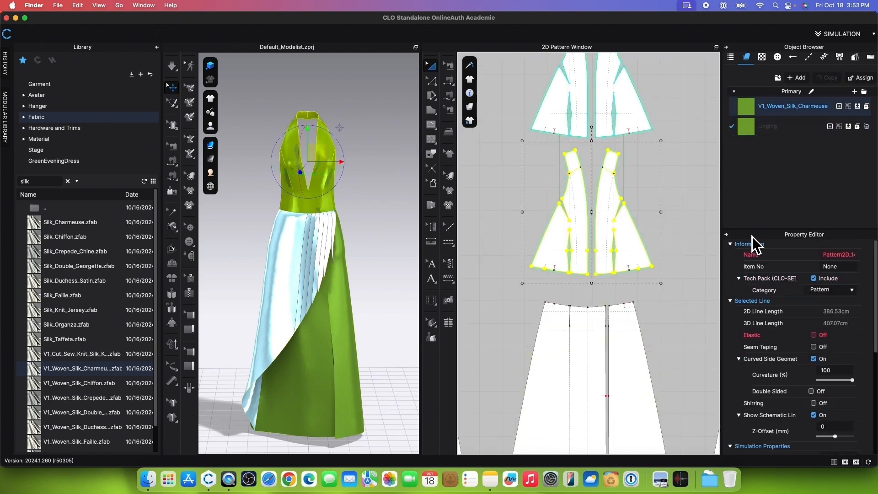
pyautogui.click(850, 130)
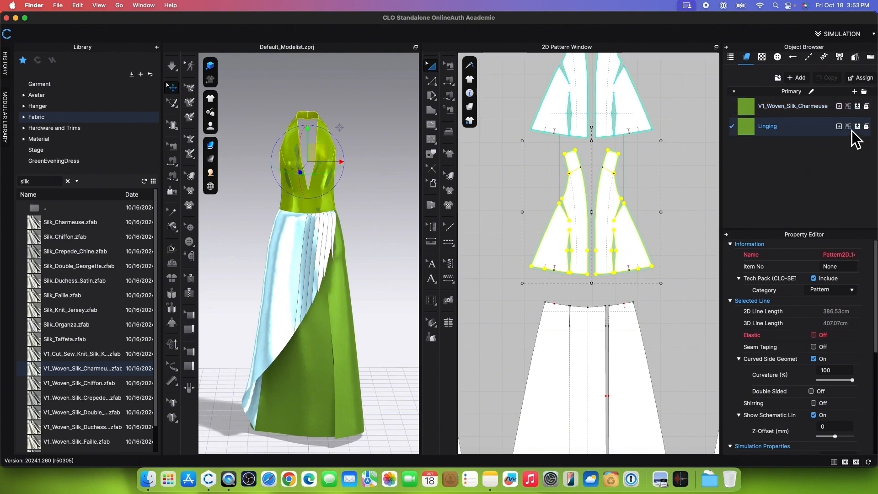
# Step: Set the Linging fabric's colour to the pale yellow YKK 054 from the YKK Global Colors palette
pyautogui.click(841, 136)
pyautogui.scroll(-6, 864, 302)
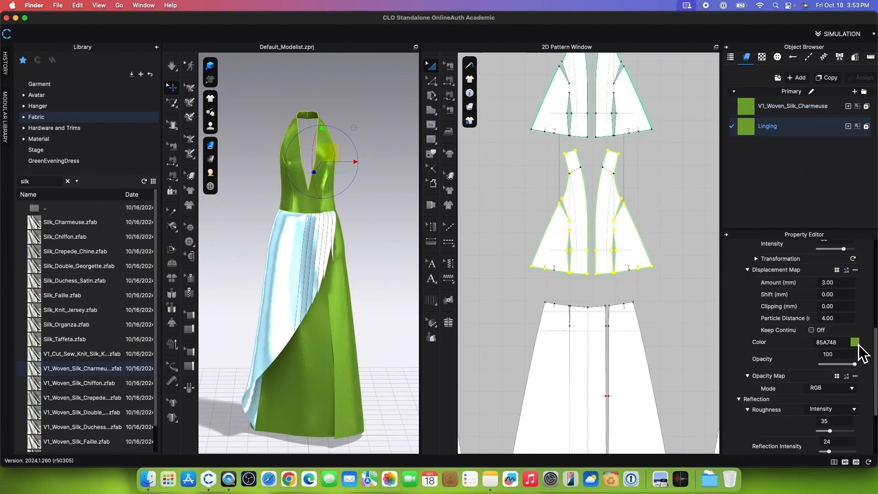
pyautogui.click(854, 342)
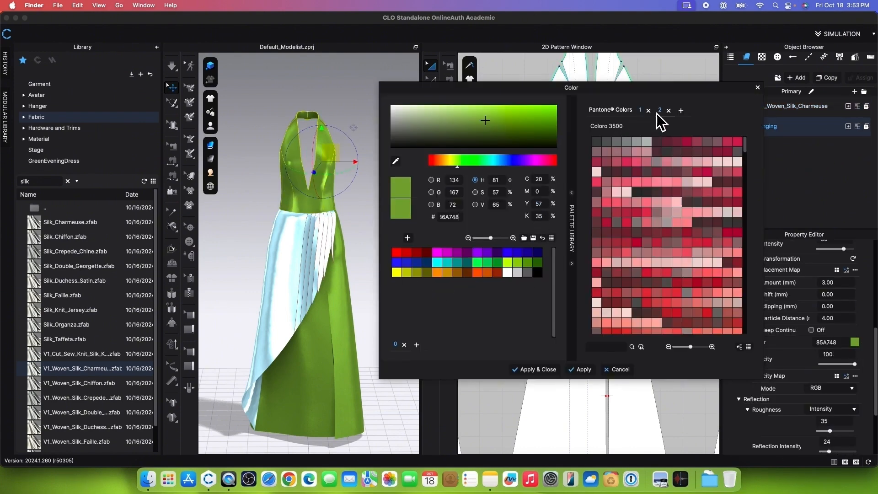
pyautogui.click(640, 110)
pyautogui.click(657, 172)
pyautogui.click(537, 370)
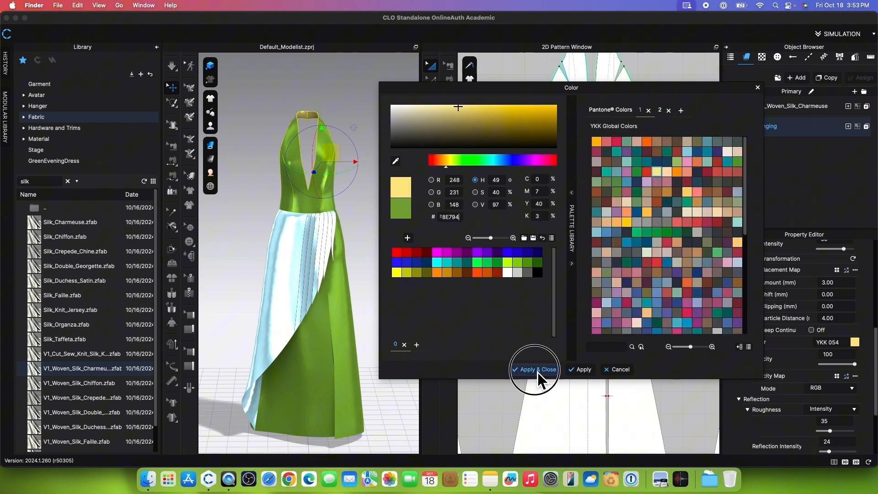
pyautogui.click(499, 284)
# Step: Trace the curved front baselines on both bodice lining pieces as internal lines
pyautogui.scroll(5, 382, 180)
pyautogui.scroll(-3, 372, 183)
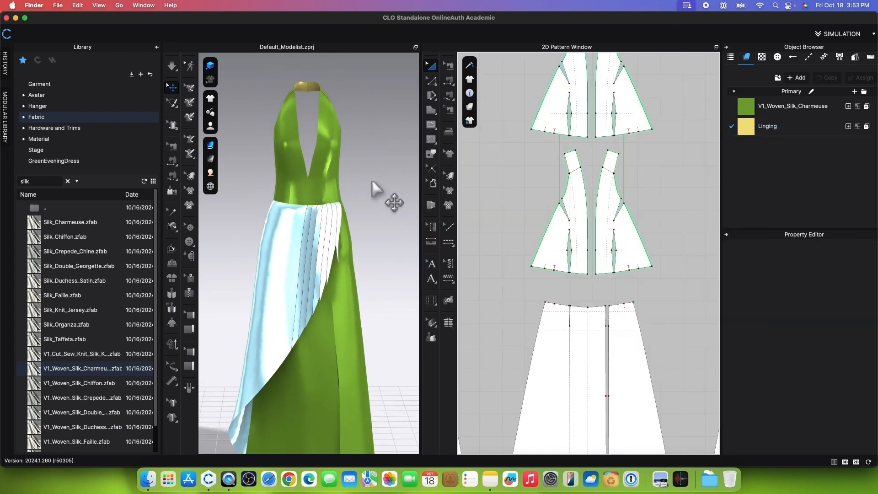
pyautogui.scroll(3, 381, 179)
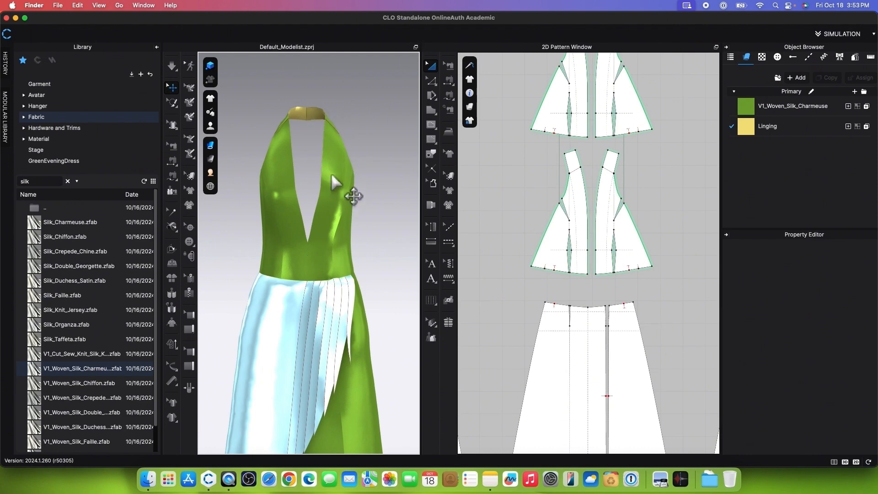
pyautogui.scroll(-1, 352, 183)
pyautogui.scroll(3, 623, 186)
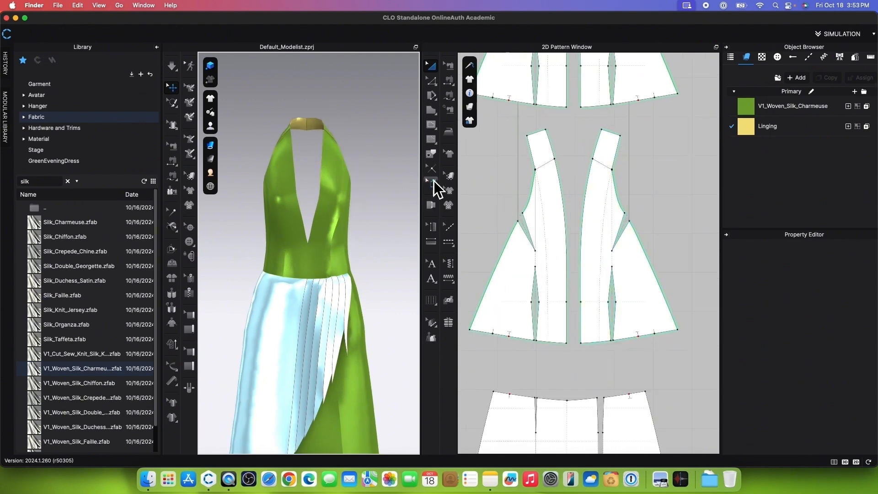
pyautogui.click(430, 153)
pyautogui.click(543, 224)
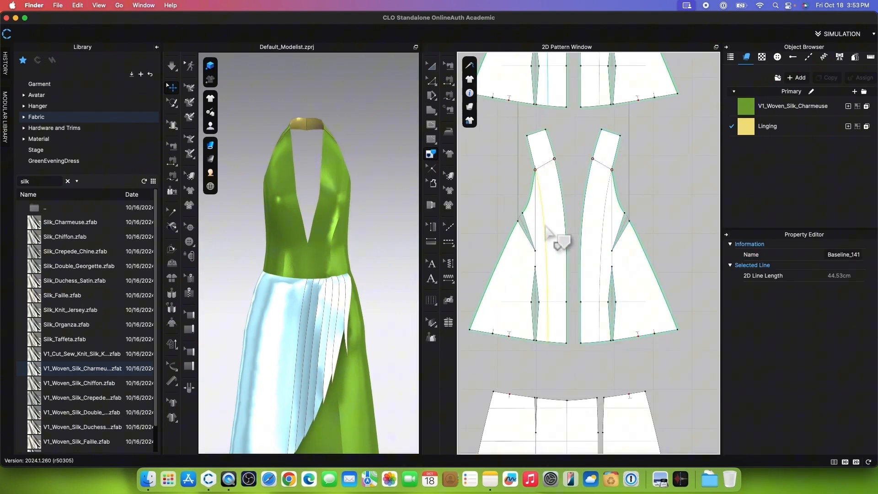
pyautogui.click(600, 233)
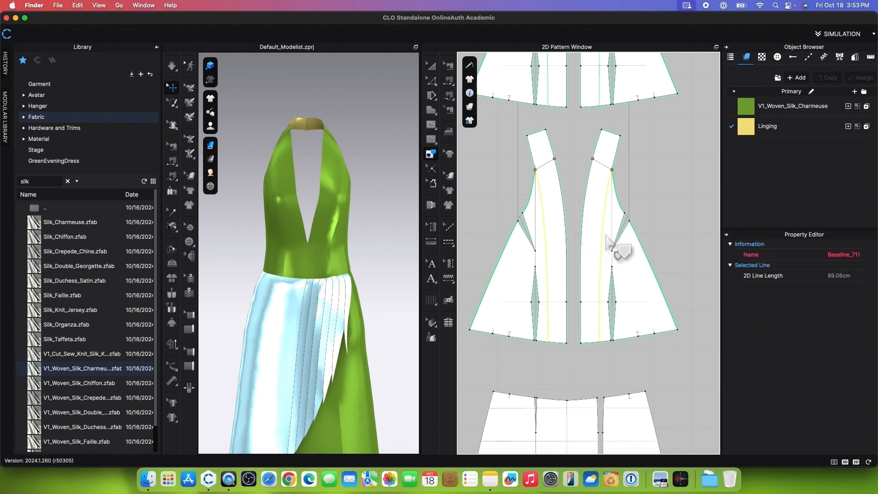
pyautogui.press('Return')
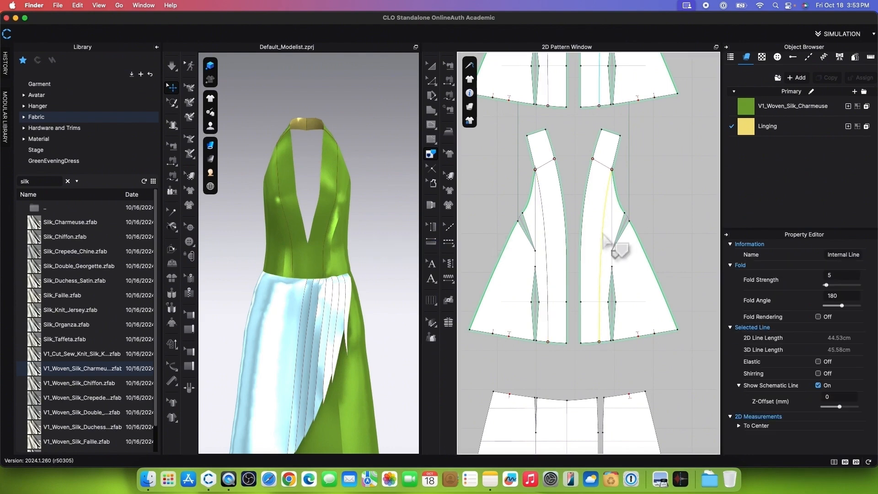
# Step: Apply Cut & Sew along the curved internal lines of both bodice lining pieces
pyautogui.keyDown('shift'); pyautogui.click(547, 237); pyautogui.keyUp('shift')
pyautogui.rightClick(547, 237)
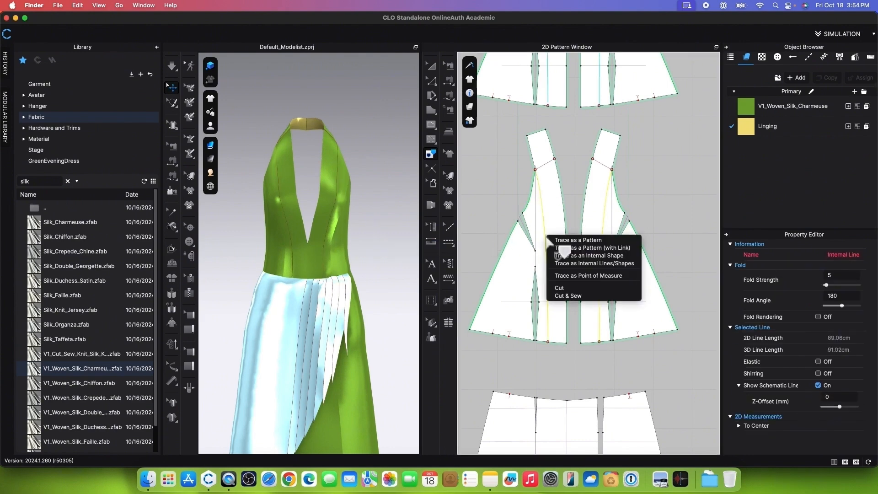
pyautogui.click(572, 297)
# Step: Apply the green V1_Woven_Silk_Charmeuse fabric to both separated centre-front facing strips and clear the selection
pyautogui.moveTo(753, 110); pyautogui.dragTo(596, 193)
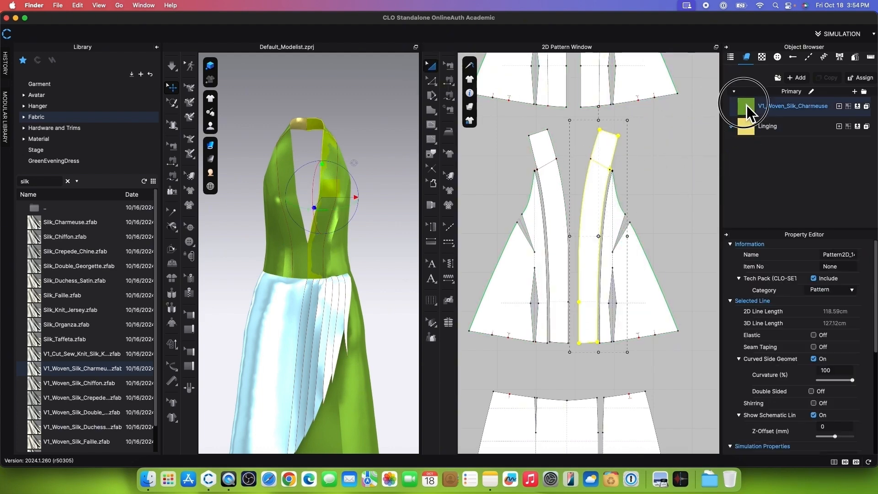
pyautogui.moveTo(747, 106); pyautogui.dragTo(559, 188)
pyautogui.click(372, 166)
# Step: Select the zipper at the back of the dress and colour its teeth green 78A438, sampled with the eyedropper
pyautogui.moveTo(372, 166); pyautogui.dragTo(221, 219, button='right')
pyautogui.moveTo(381, 198); pyautogui.dragTo(357, 201, button='right')
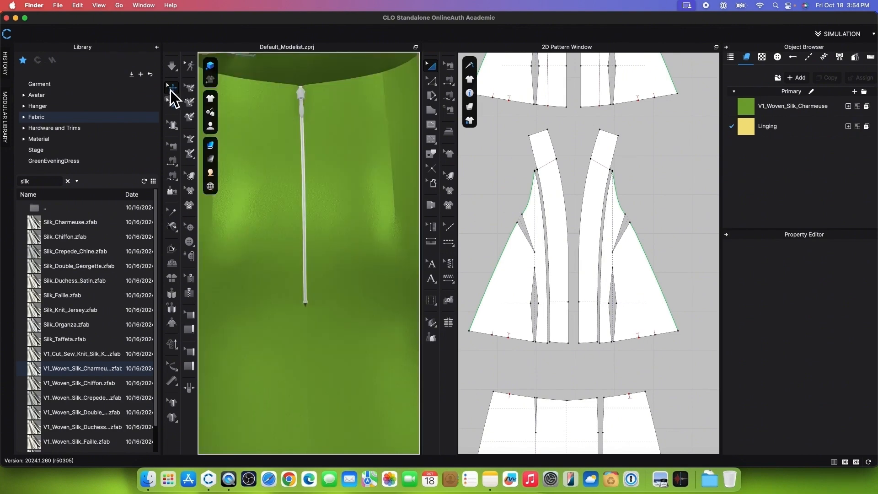
pyautogui.click(302, 182)
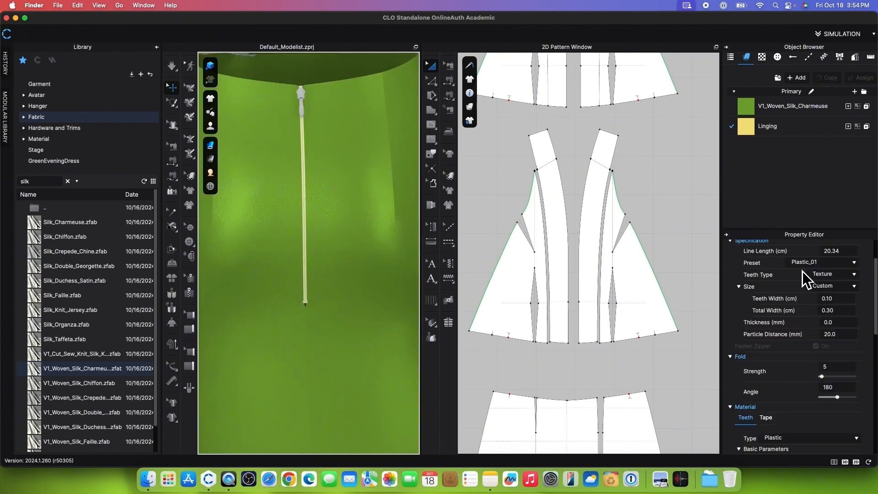
pyautogui.scroll(-10, 866, 403)
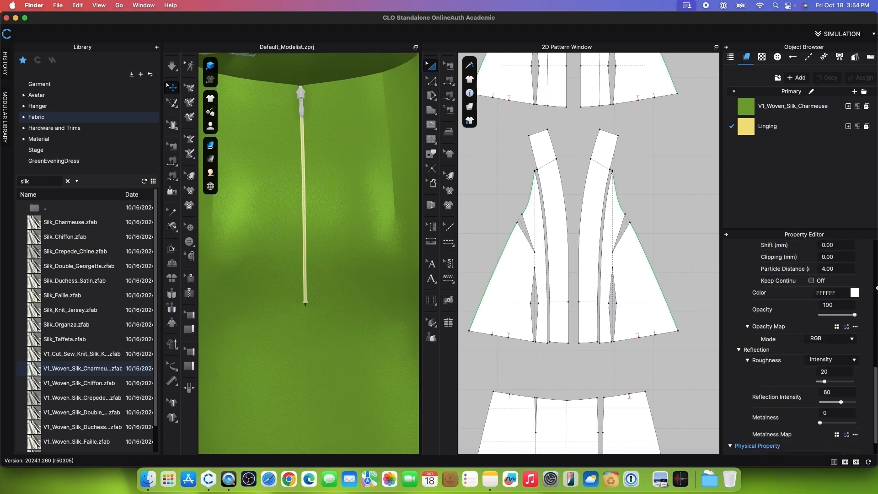
pyautogui.click(854, 293)
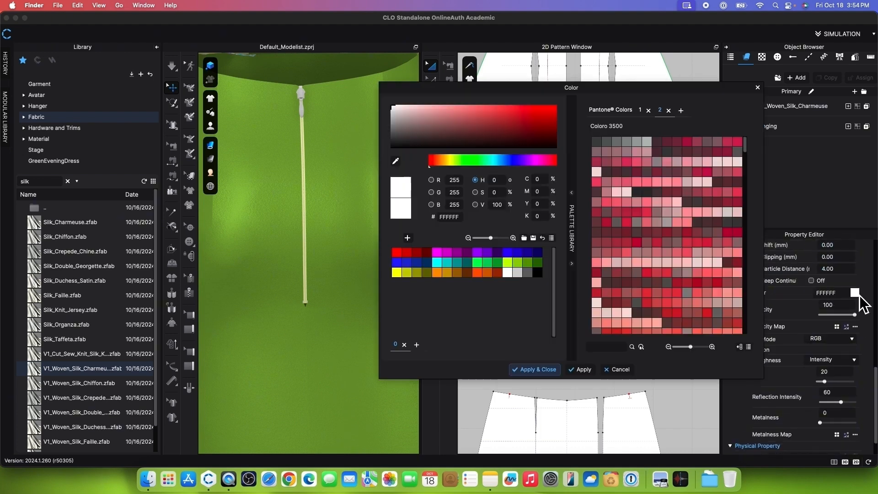
pyautogui.click(396, 162)
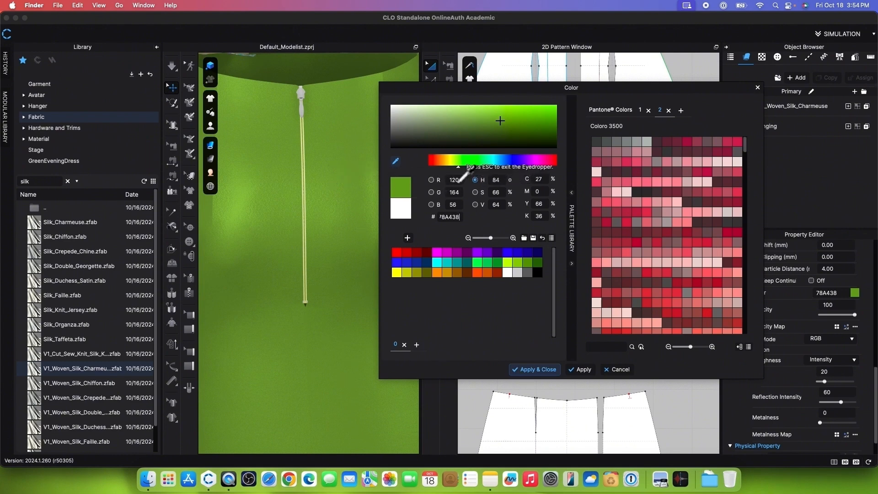
pyautogui.press('Escape')
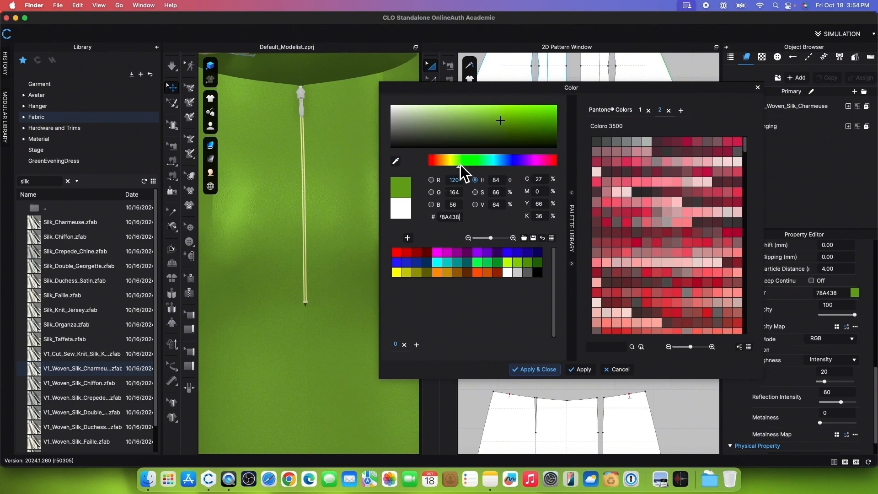
pyautogui.click(589, 373)
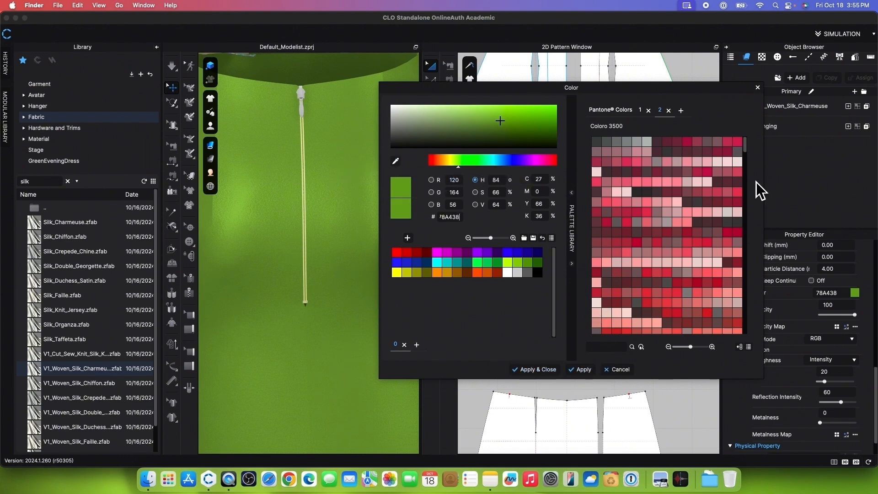
# Step: Colour the zipper's tape green 739F31, sampled from the dress fabric with the eyedropper
pyautogui.moveTo(722, 89); pyautogui.dragTo(695, 89)
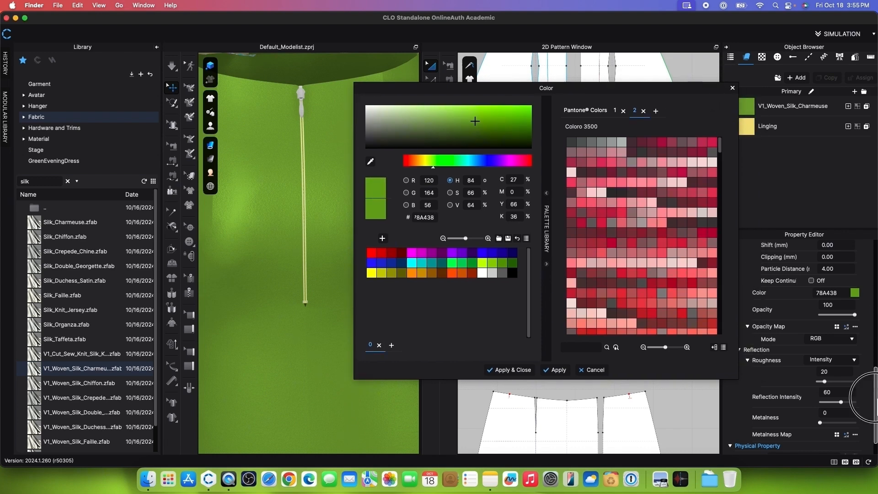
pyautogui.scroll(5, 805, 342)
pyautogui.click(766, 278)
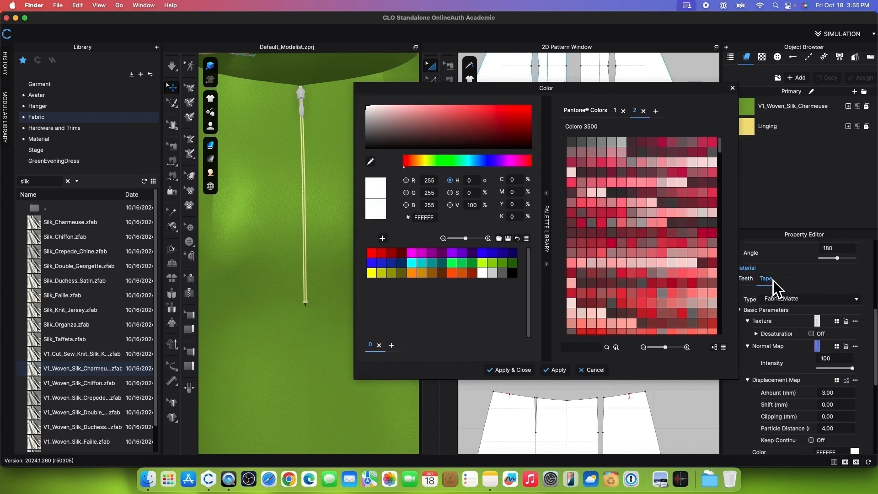
pyautogui.scroll(-5, 862, 348)
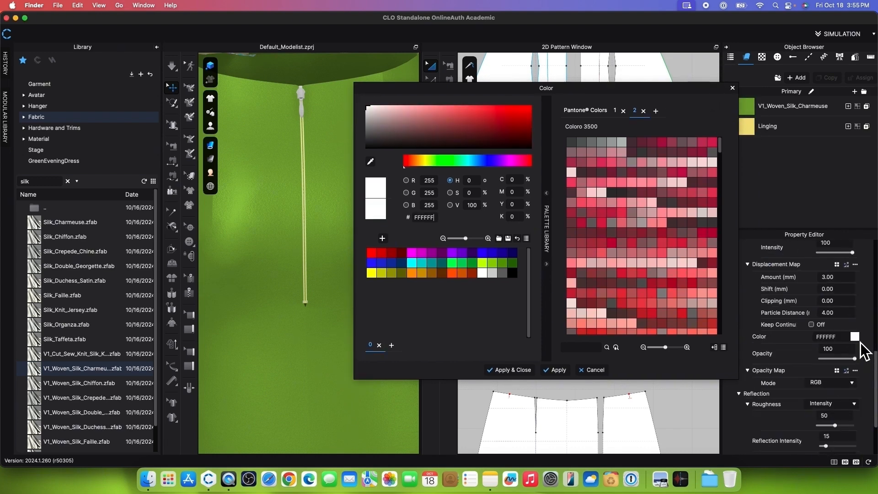
pyautogui.click(371, 161)
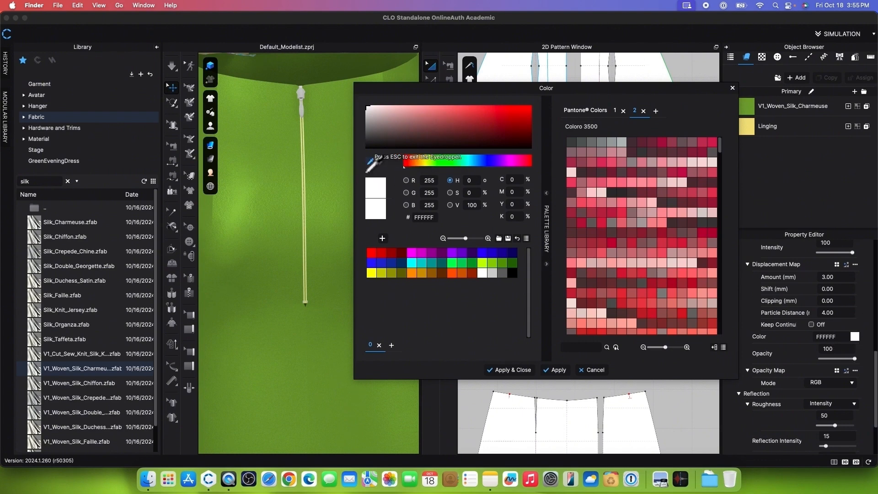
pyautogui.click(337, 167)
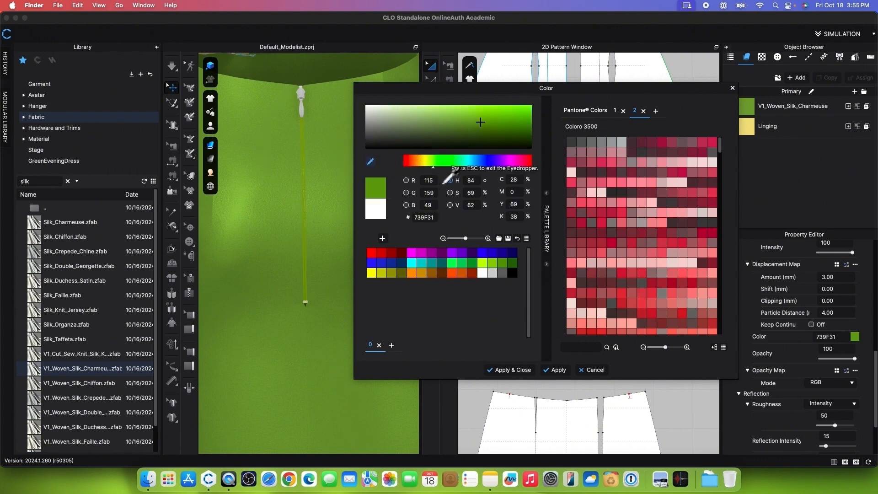
pyautogui.press('Escape')
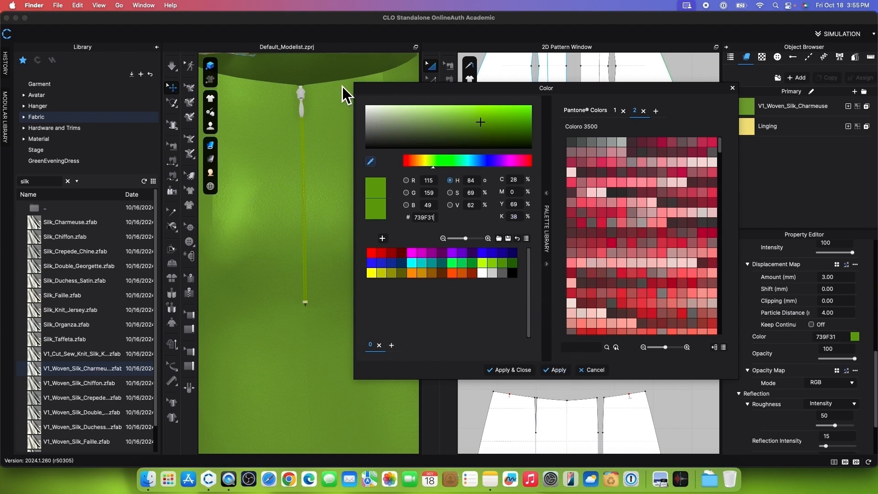
# Step: Set the zipper slider's material type to Plastic and colour it green 75A132, sampled from the dress fabric
pyautogui.click(301, 94)
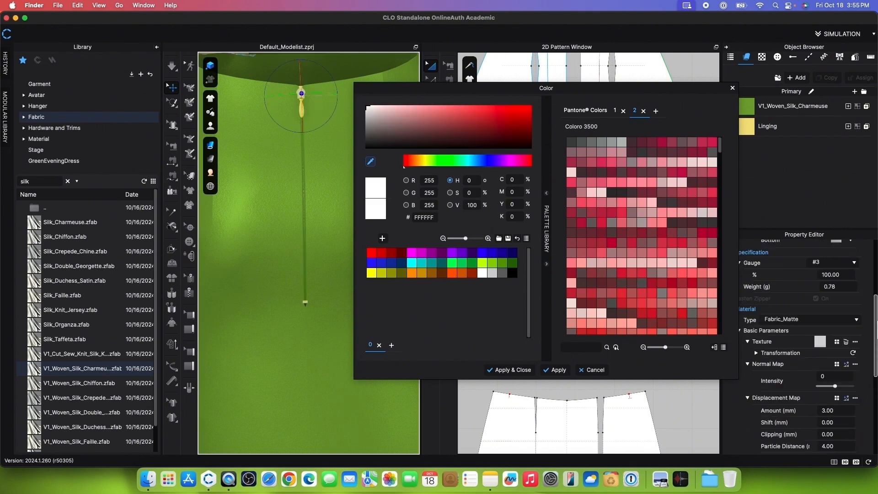
pyautogui.moveTo(690, 92); pyautogui.dragTo(671, 93)
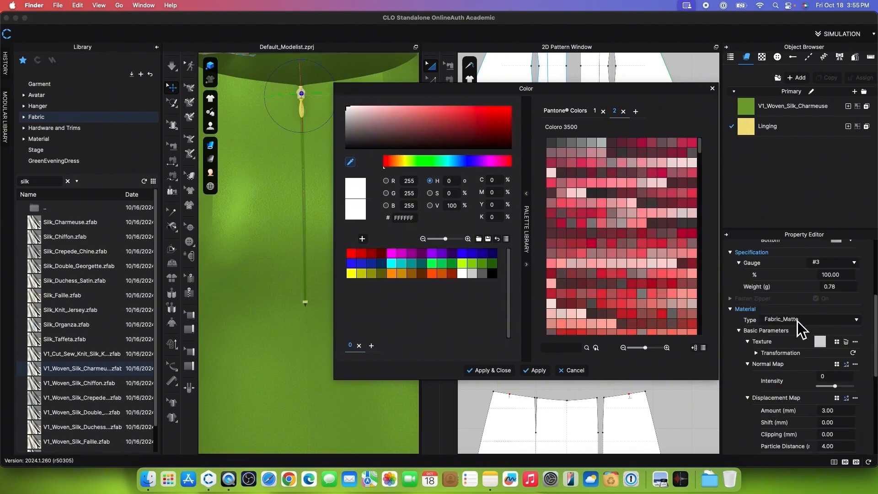
pyautogui.click(858, 321)
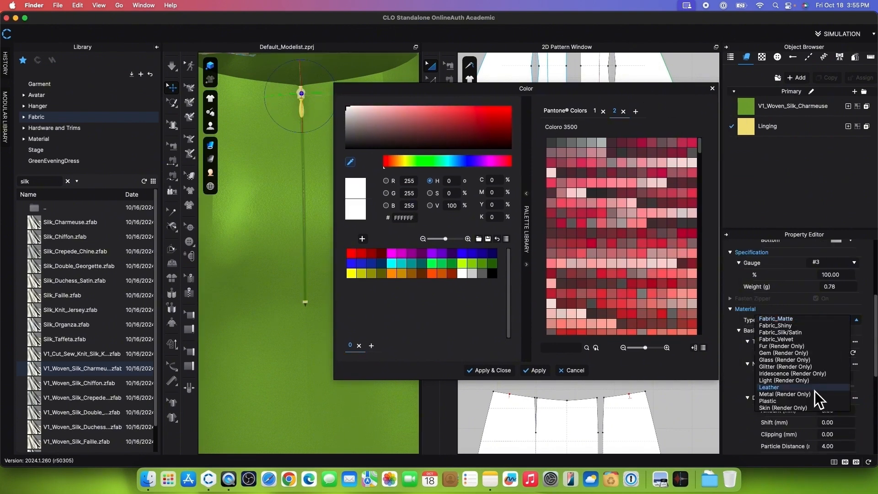
pyautogui.click(794, 401)
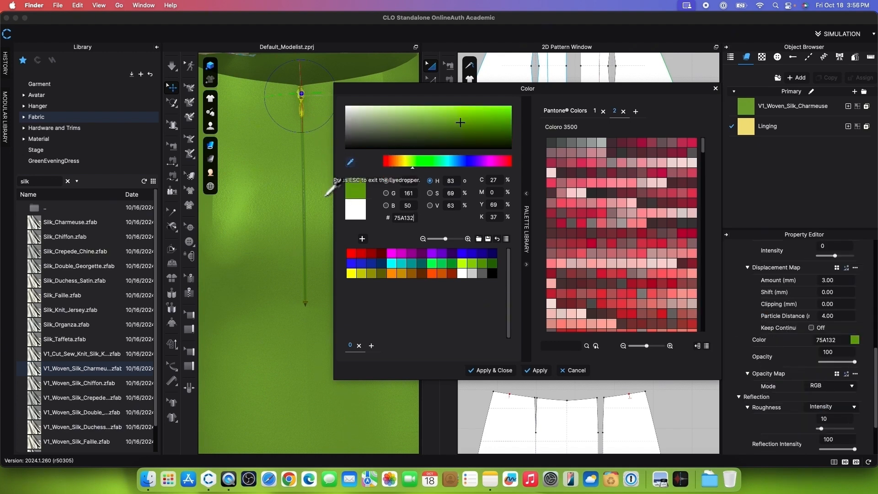
pyautogui.press('Escape')
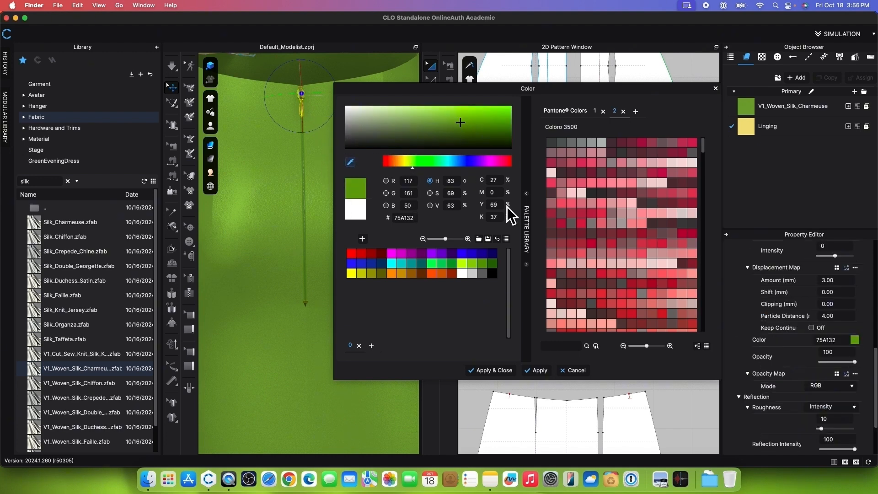
pyautogui.click(493, 376)
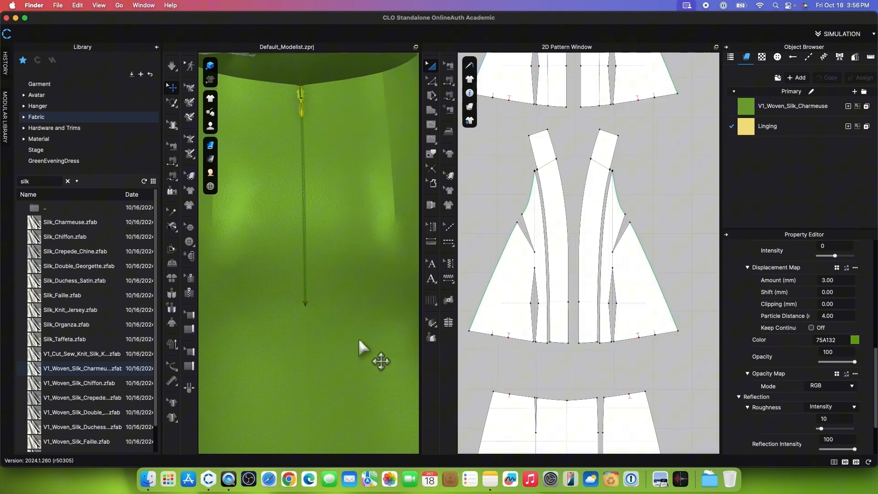
# Step: Strengthen all pattern pieces of the dress
pyautogui.scroll(-10, 559, 246)
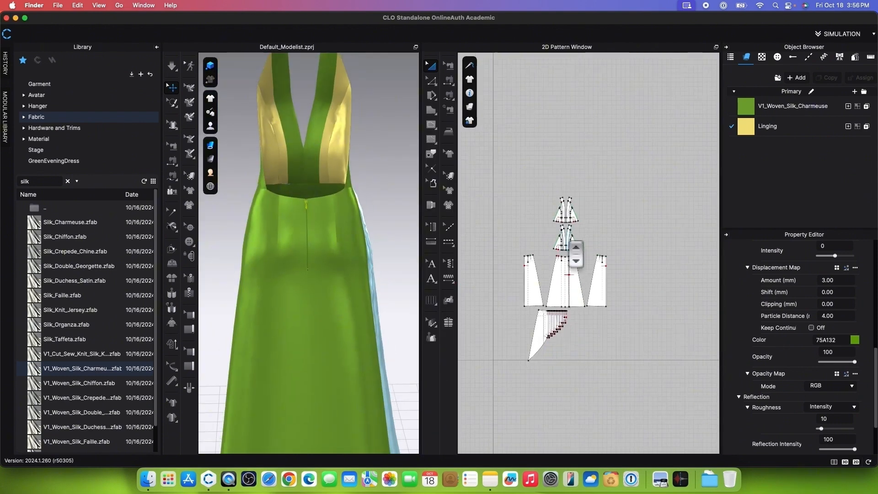
pyautogui.moveTo(498, 172); pyautogui.dragTo(635, 330)
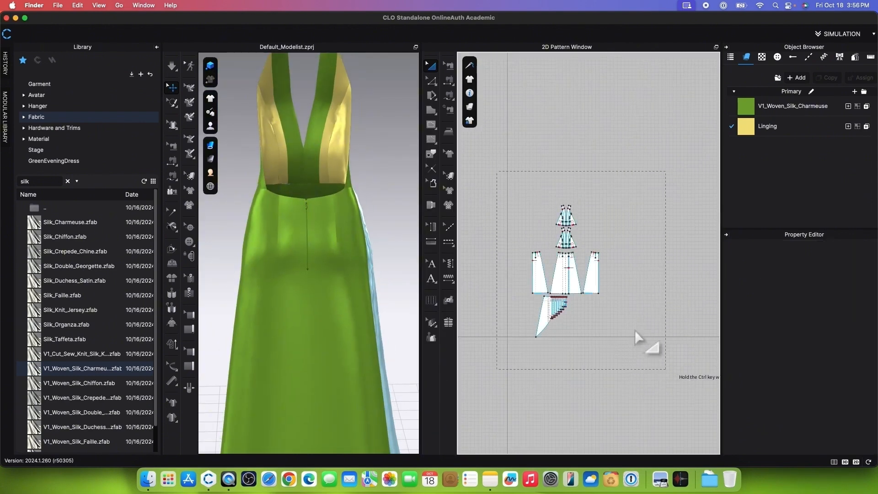
pyautogui.rightClick(604, 286)
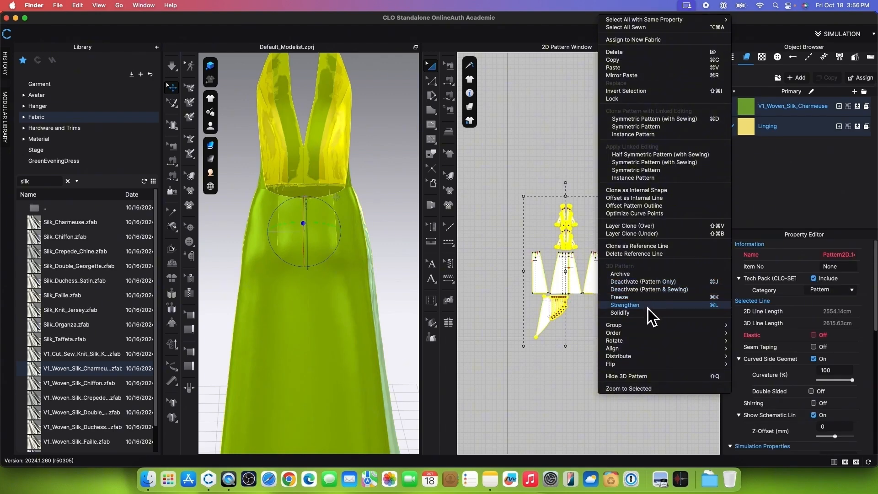
pyautogui.click(647, 309)
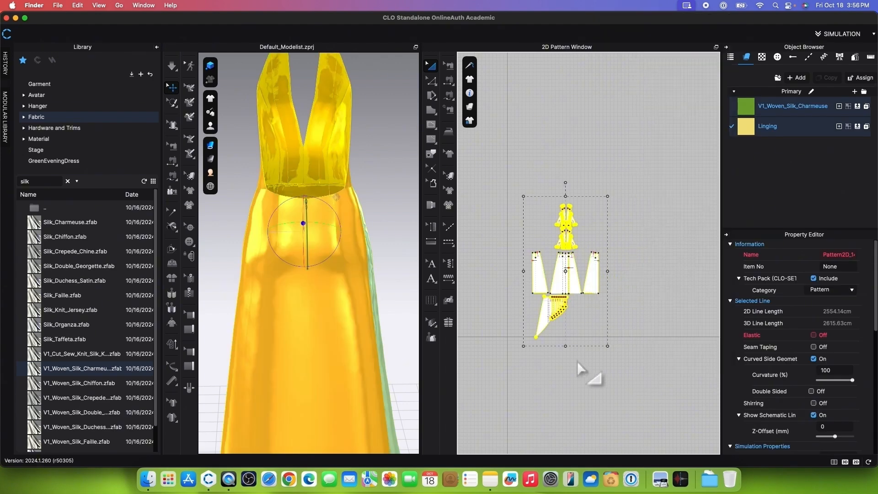
# Step: Clear the selection and unfreeze the pleated wrap panel of the skirt
pyautogui.click(577, 361)
pyautogui.click(547, 320)
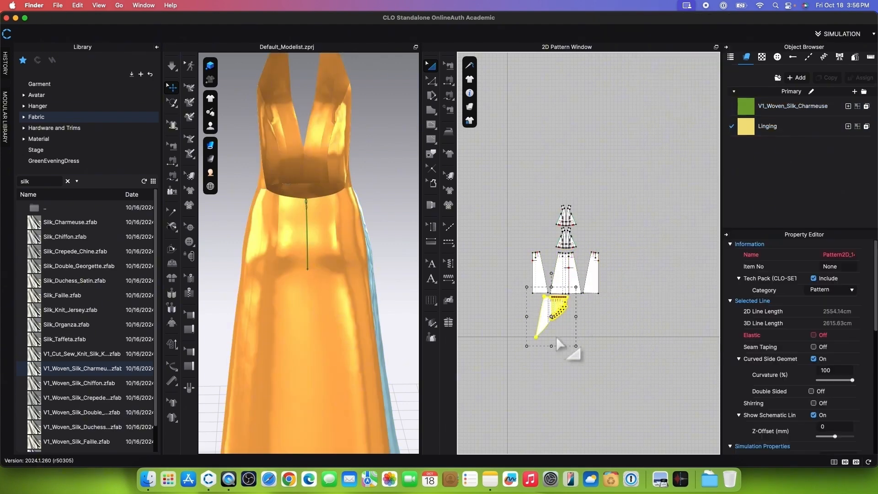
pyautogui.rightClick(547, 315)
pyautogui.click(571, 266)
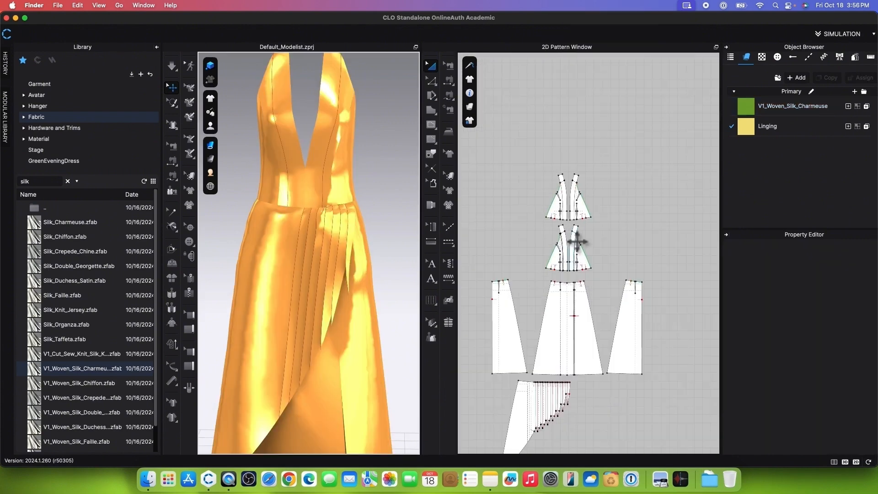
# Step: Set Shrinkage Weft to 95% on all bodice lining and facing pieces
pyautogui.scroll(3, 576, 245)
pyautogui.moveTo(503, 219); pyautogui.dragTo(658, 320)
pyautogui.scroll(-5, 848, 406)
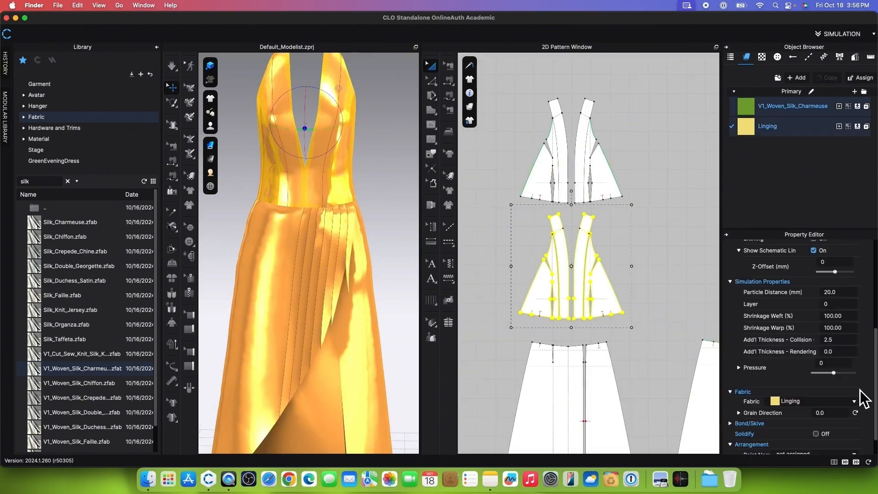
pyautogui.click(827, 318)
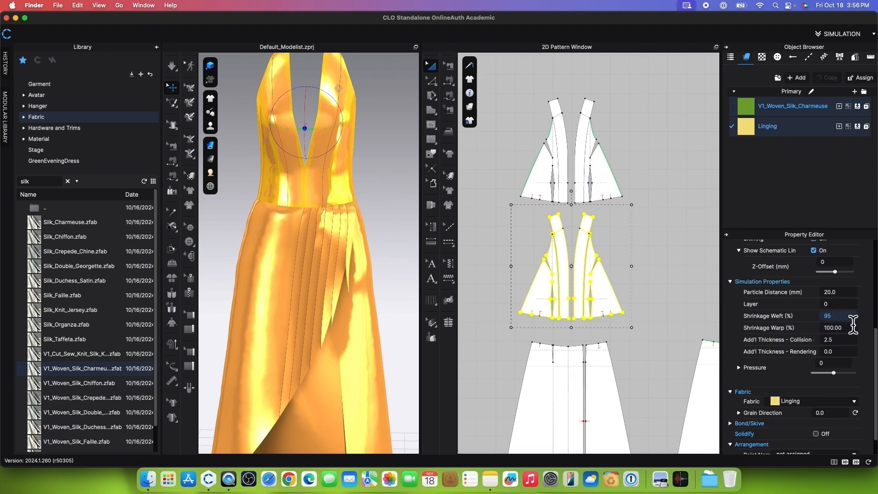
pyautogui.scroll(-4, 609, 332)
pyautogui.scroll(-3, 320, 220)
# Step: Simulate the strengthened dress, check it from the front and stop the simulation
pyautogui.click(173, 68)
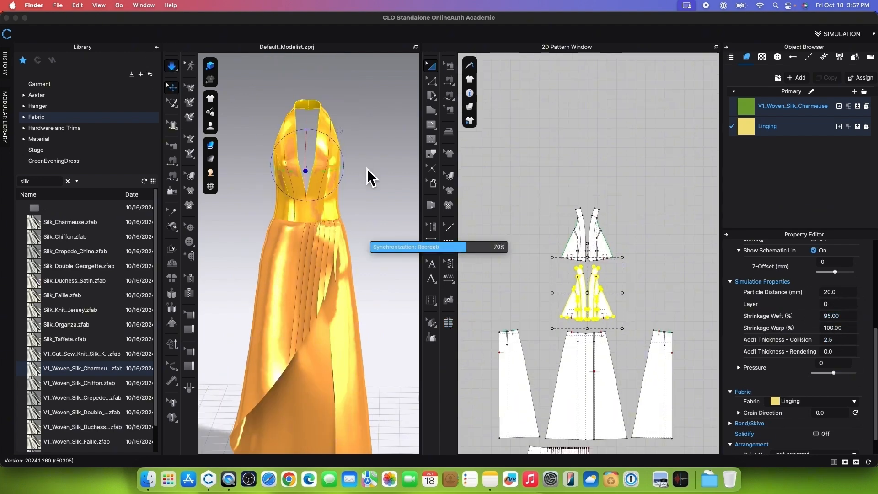
pyautogui.press('2')
pyautogui.click(174, 68)
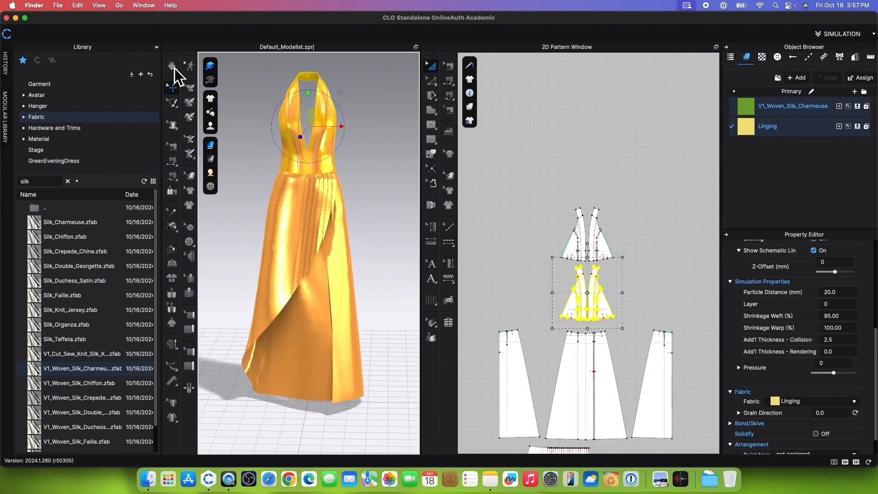
# Step: Unstrengthen all pattern pieces of the dress
pyautogui.click(510, 175)
pyautogui.moveTo(472, 157); pyautogui.dragTo(671, 377)
pyautogui.rightClick(600, 282)
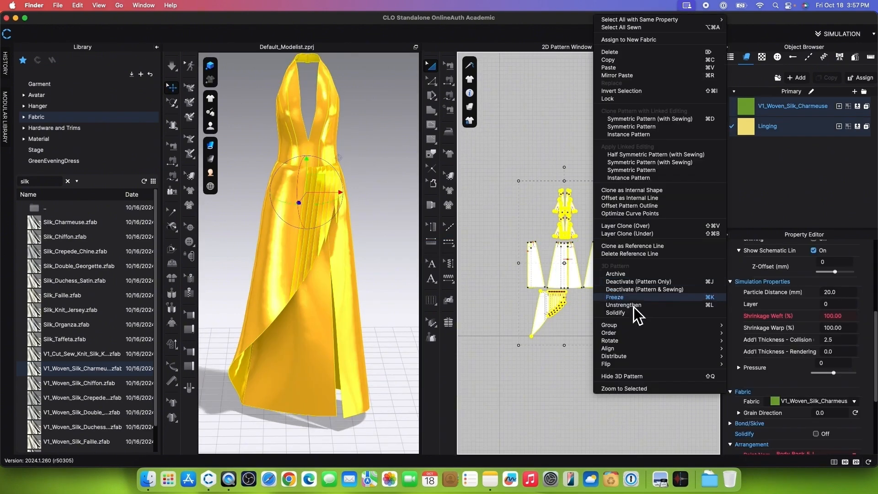
pyautogui.click(627, 311)
# Step: Hide the seamlines and internal lines on the 3D garment
pyautogui.scroll(3, 394, 237)
pyautogui.click(210, 98)
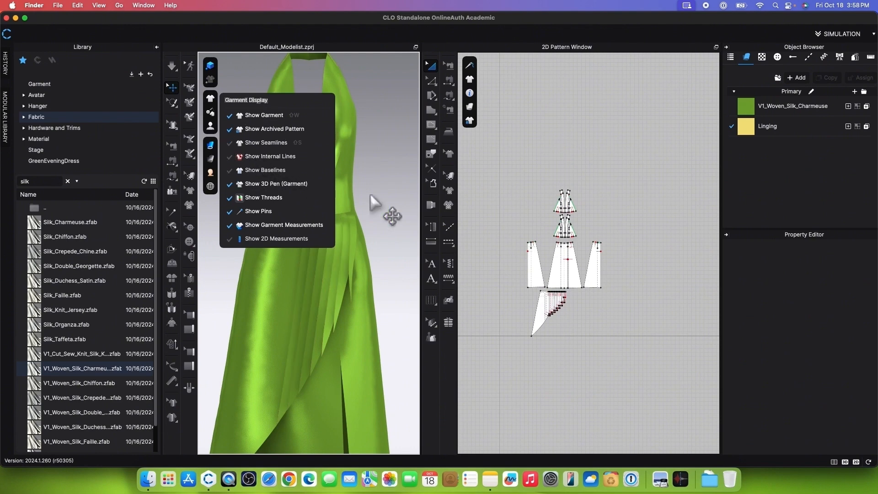
pyautogui.scroll(-5, 391, 189)
pyautogui.scroll(5, 543, 219)
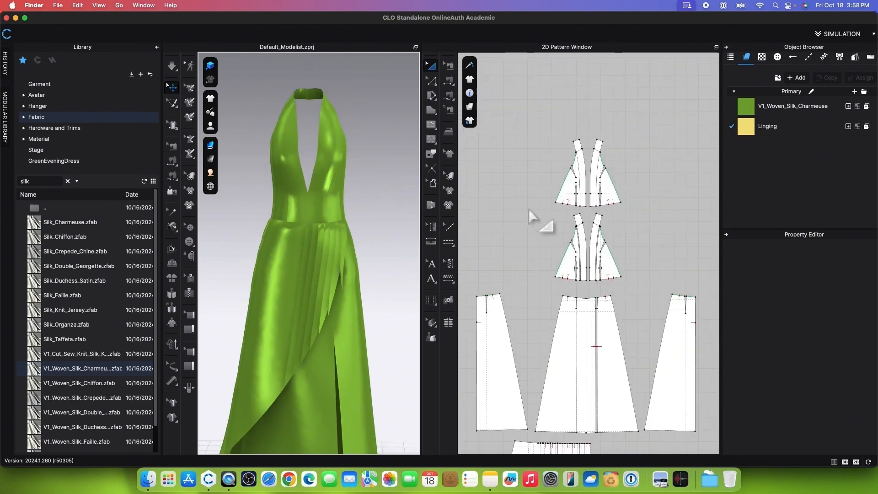
# Step: Set Shrinkage Weft back to 100% on the bodice lining and facing pieces and clear the selection
pyautogui.moveTo(528, 208); pyautogui.dragTo(647, 293)
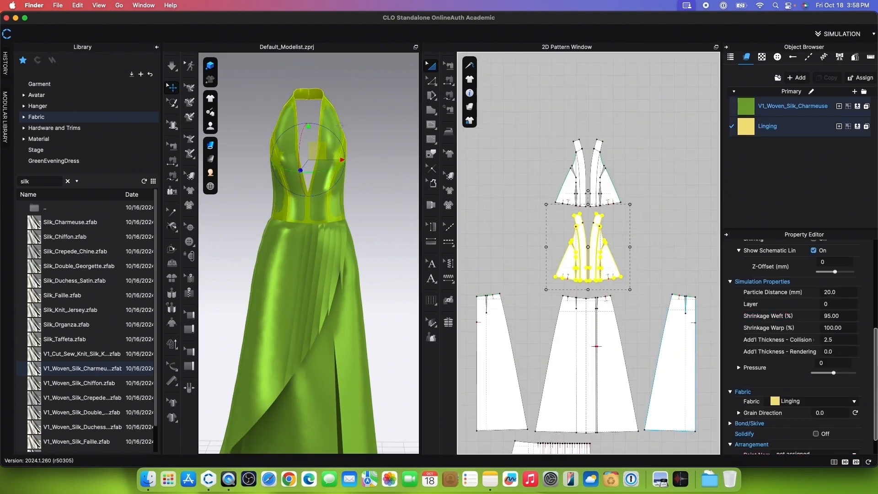
pyautogui.scroll(-1, 774, 311)
pyautogui.click(849, 305)
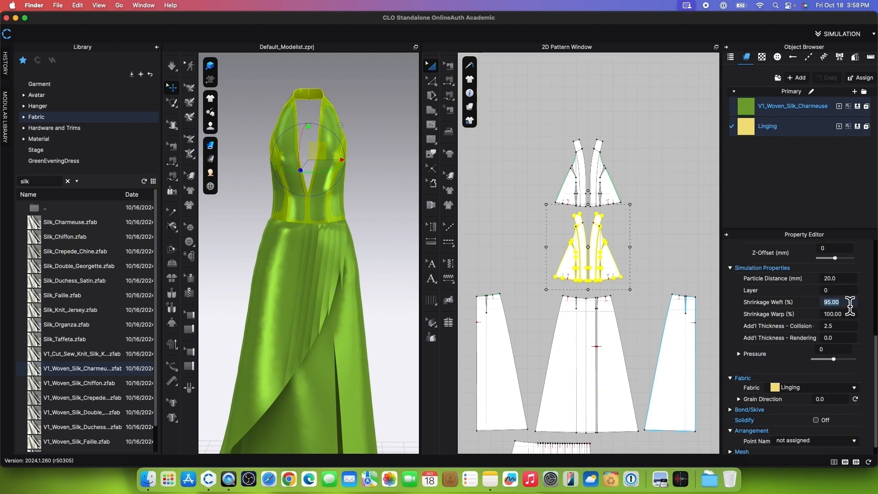
pyautogui.press('Return')
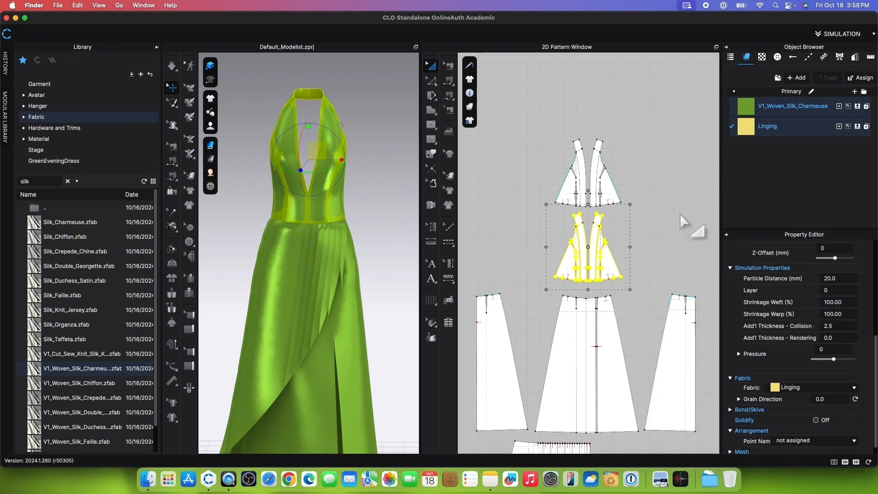
pyautogui.click(619, 142)
# Step: Strengthen all pattern pieces again and simulate the dress
pyautogui.scroll(-5, 619, 143)
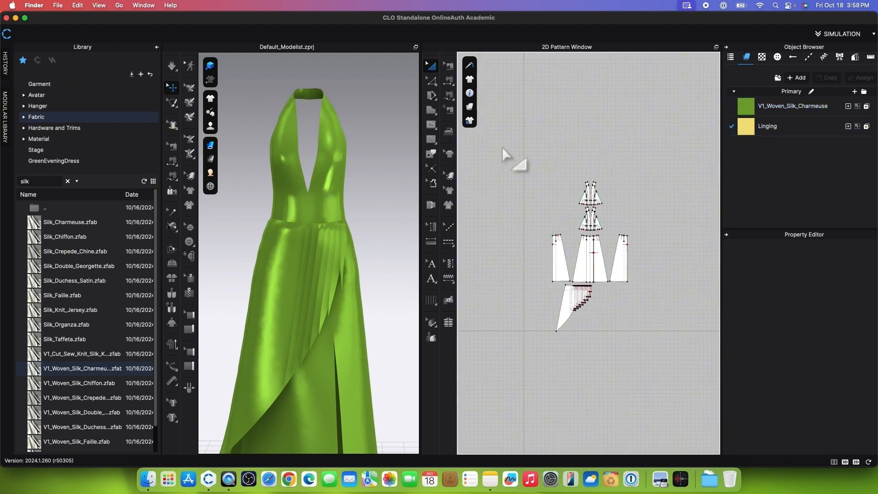
pyautogui.moveTo(502, 146); pyautogui.dragTo(648, 304)
pyautogui.rightClick(626, 274)
pyautogui.click(670, 313)
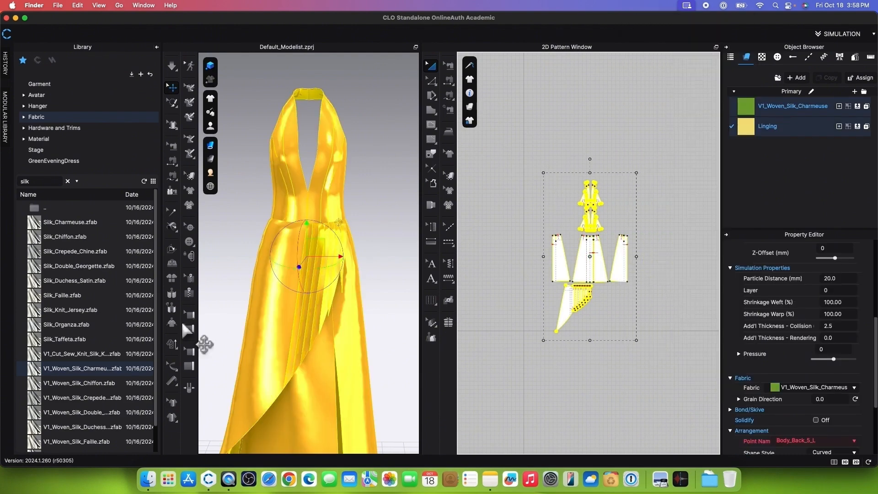
pyautogui.click(174, 67)
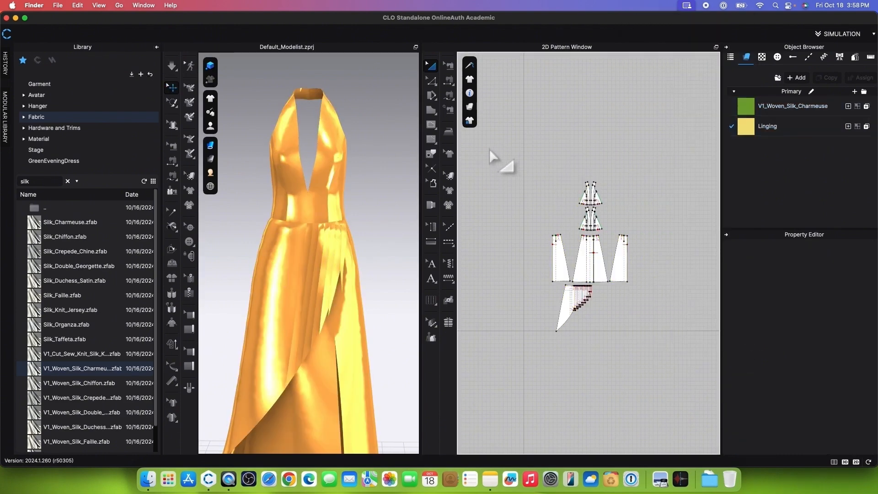
# Step: Set the particle distance of all pattern pieces to 10 mm, then run and stop the simulation
pyautogui.moveTo(539, 176); pyautogui.dragTo(687, 393)
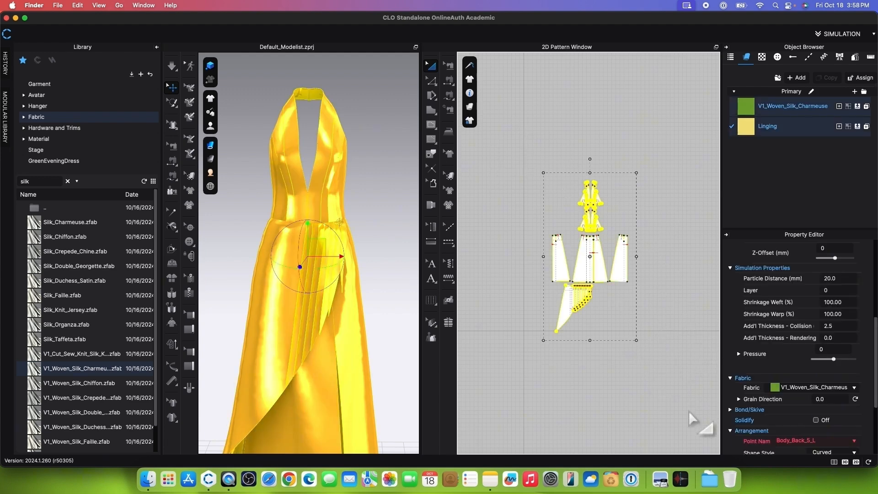
pyautogui.click(830, 278)
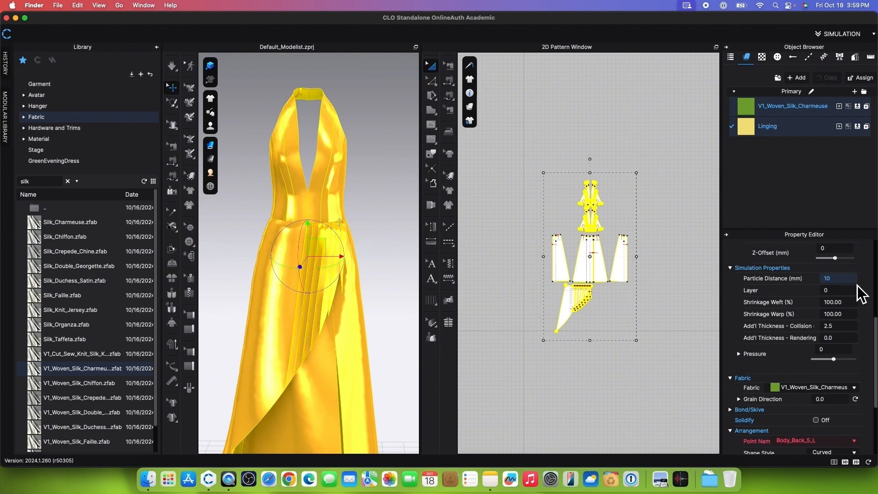
pyautogui.write('10')
pyautogui.press('Return')
pyautogui.click(172, 66)
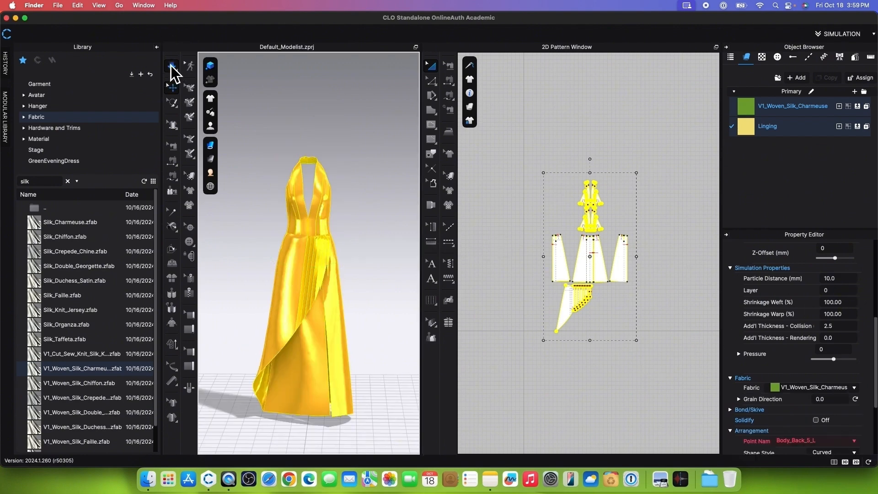
pyautogui.click(172, 68)
# Step: Unstrengthen all pattern pieces of the dress and clear the selection
pyautogui.click(510, 189)
pyautogui.moveTo(511, 150); pyautogui.dragTo(692, 347)
pyautogui.rightClick(613, 287)
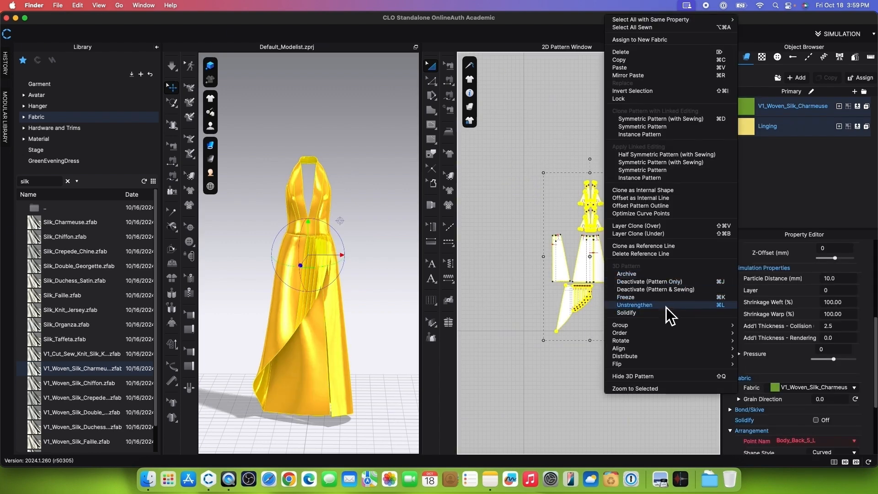
pyautogui.click(666, 306)
pyautogui.click(487, 322)
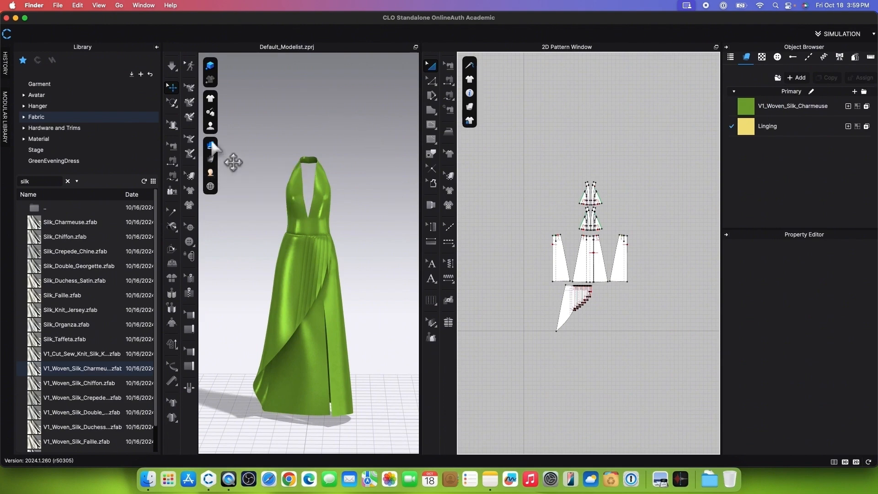
# Step: Show the avatar beneath the dress and set its skin offset to 1 mm
pyautogui.click(211, 125)
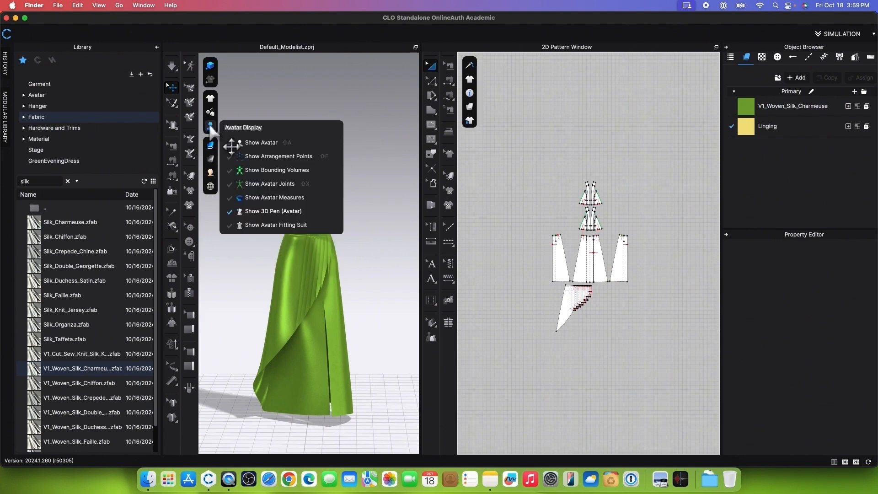
pyautogui.click(258, 143)
pyautogui.click(334, 193)
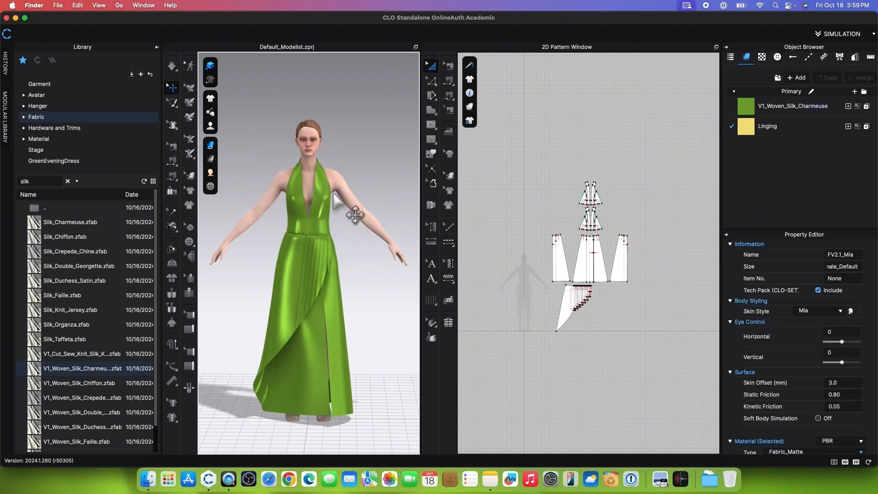
pyautogui.scroll(5, 334, 193)
pyautogui.moveTo(334, 197); pyautogui.dragTo(313, 140, button='right')
pyautogui.click(314, 139)
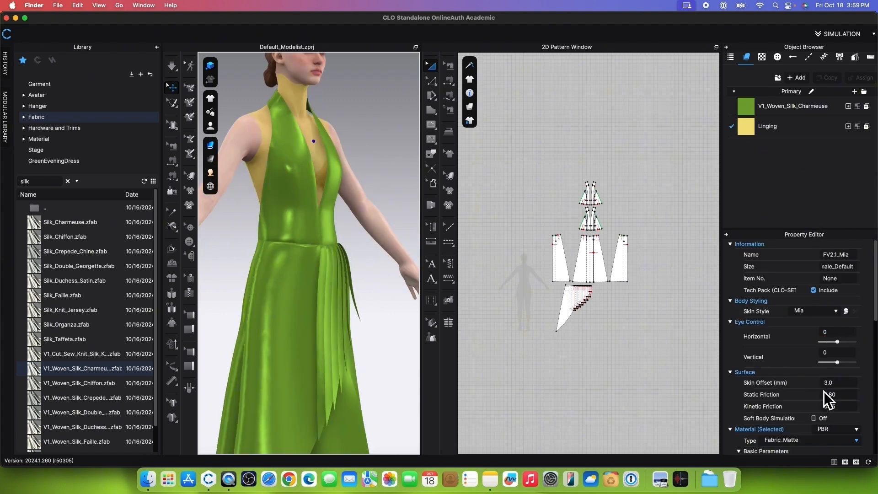
pyautogui.write('1')
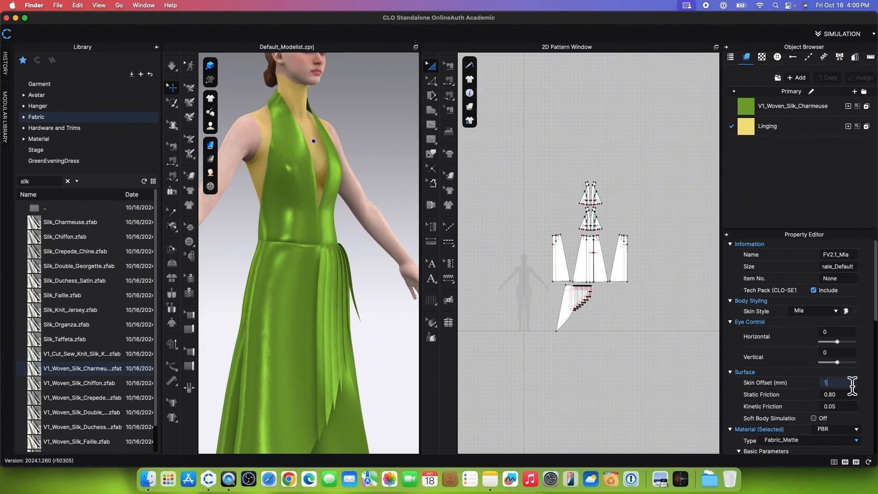
pyautogui.press('Return')
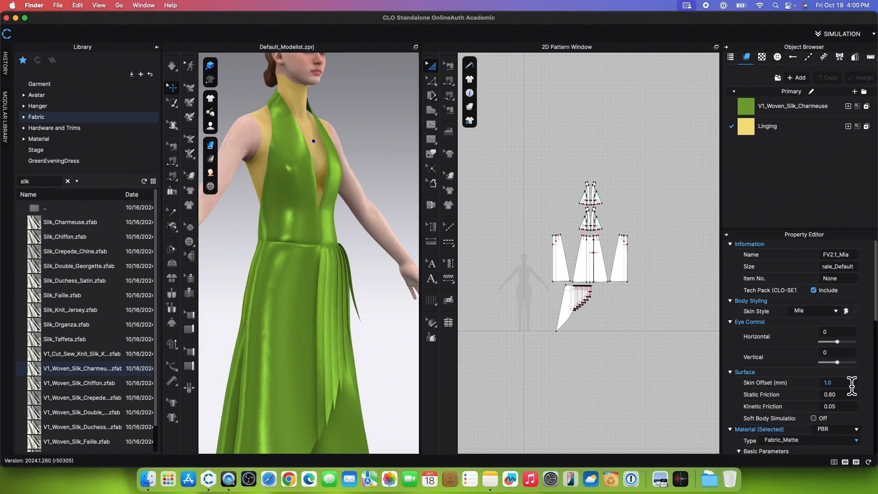
# Step: Change the avatar's underwear style to Nude in the Style Configurator and apply it
pyautogui.click(846, 312)
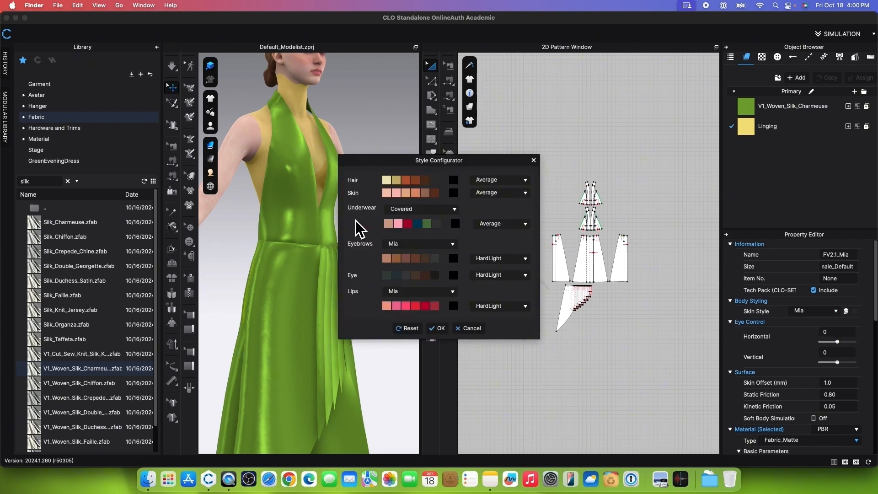
pyautogui.click(454, 210)
pyautogui.click(420, 211)
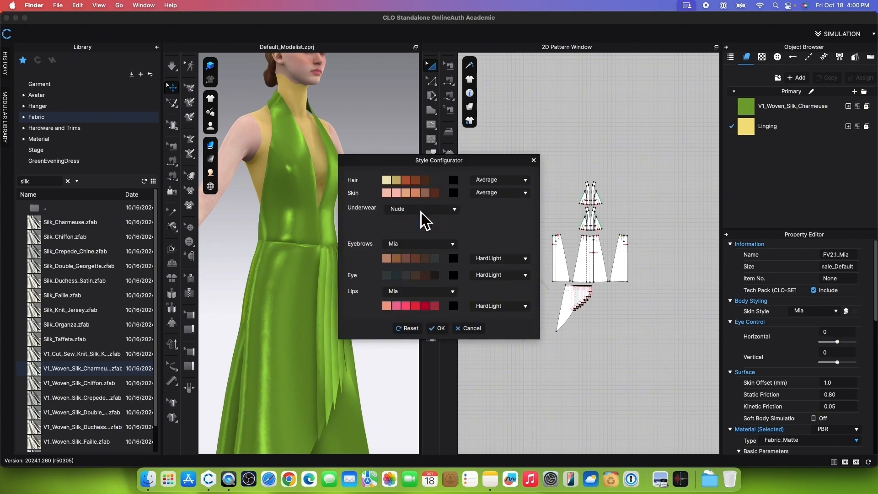
pyautogui.click(438, 328)
# Step: Strengthen all pattern pieces, then run and stop the simulation with the dress on the avatar
pyautogui.scroll(-2, 520, 215)
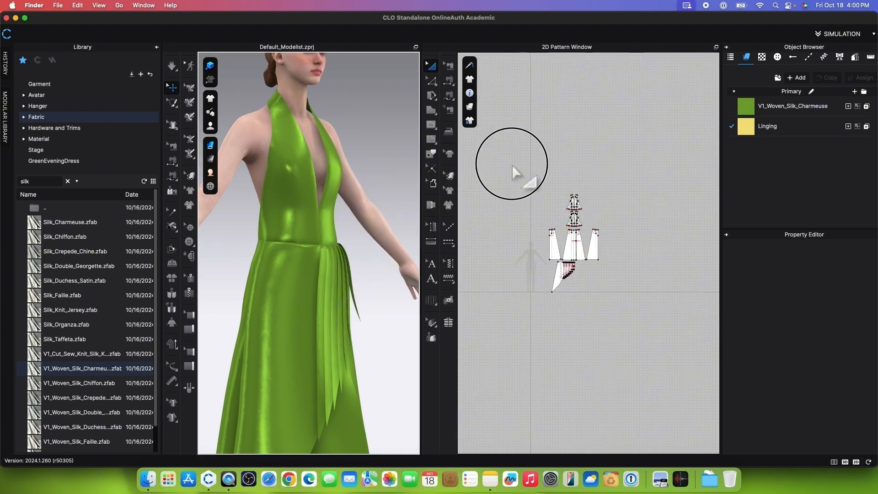
pyautogui.moveTo(512, 164); pyautogui.dragTo(664, 316)
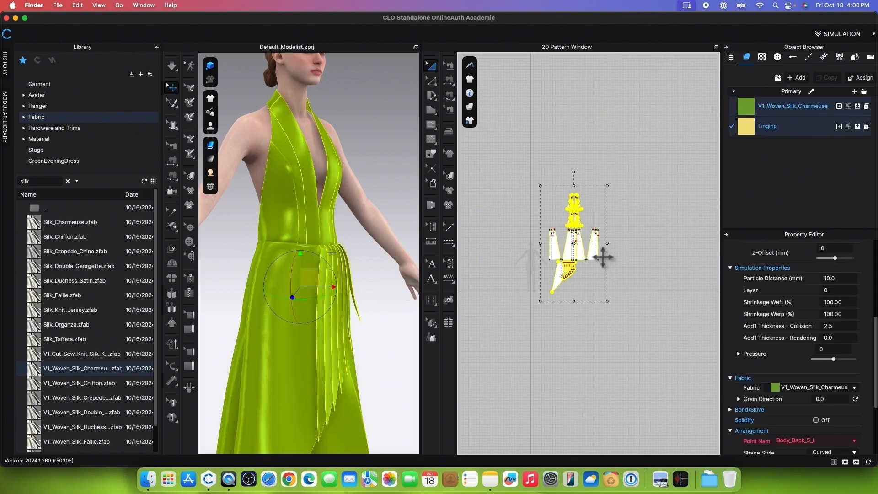
pyautogui.rightClick(600, 251)
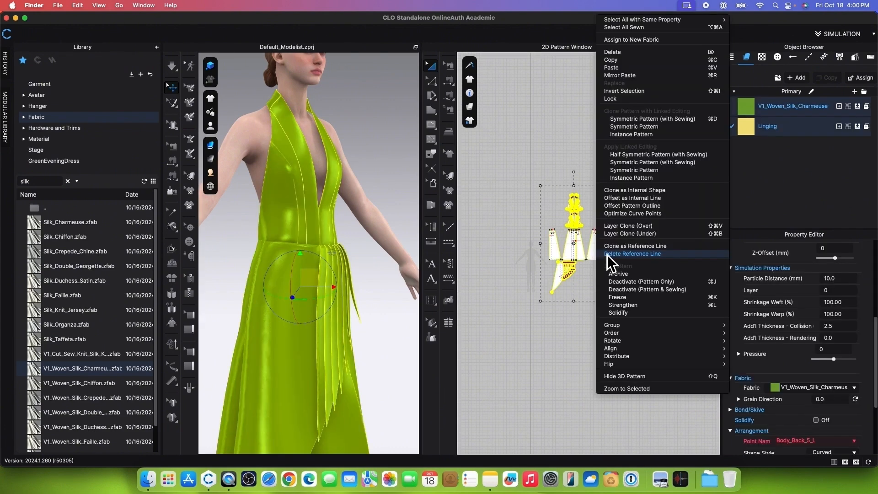
pyautogui.click(644, 307)
pyautogui.click(172, 67)
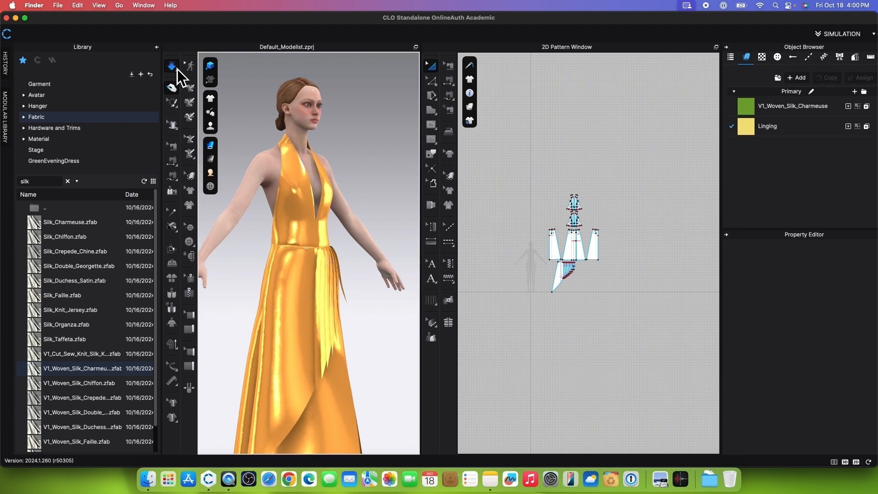
pyautogui.click(172, 66)
# Step: Unstrengthen all pattern pieces after the simulation on the avatar
pyautogui.rightClick(597, 249)
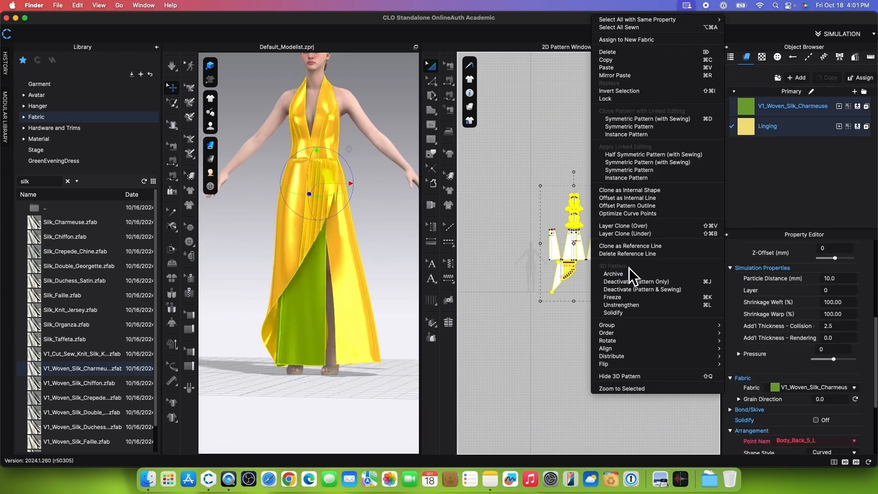
pyautogui.click(643, 309)
pyautogui.moveTo(286, 402)
pyautogui.mouseDown(button='right')
pyautogui.moveTo(336, 413)
pyautogui.moveTo(361, 402)
pyautogui.moveTo(300, 405)
pyautogui.mouseUp(button='right')
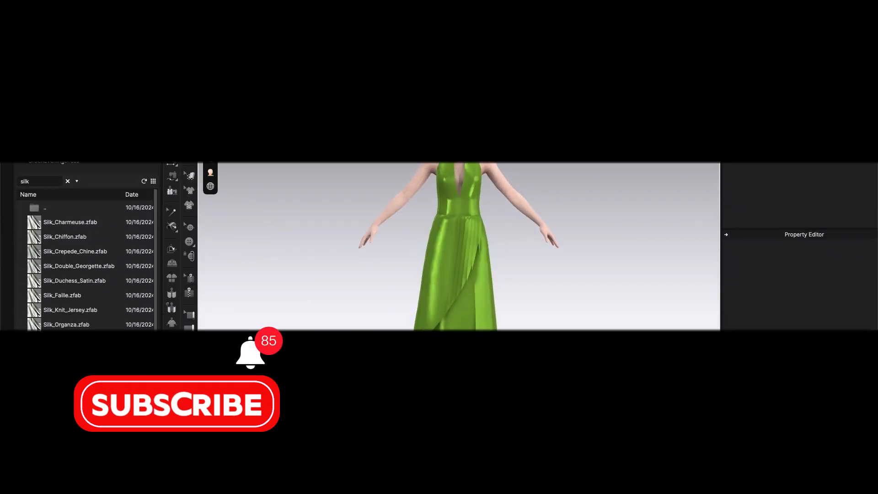
pyautogui.scroll(3, 526, 351)
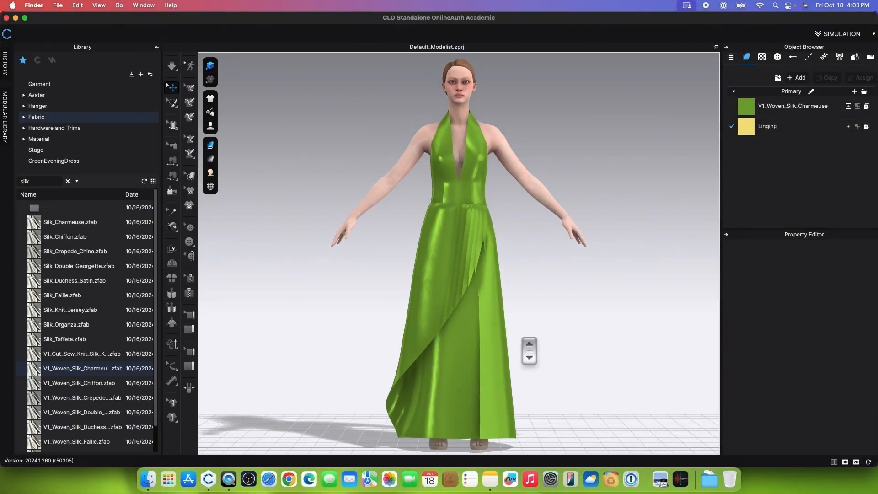
pyautogui.scroll(-4, 529, 351)
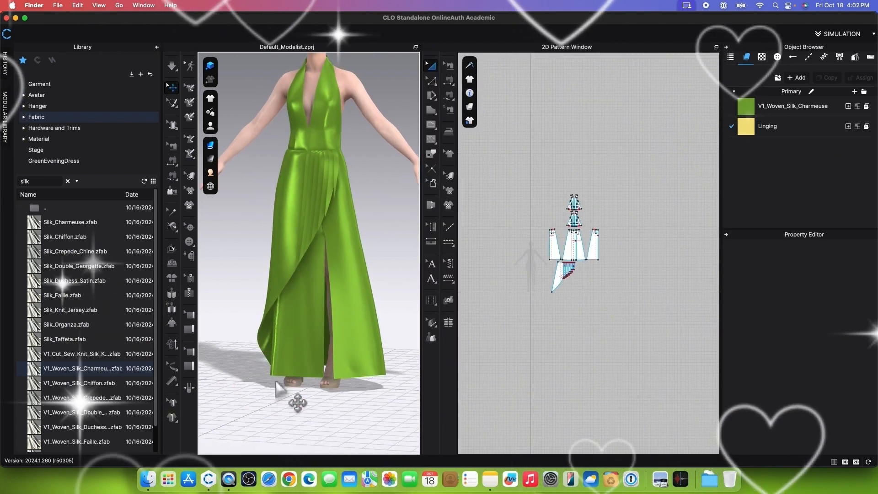
pyautogui.scroll(-3, 276, 384)
pyautogui.click(307, 382)
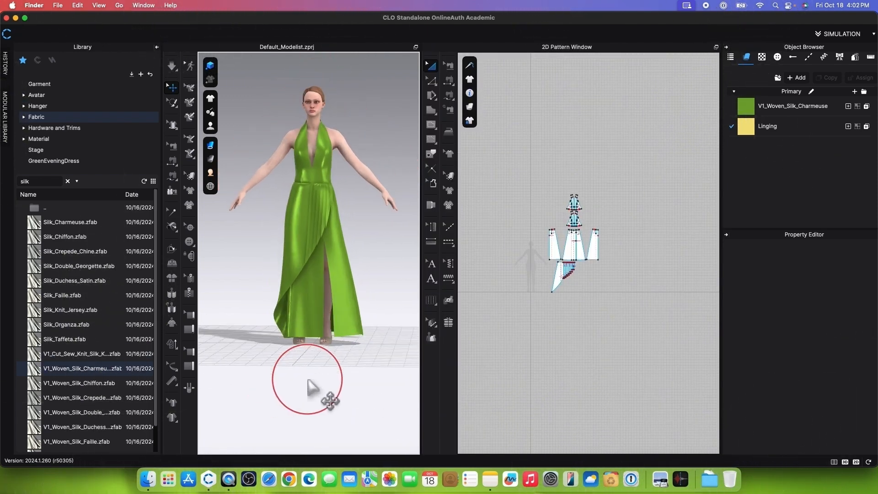
pyautogui.scroll(2, 323, 384)
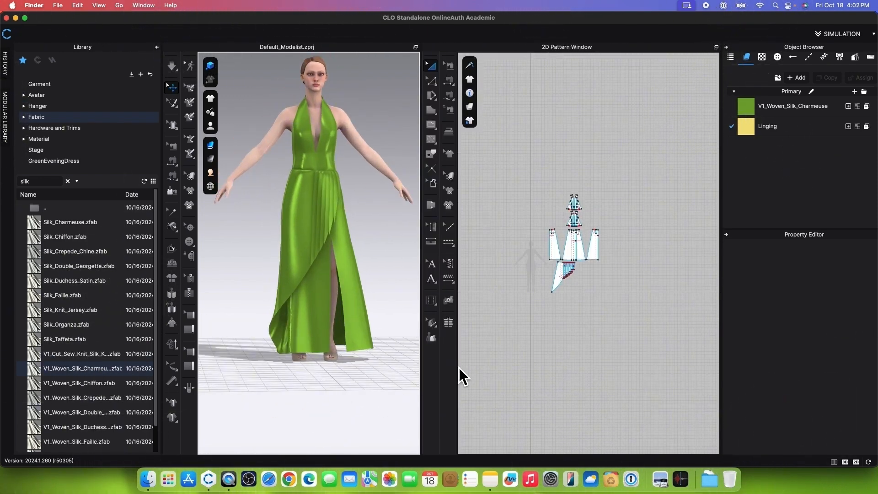